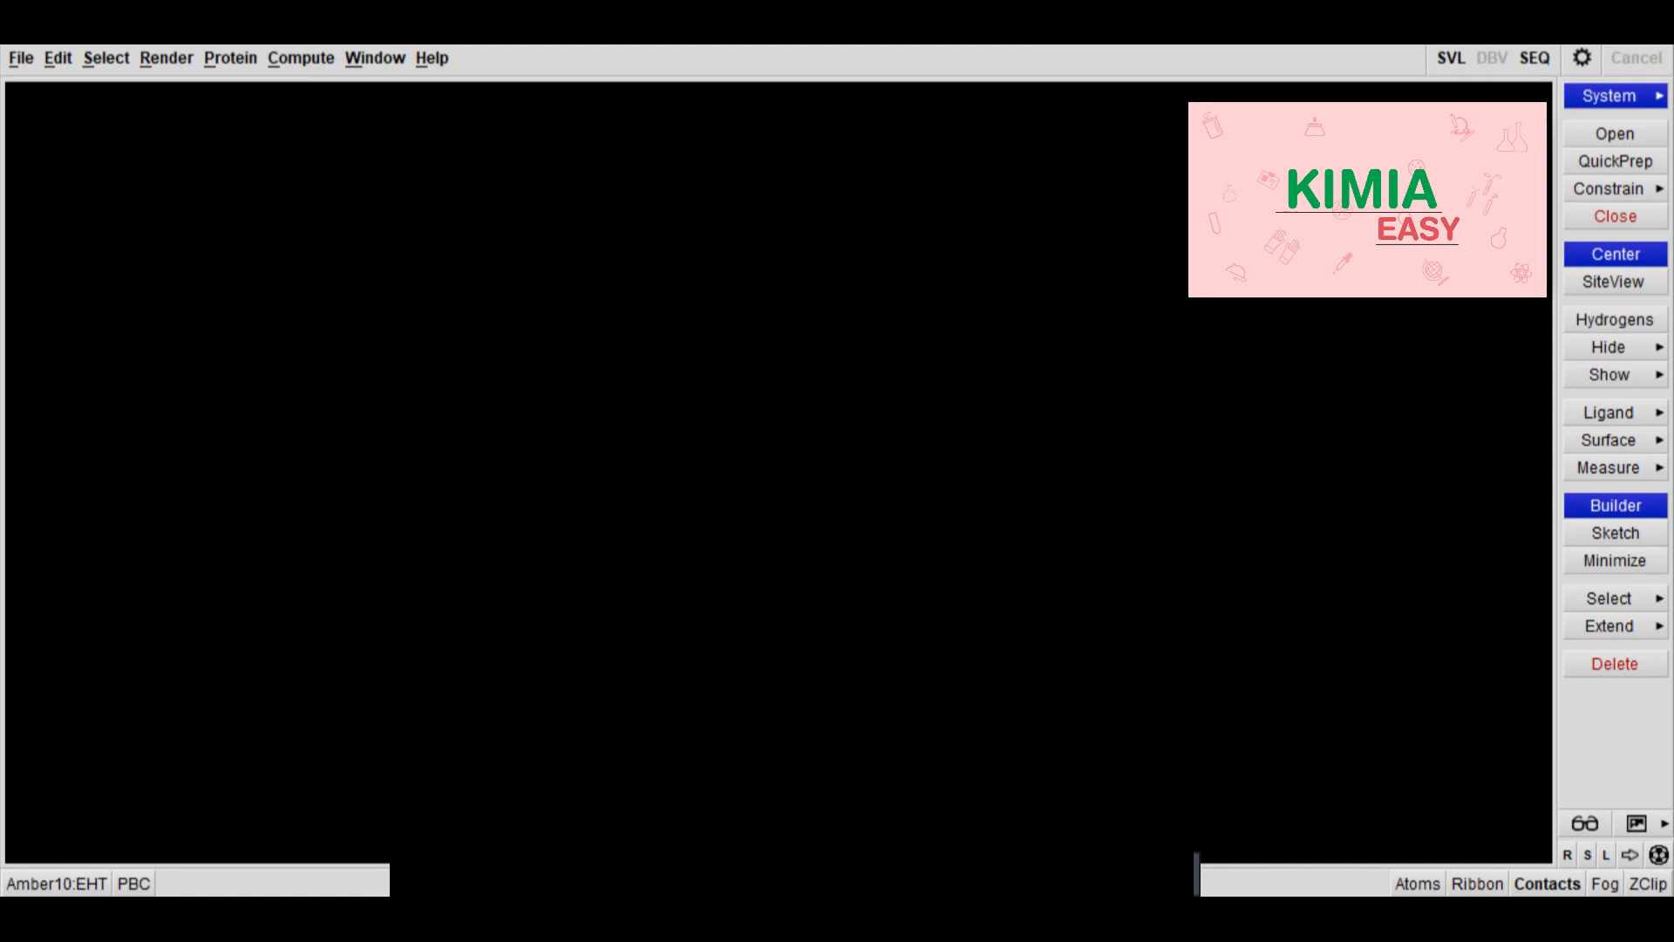
Load the 3PP0 PDB structure from the Downloads folder, keeping the default loading options.
left_click(21, 57)
left_click(35, 119)
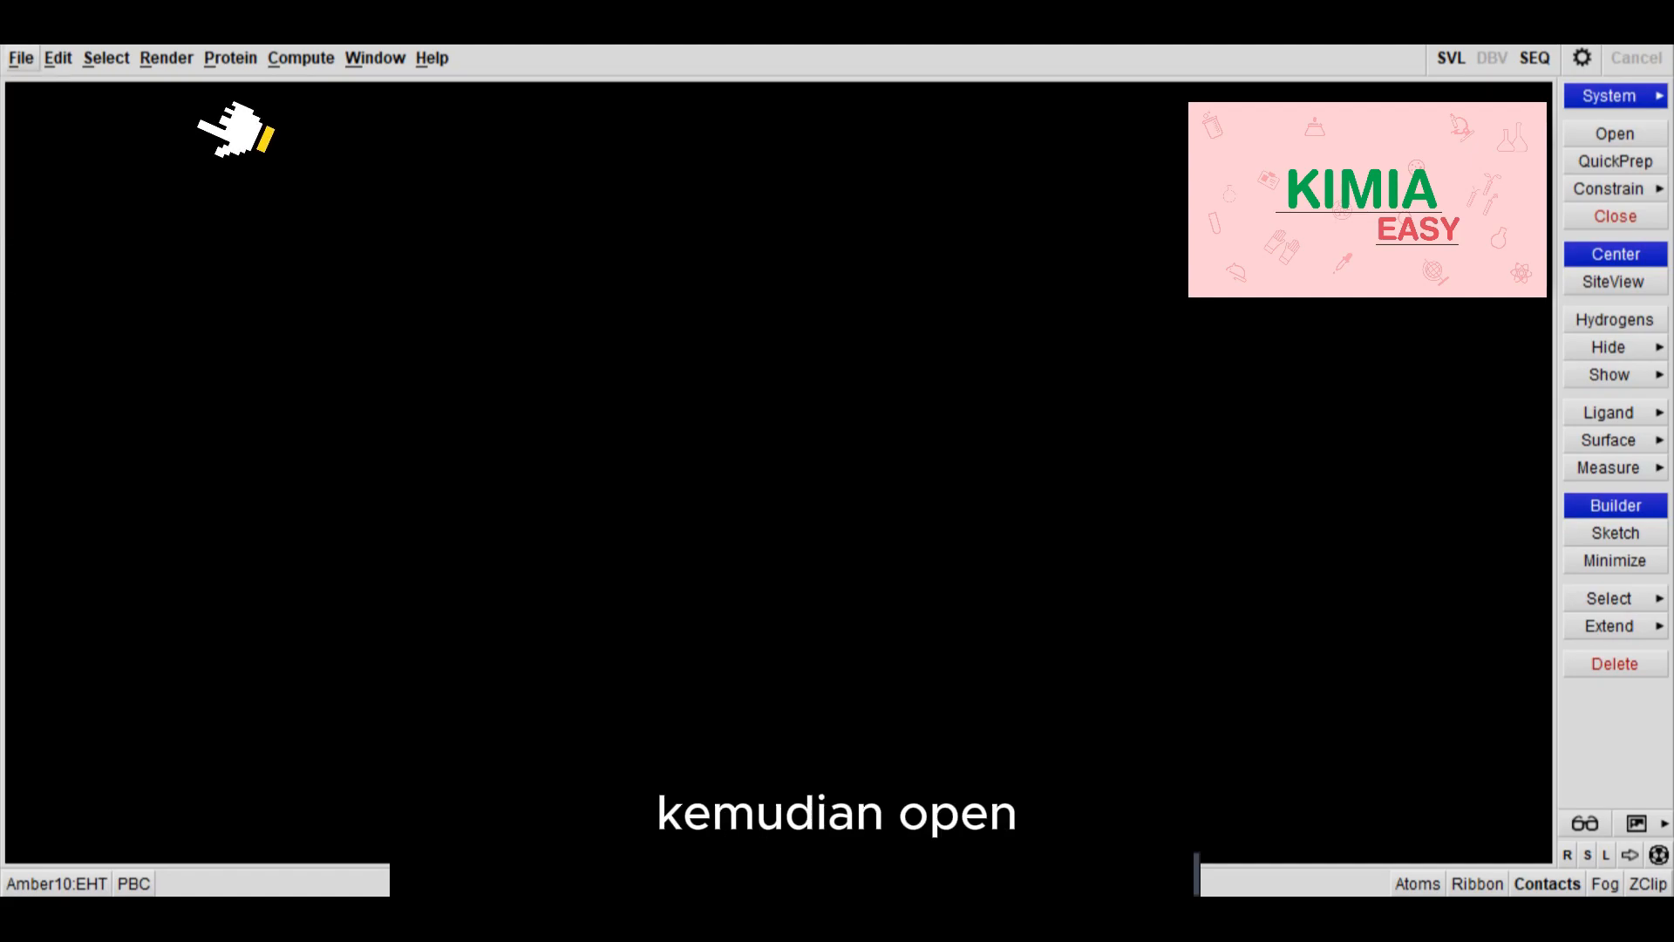
double_click(615, 371)
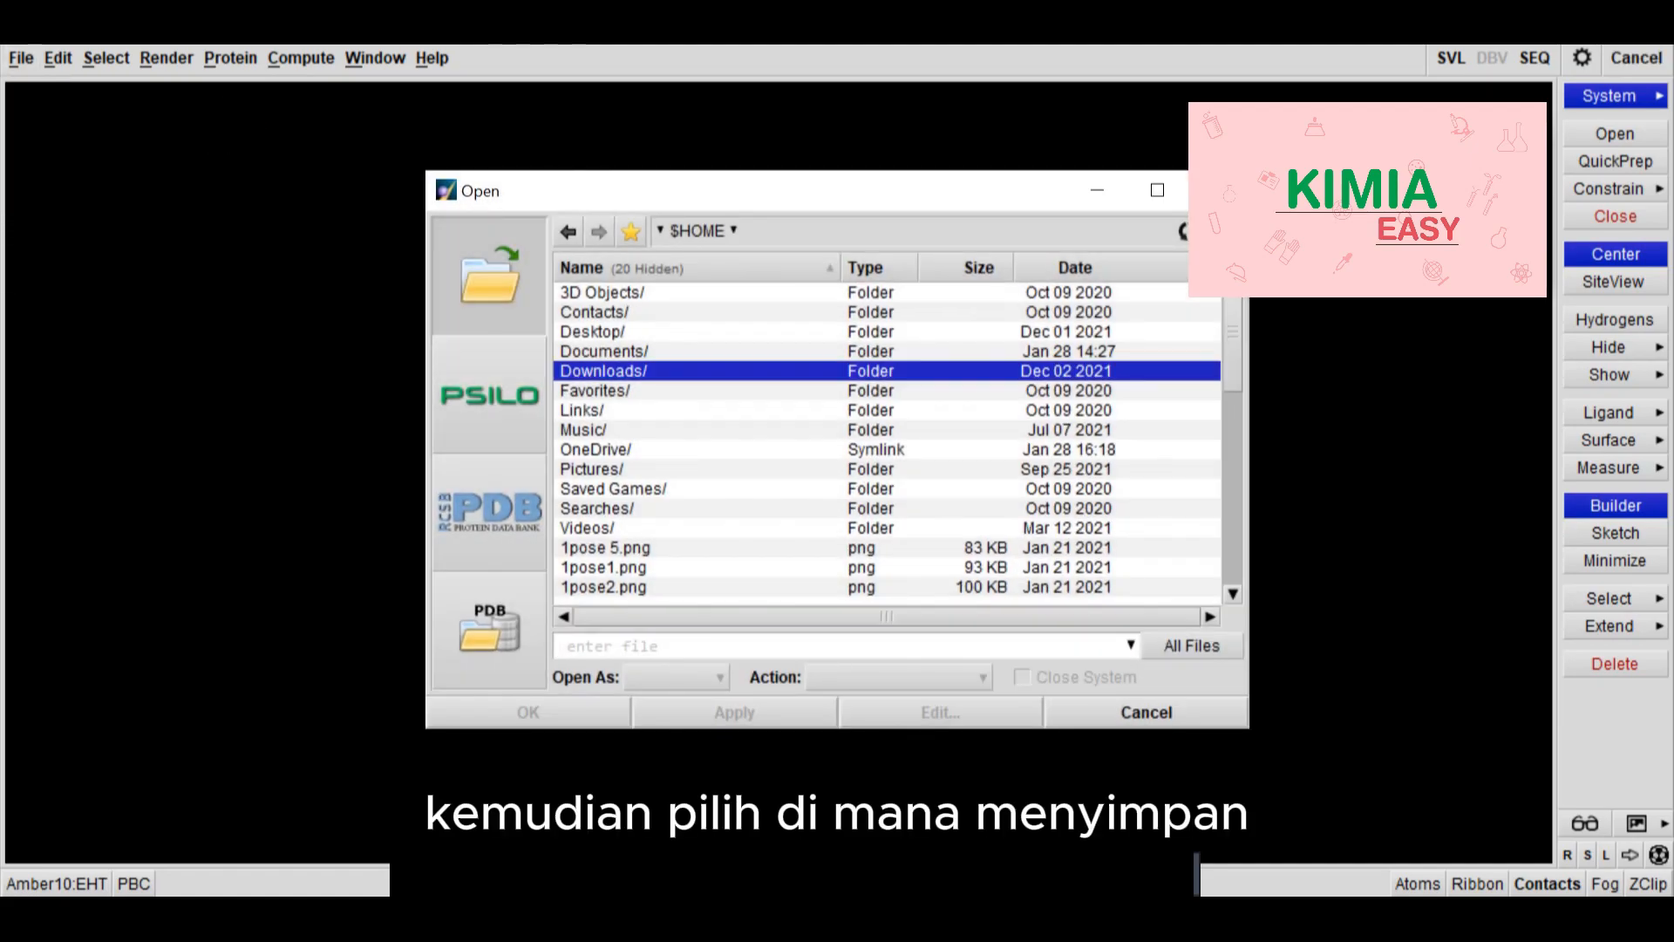
scroll(887, 440, "down", 3)
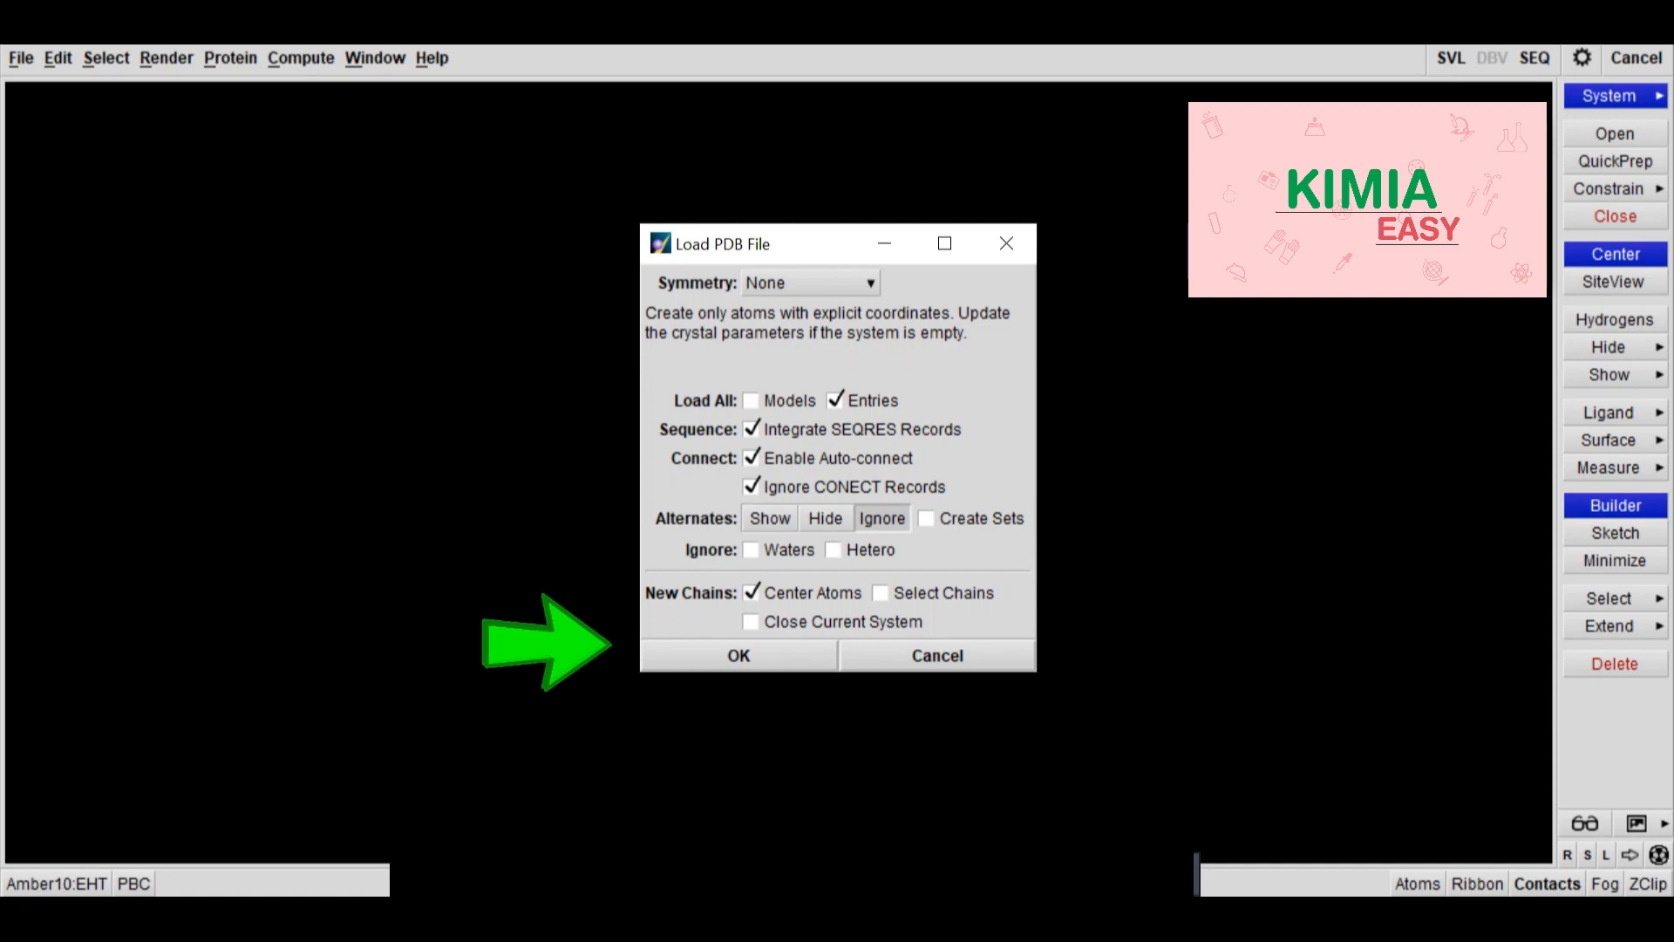
left_click(739, 656)
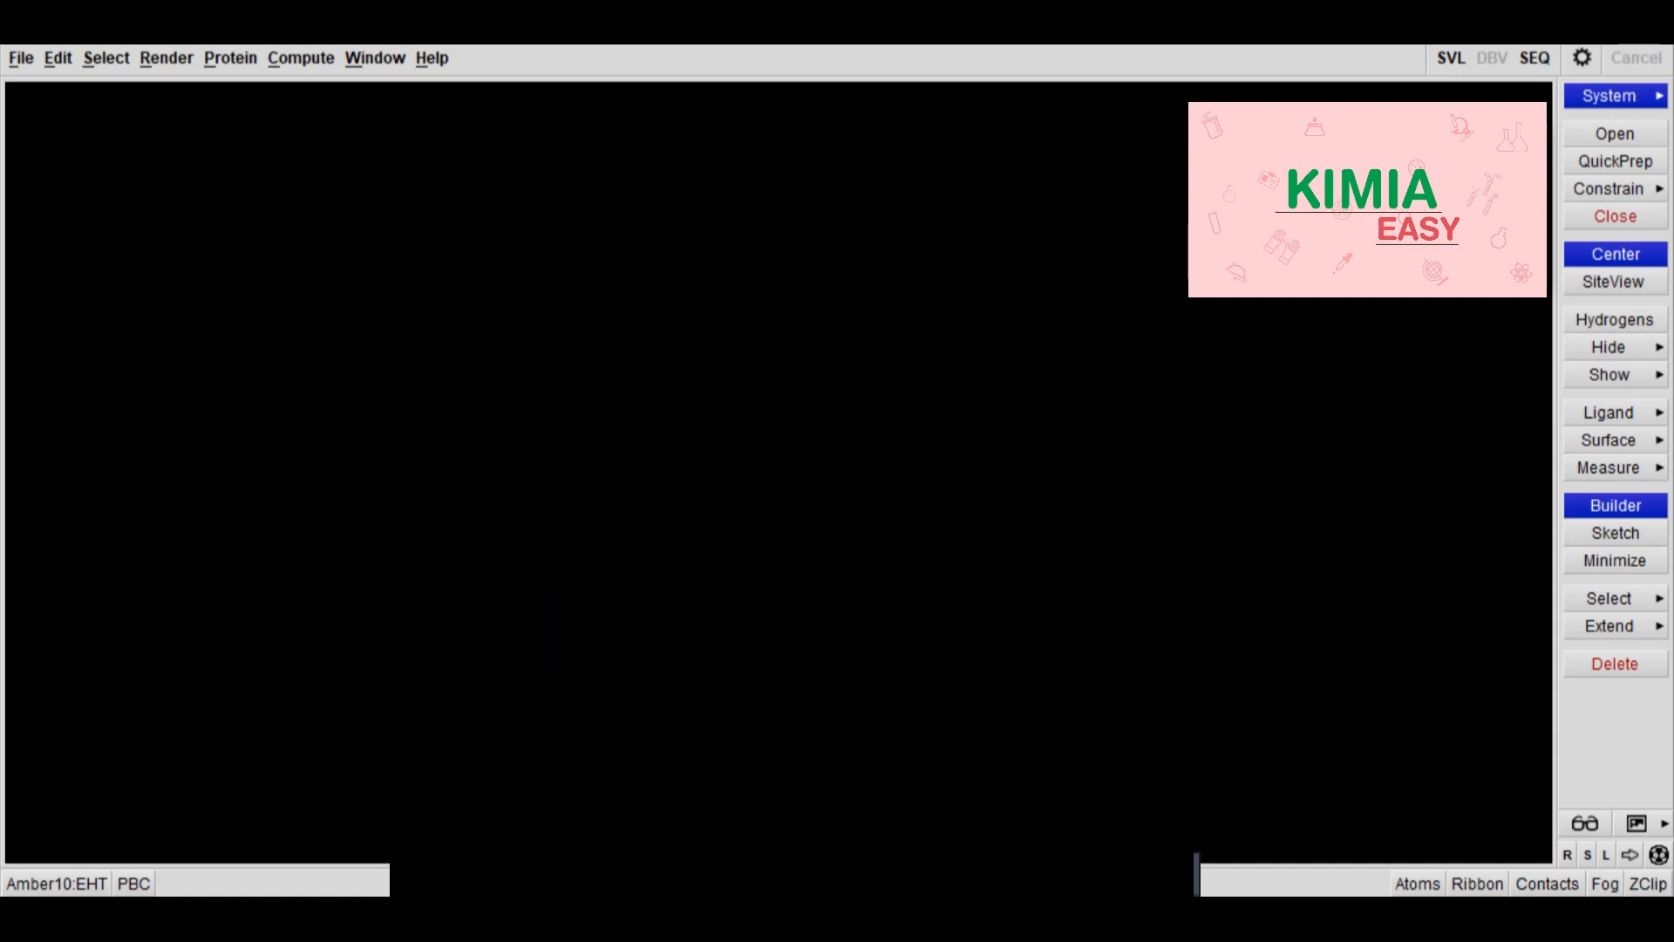
middle_click_drag(739, 655, 879, 301)
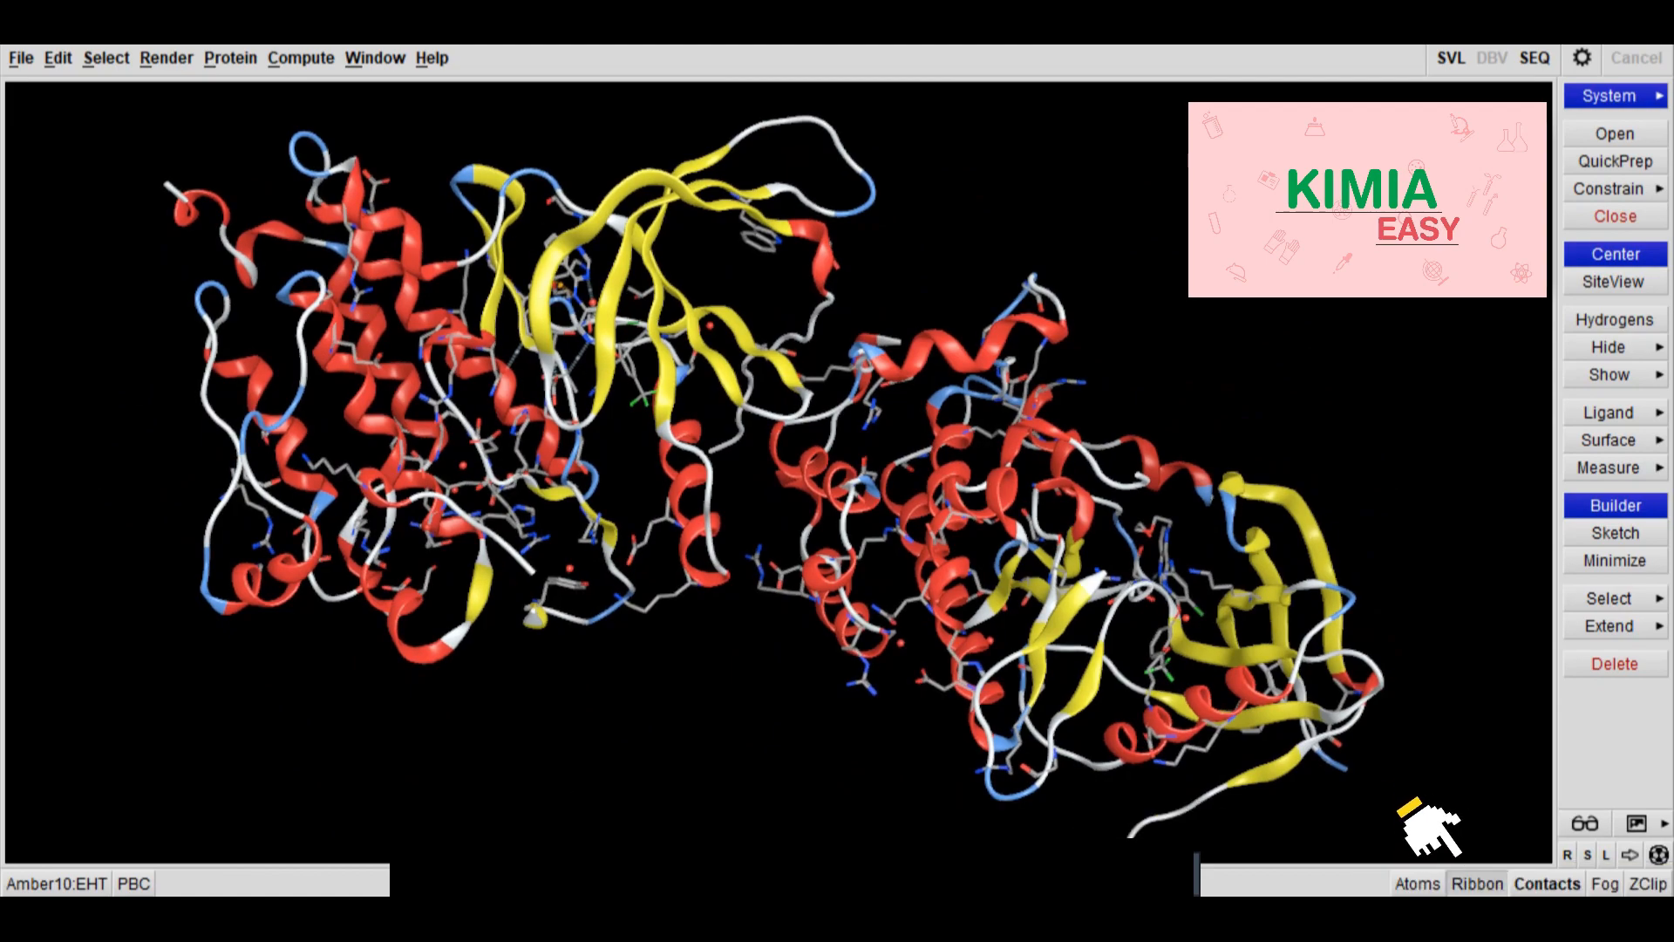
Preview the protein with no ribbon and in cartoon, flat ribbon, line trace and tube styles, and return to flat ribbon.
left_click(1475, 883)
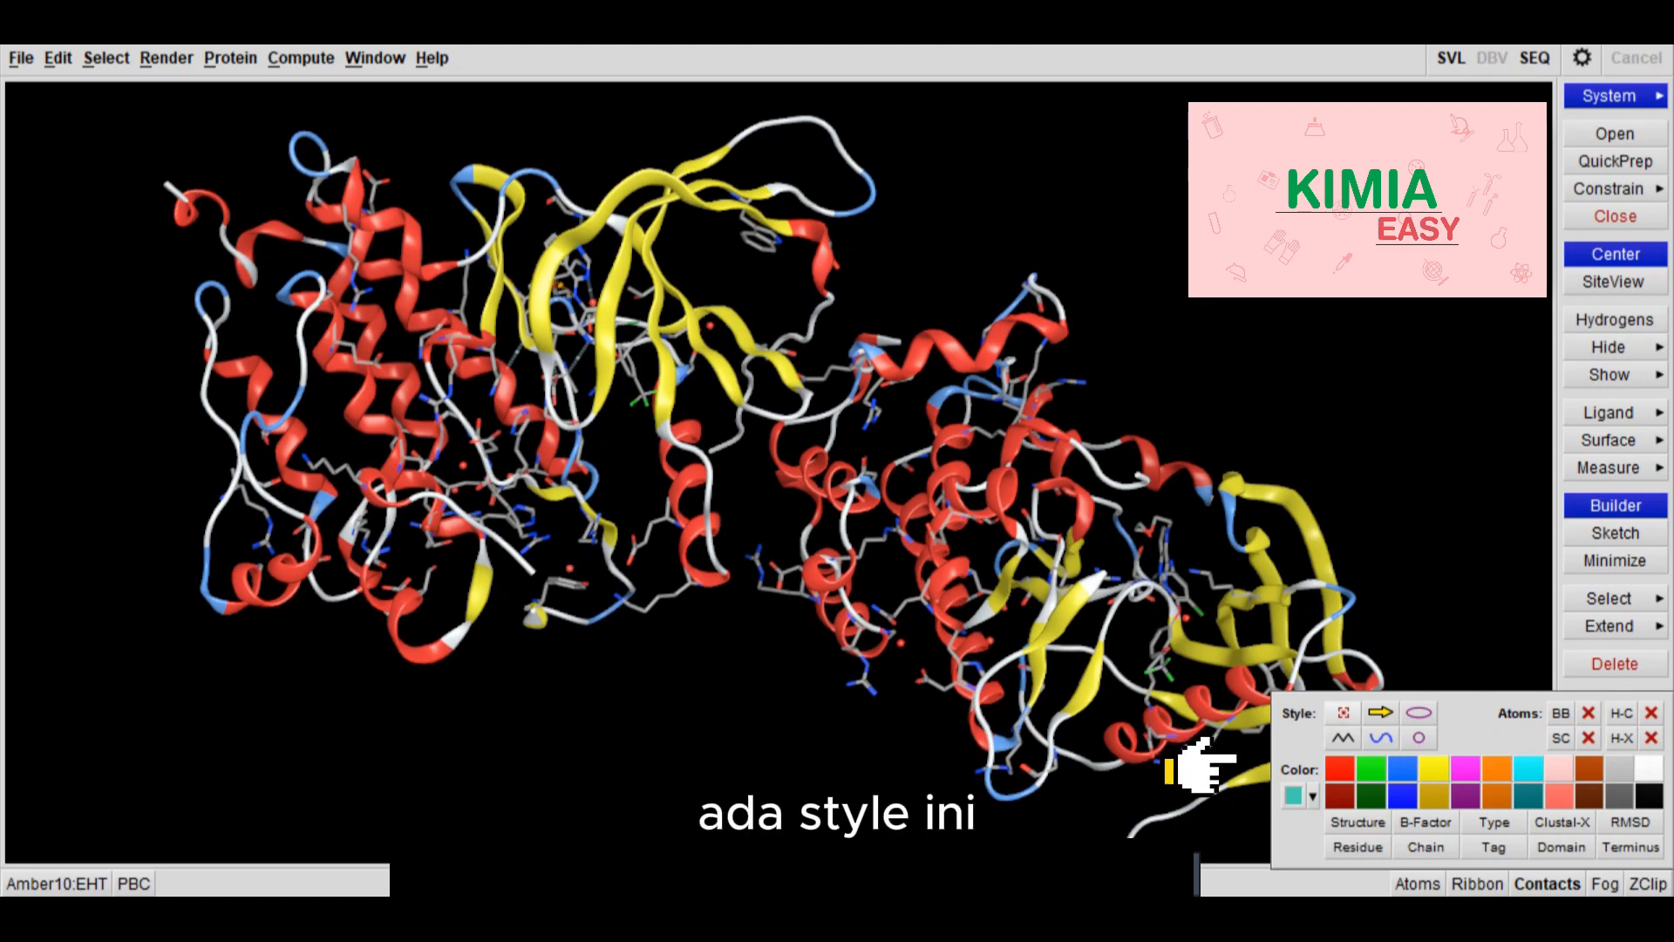
left_click(1342, 713)
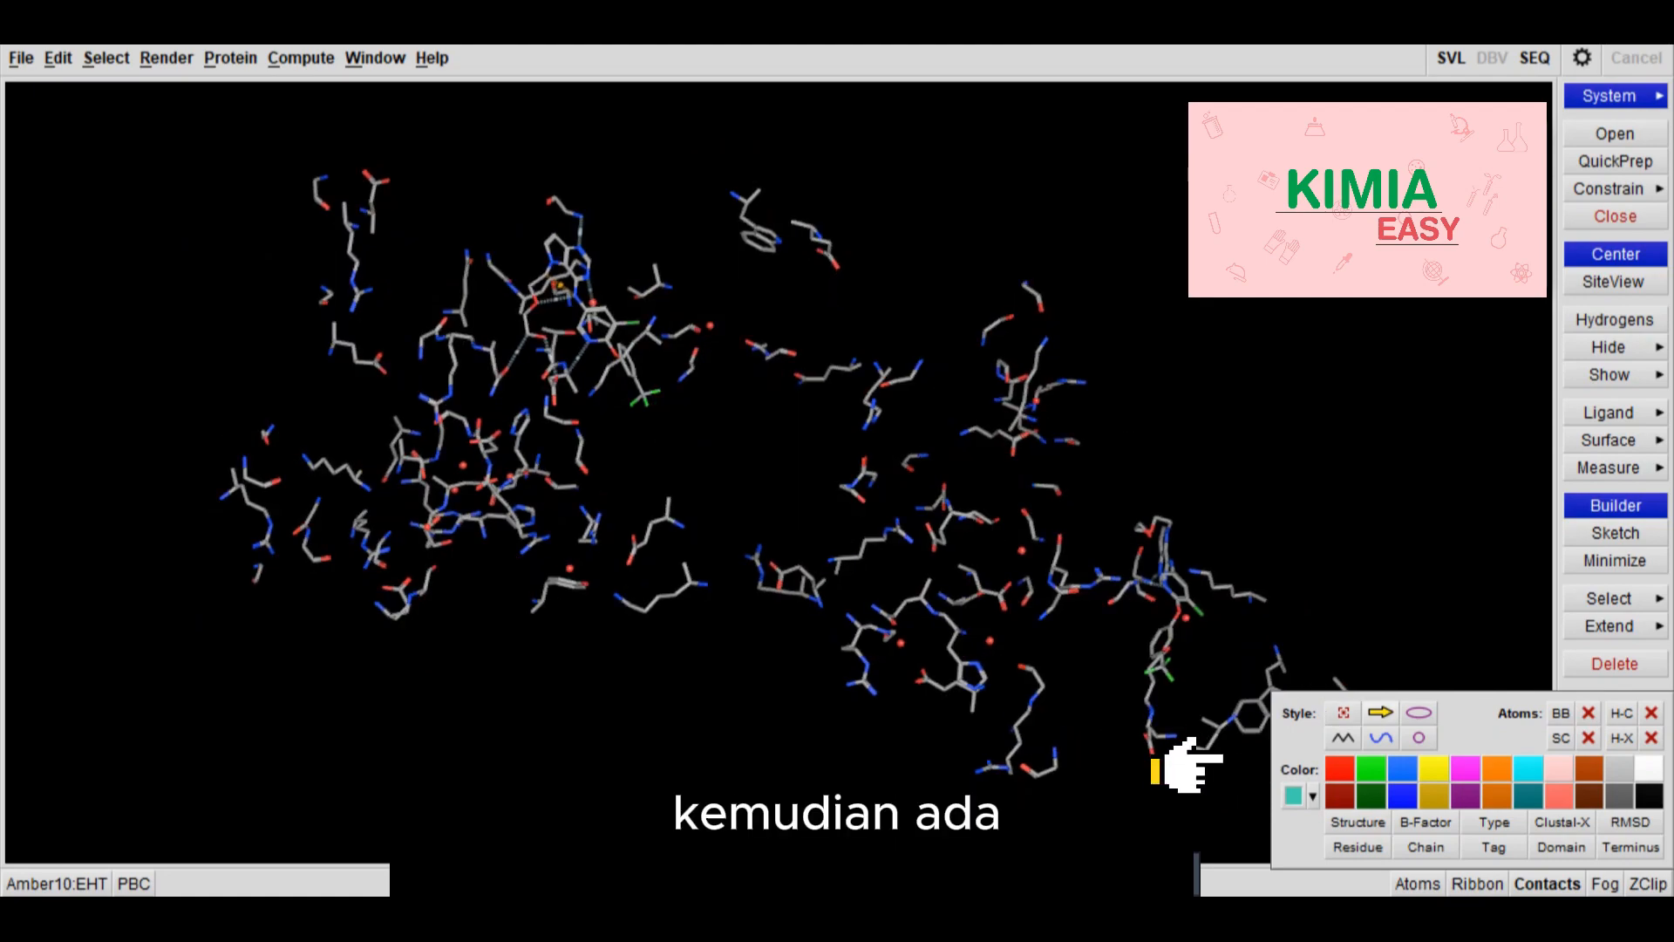
left_click(1380, 712)
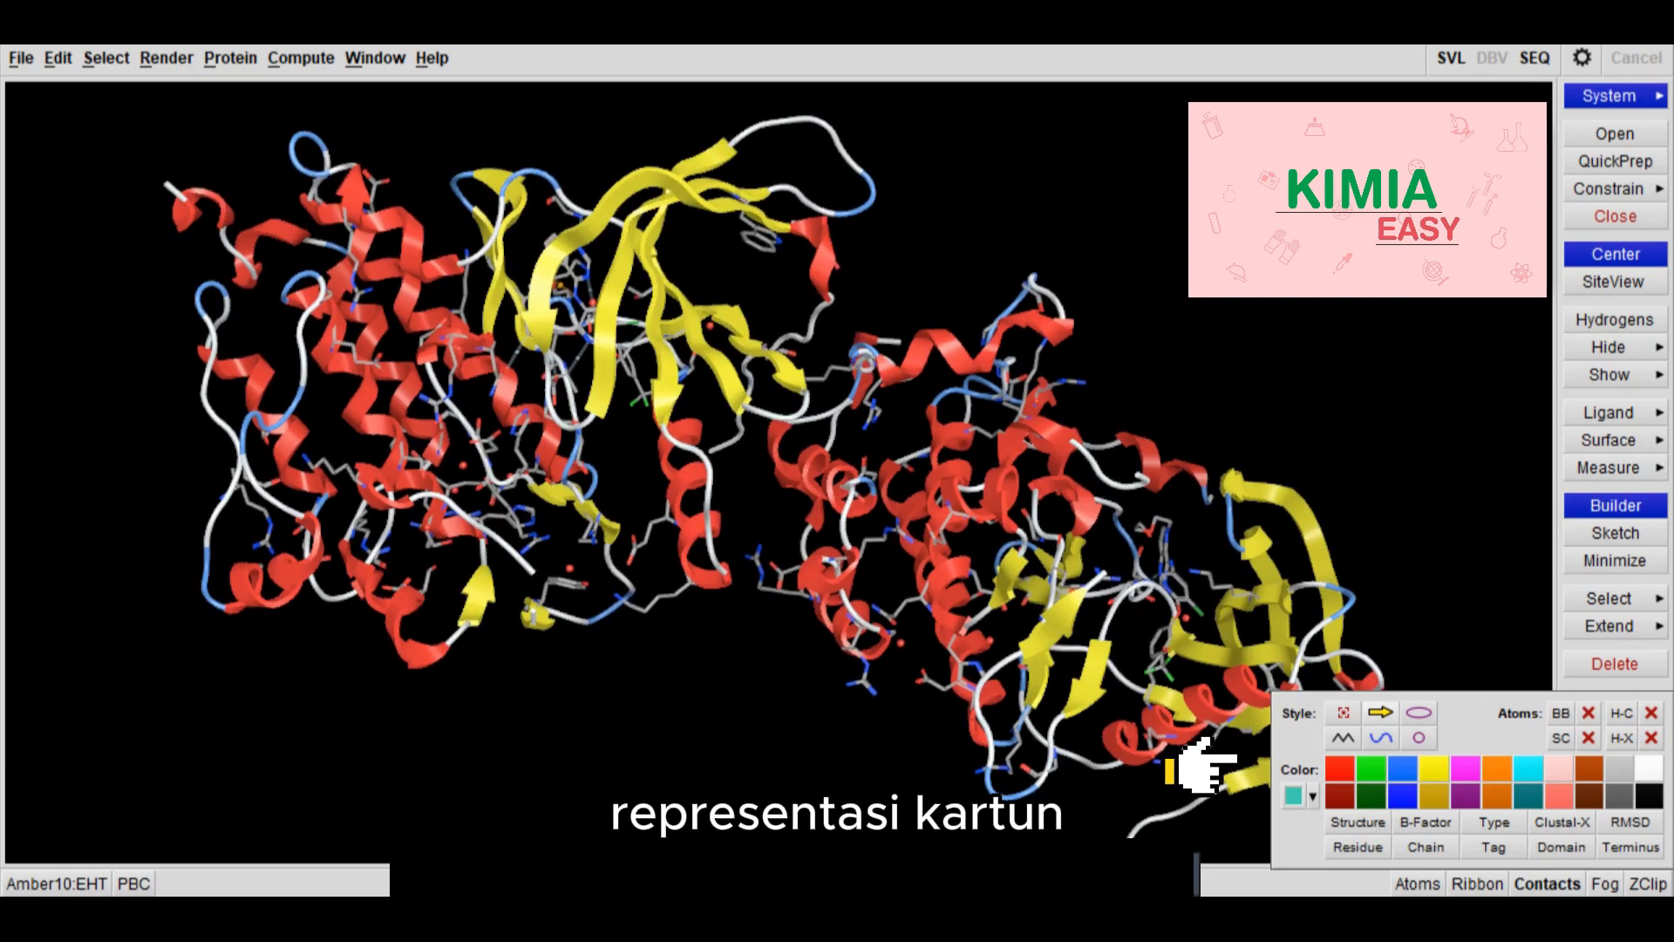
left_click(1418, 712)
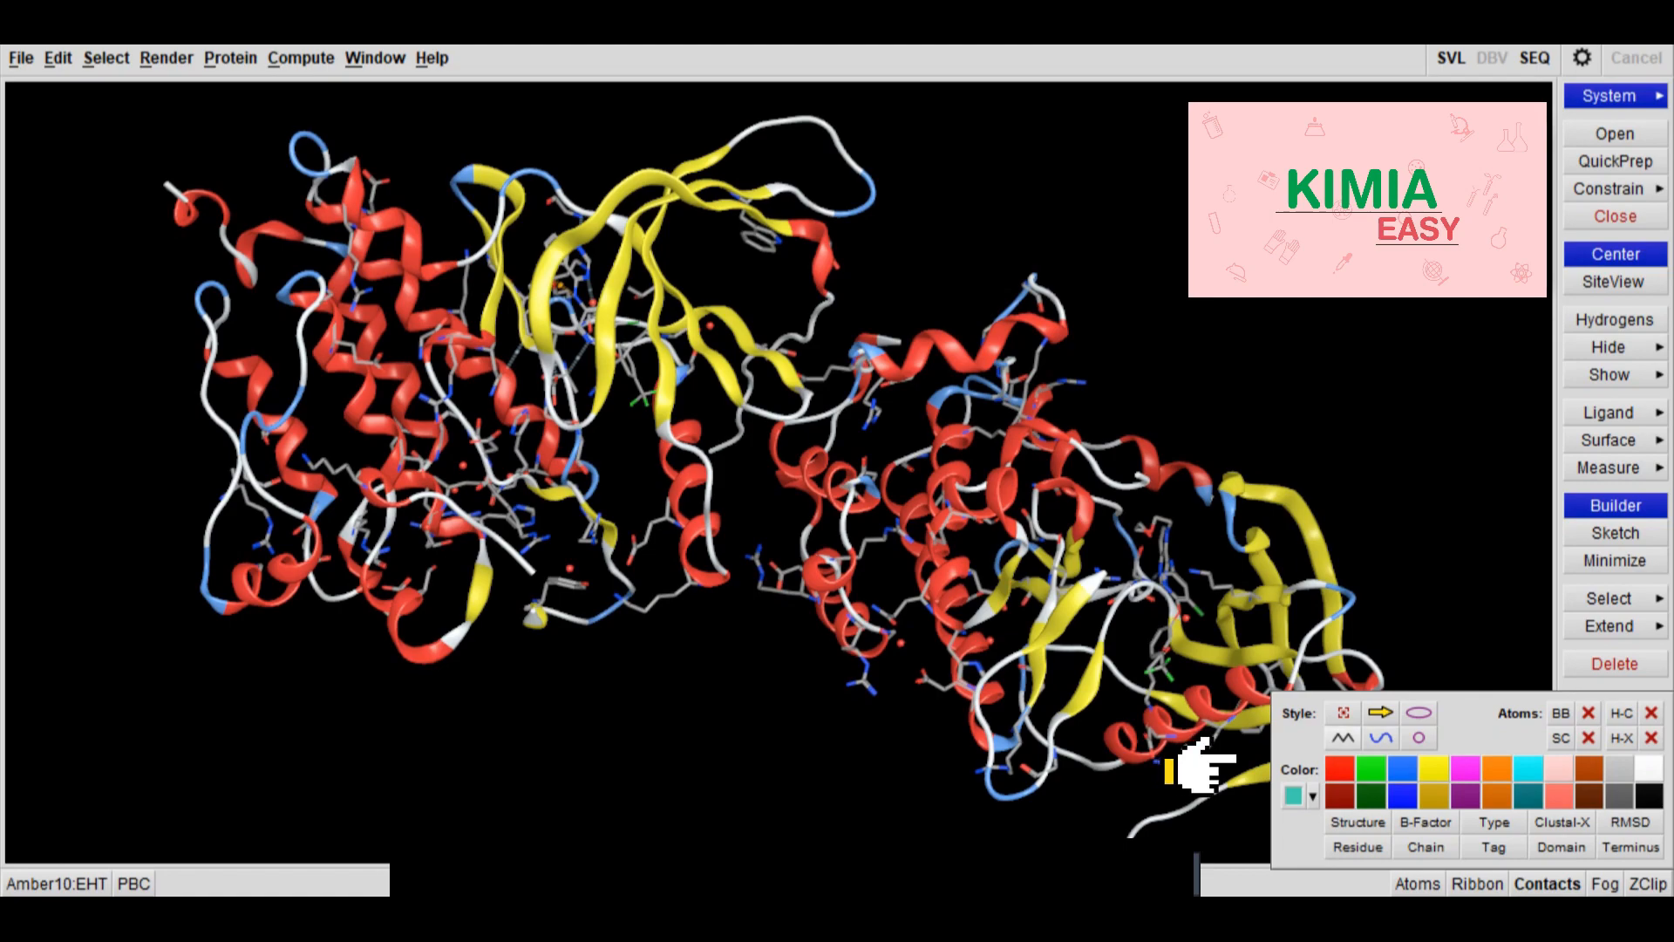
left_click(1343, 738)
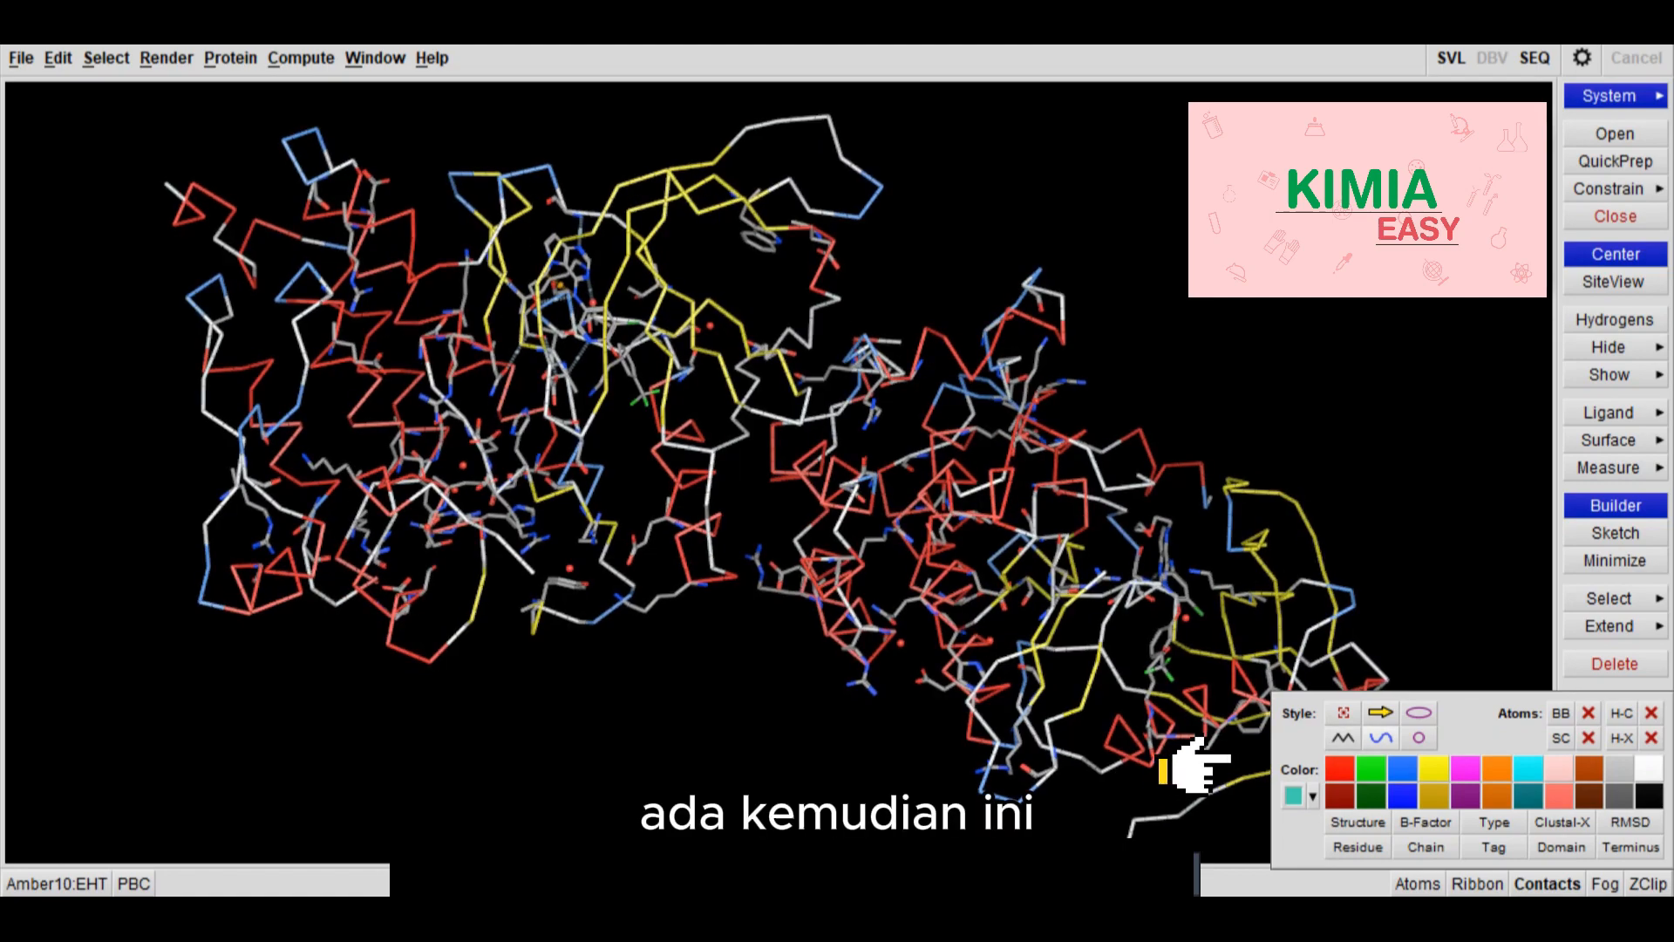
left_click(1380, 738)
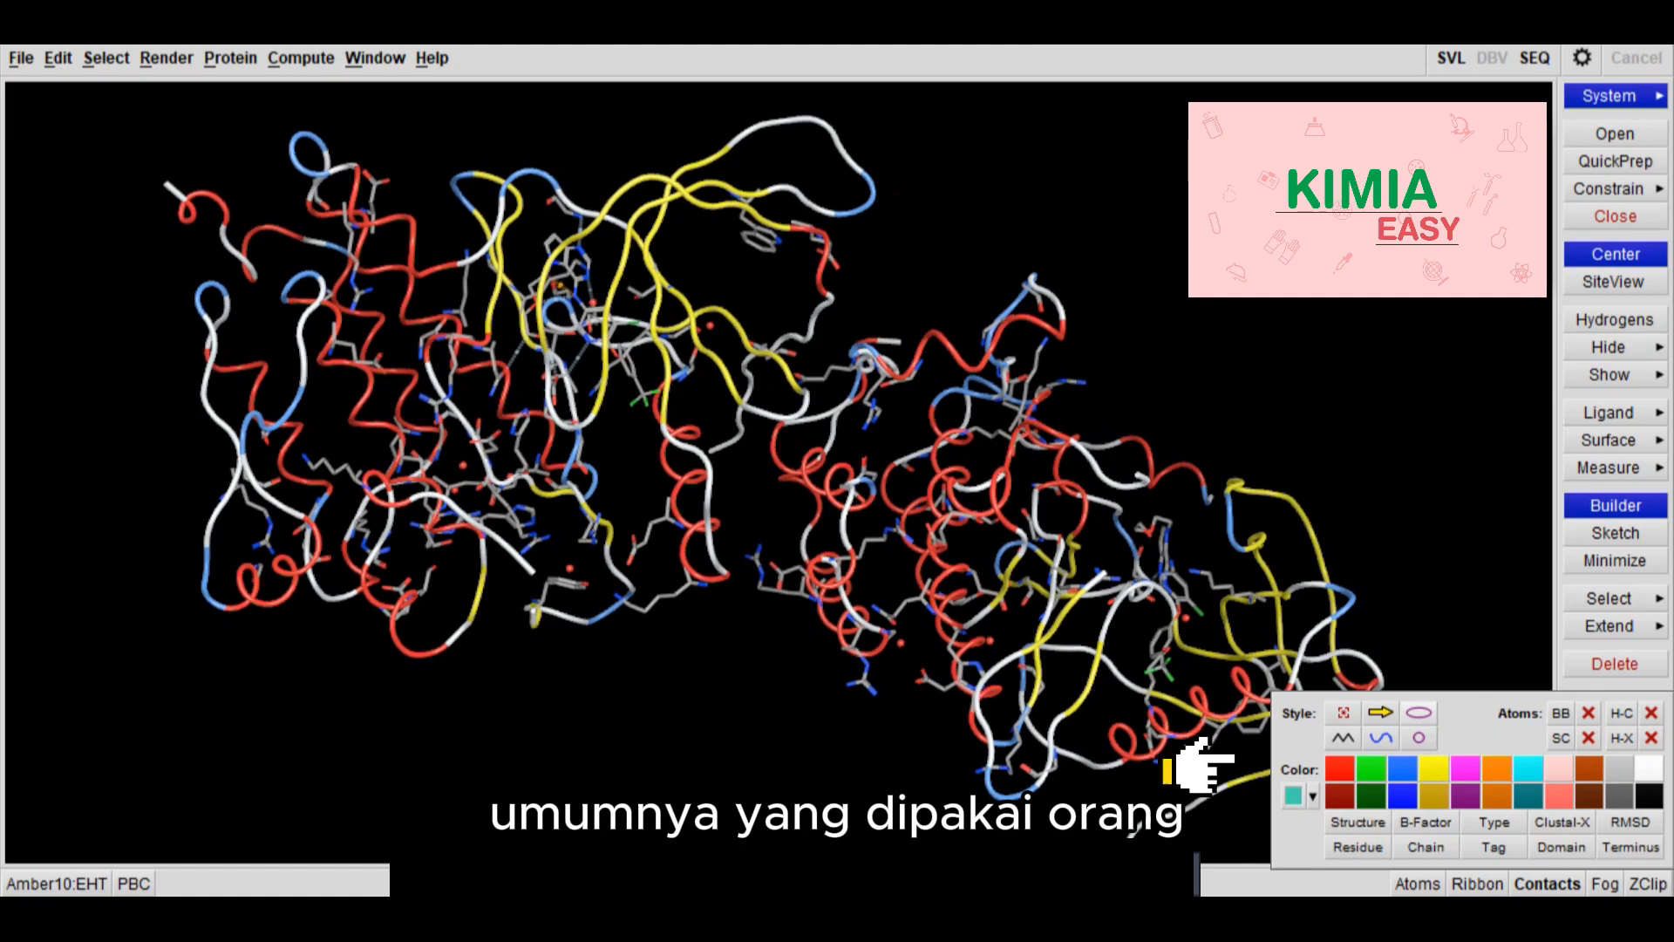
left_click(1380, 713)
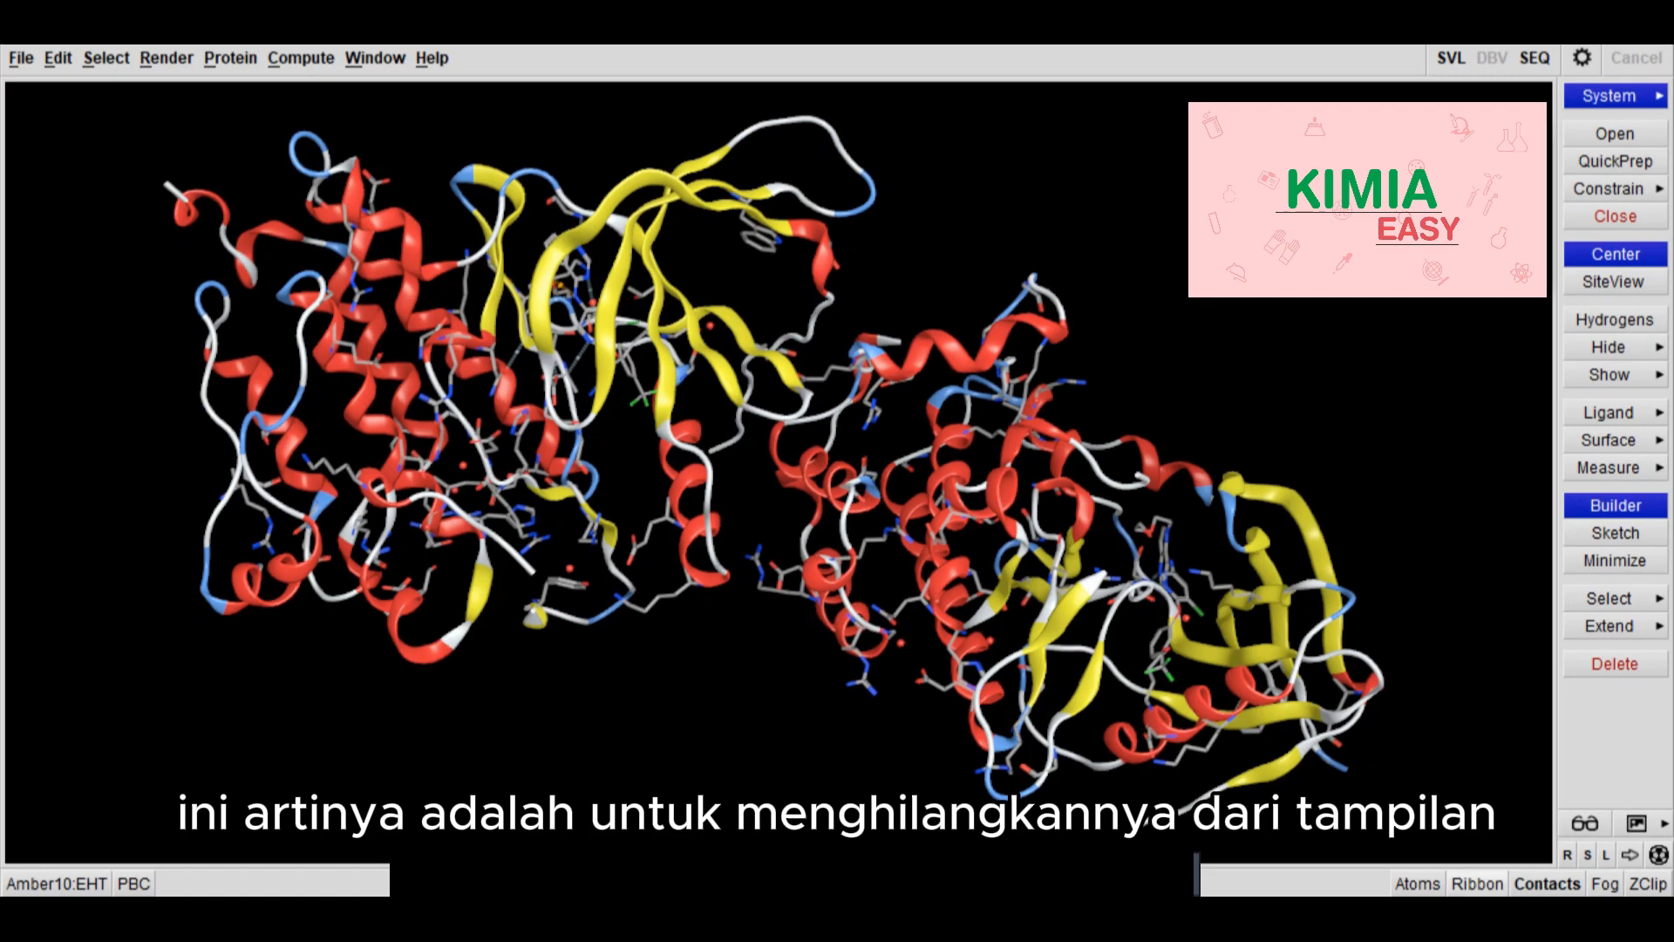
Hide the backbone and side-chain atoms so that only the ribbon represents the protein.
left_click(1476, 883)
left_click(1588, 713)
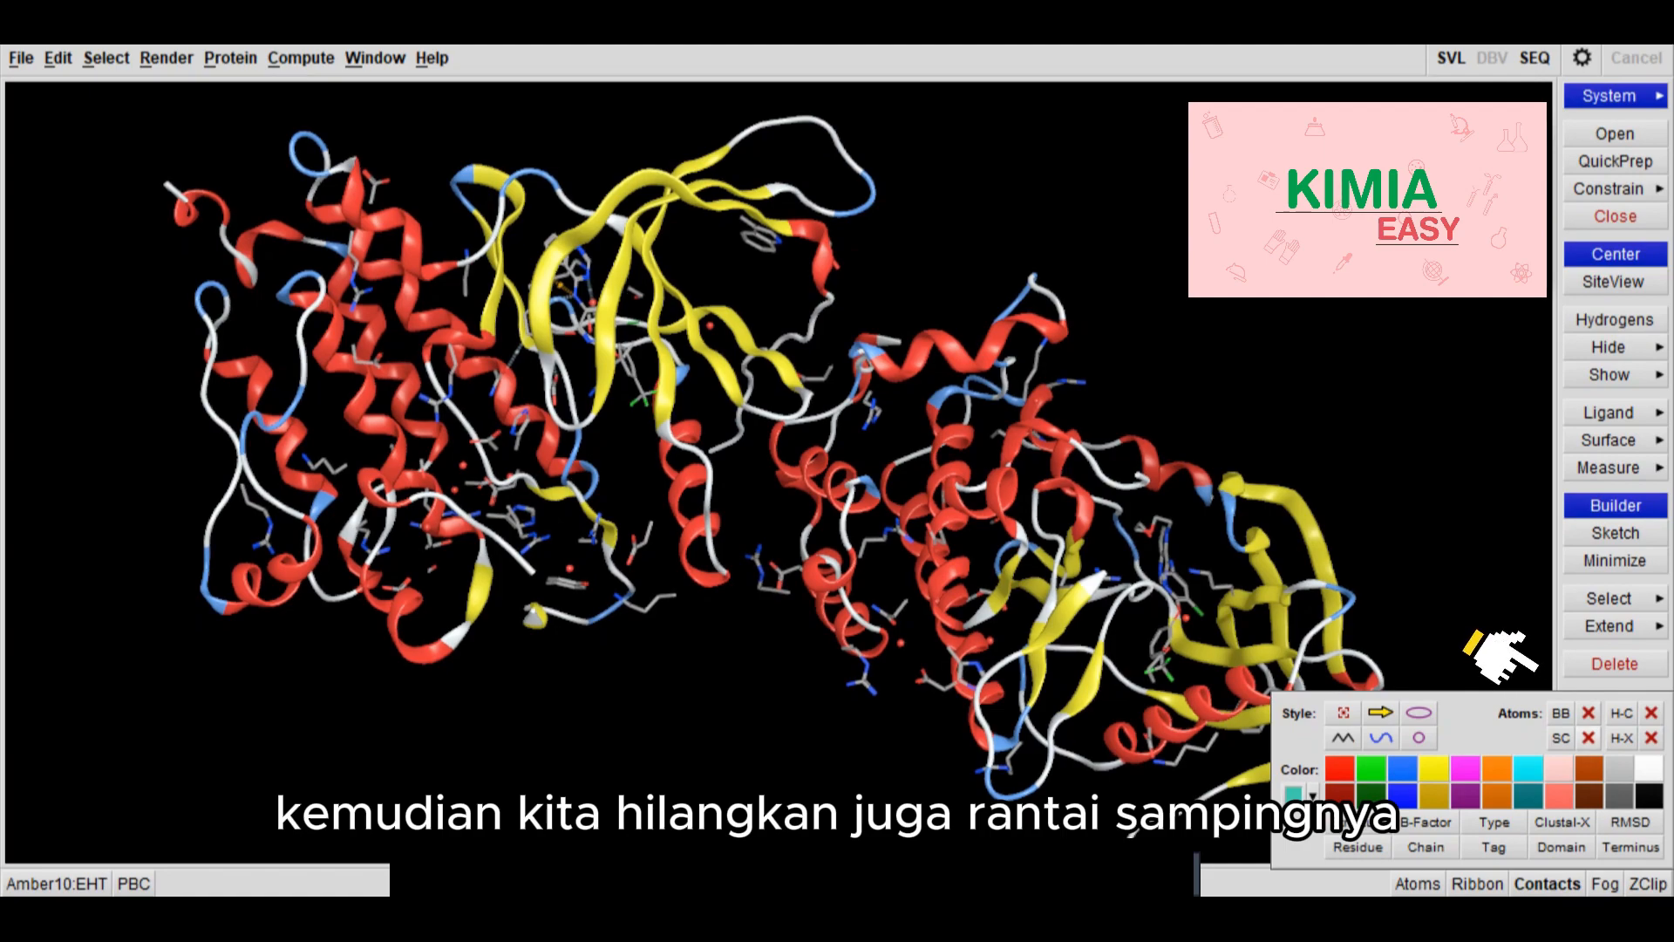
left_click(1588, 738)
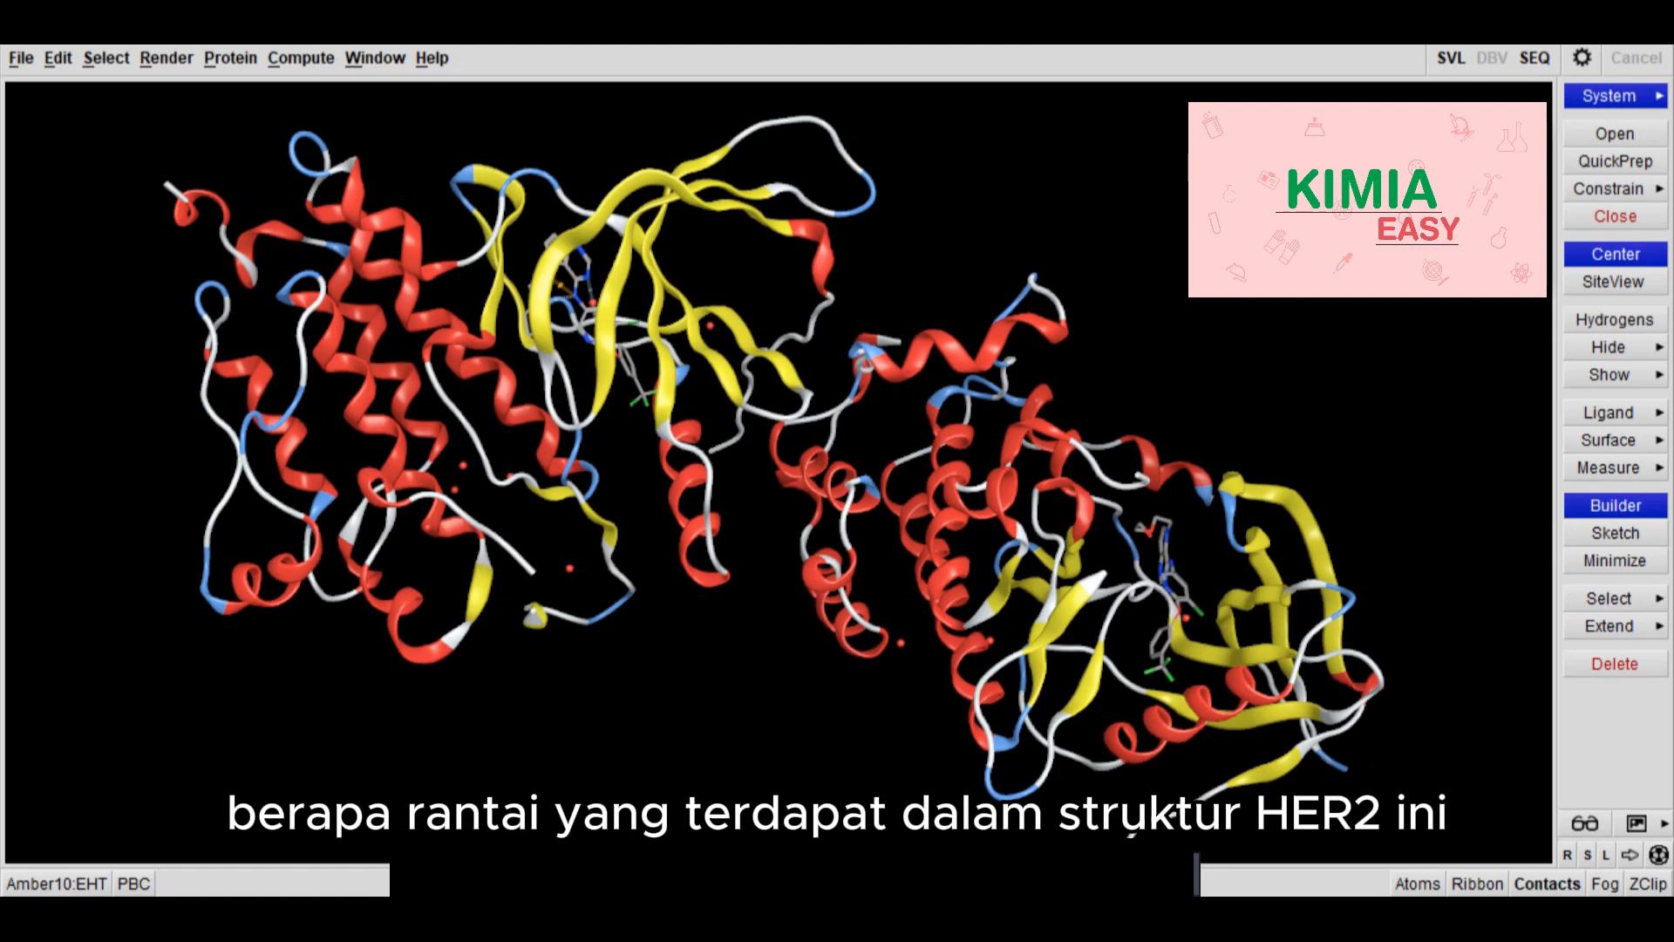
Colour the protein ribbon by chain to tell the separate chains apart.
left_click(1477, 883)
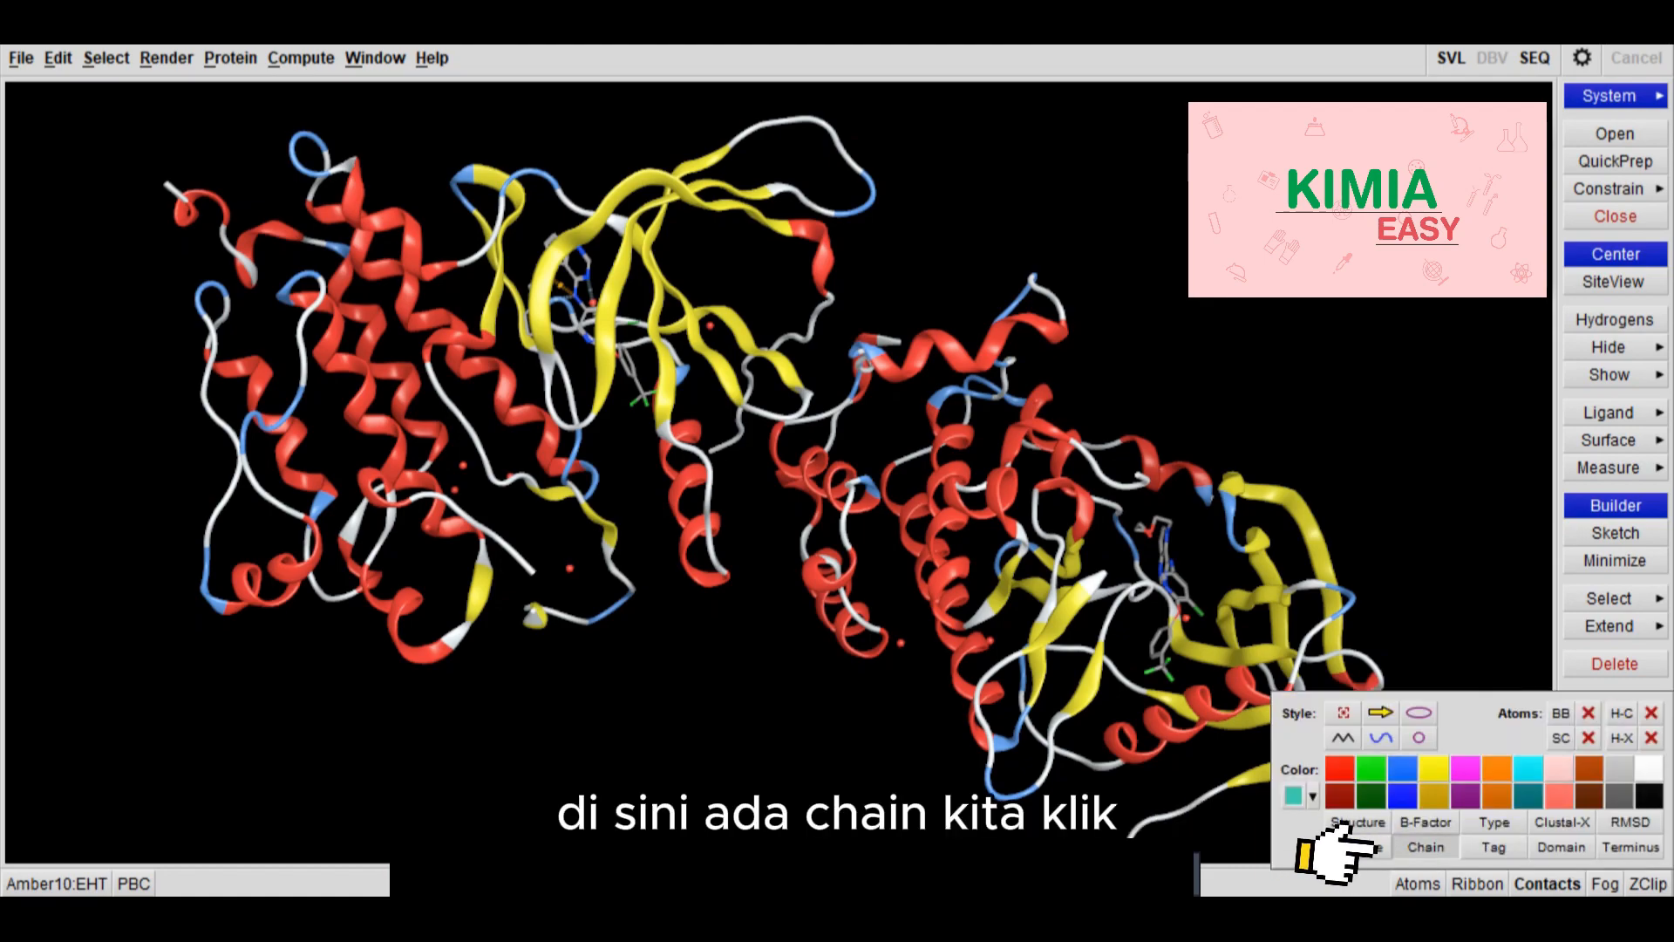
left_click(1426, 846)
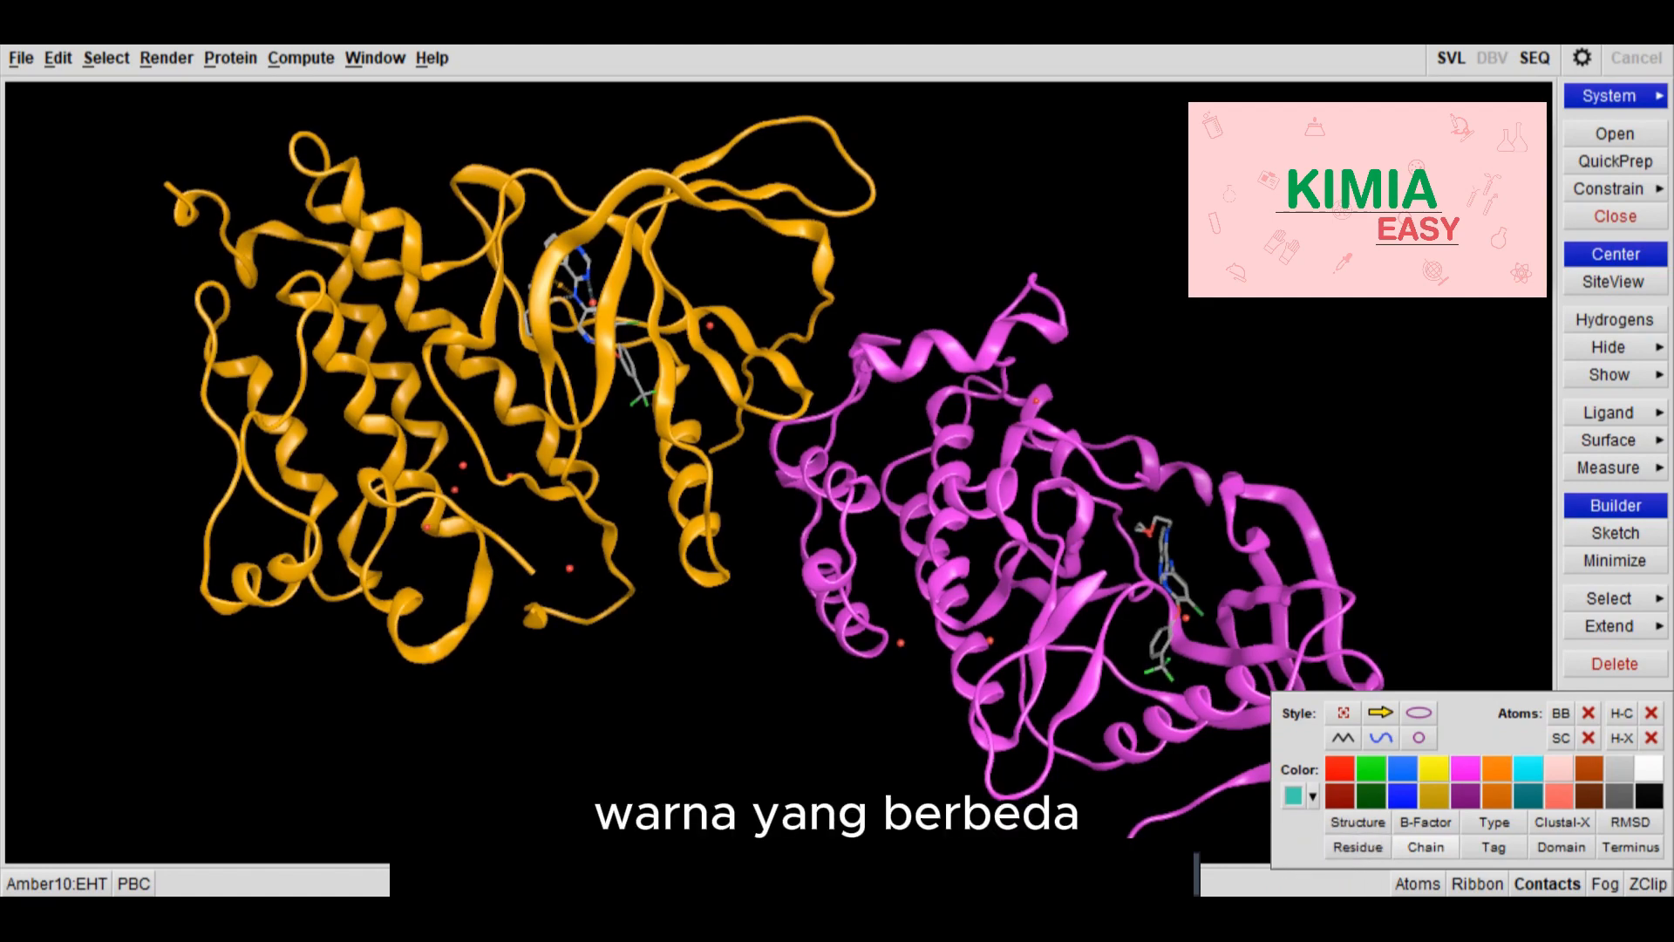
key("Escape")
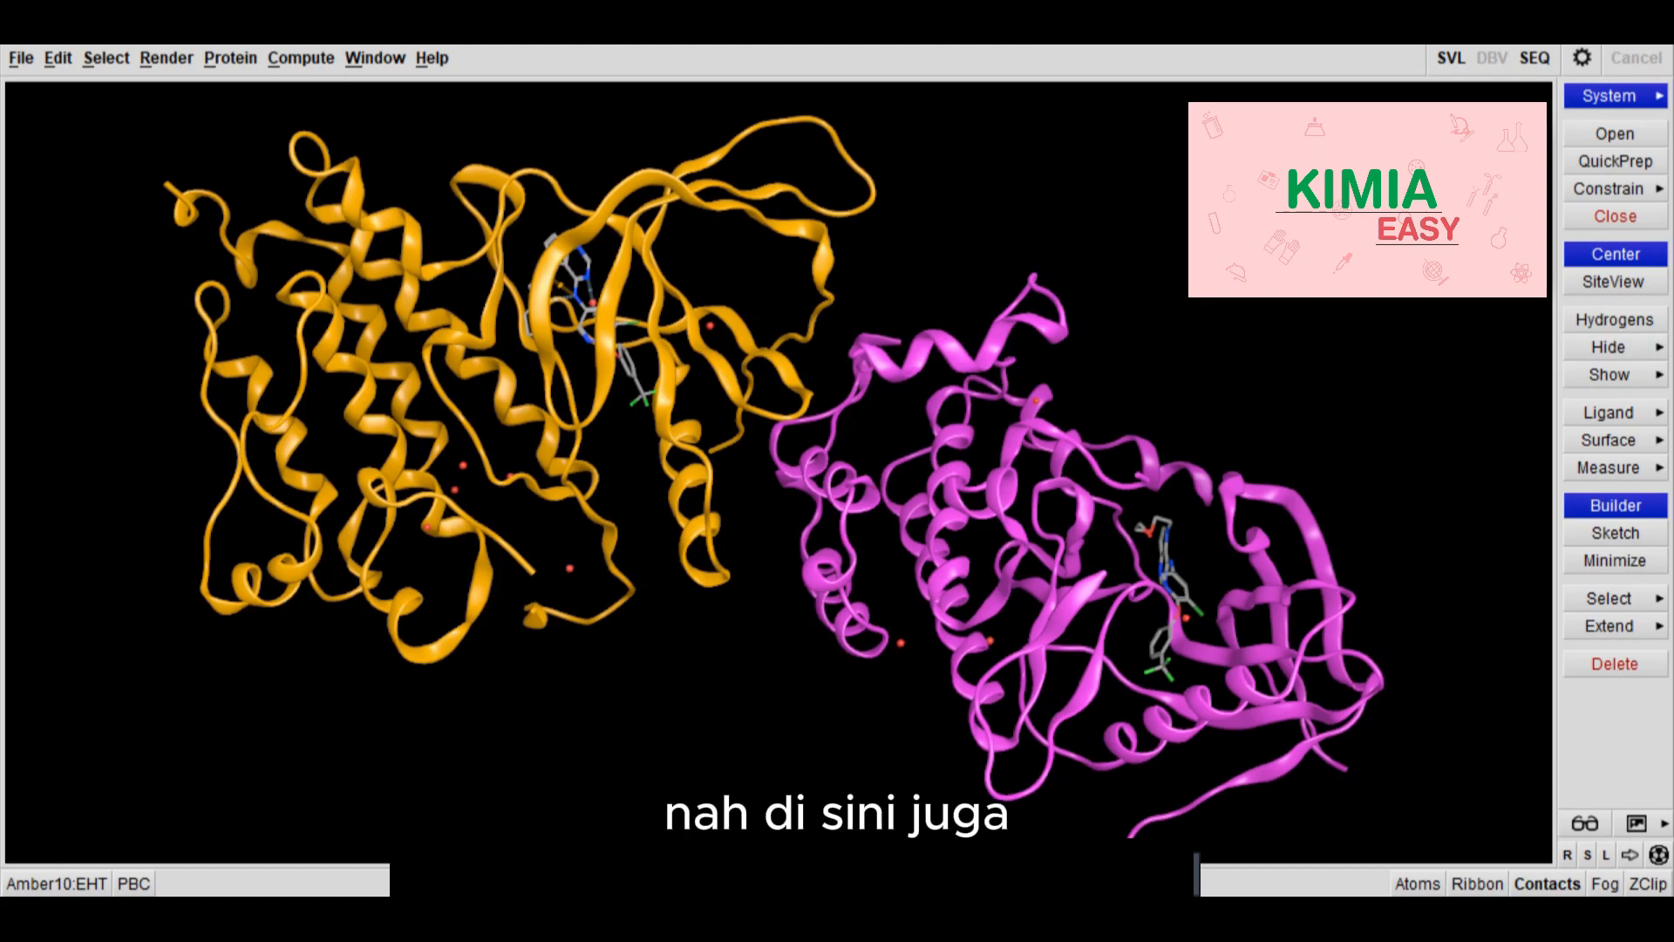
Examine the bound ligands and the red water molecules around both chains from several angles and up close.
scroll(779, 471, "up", 3)
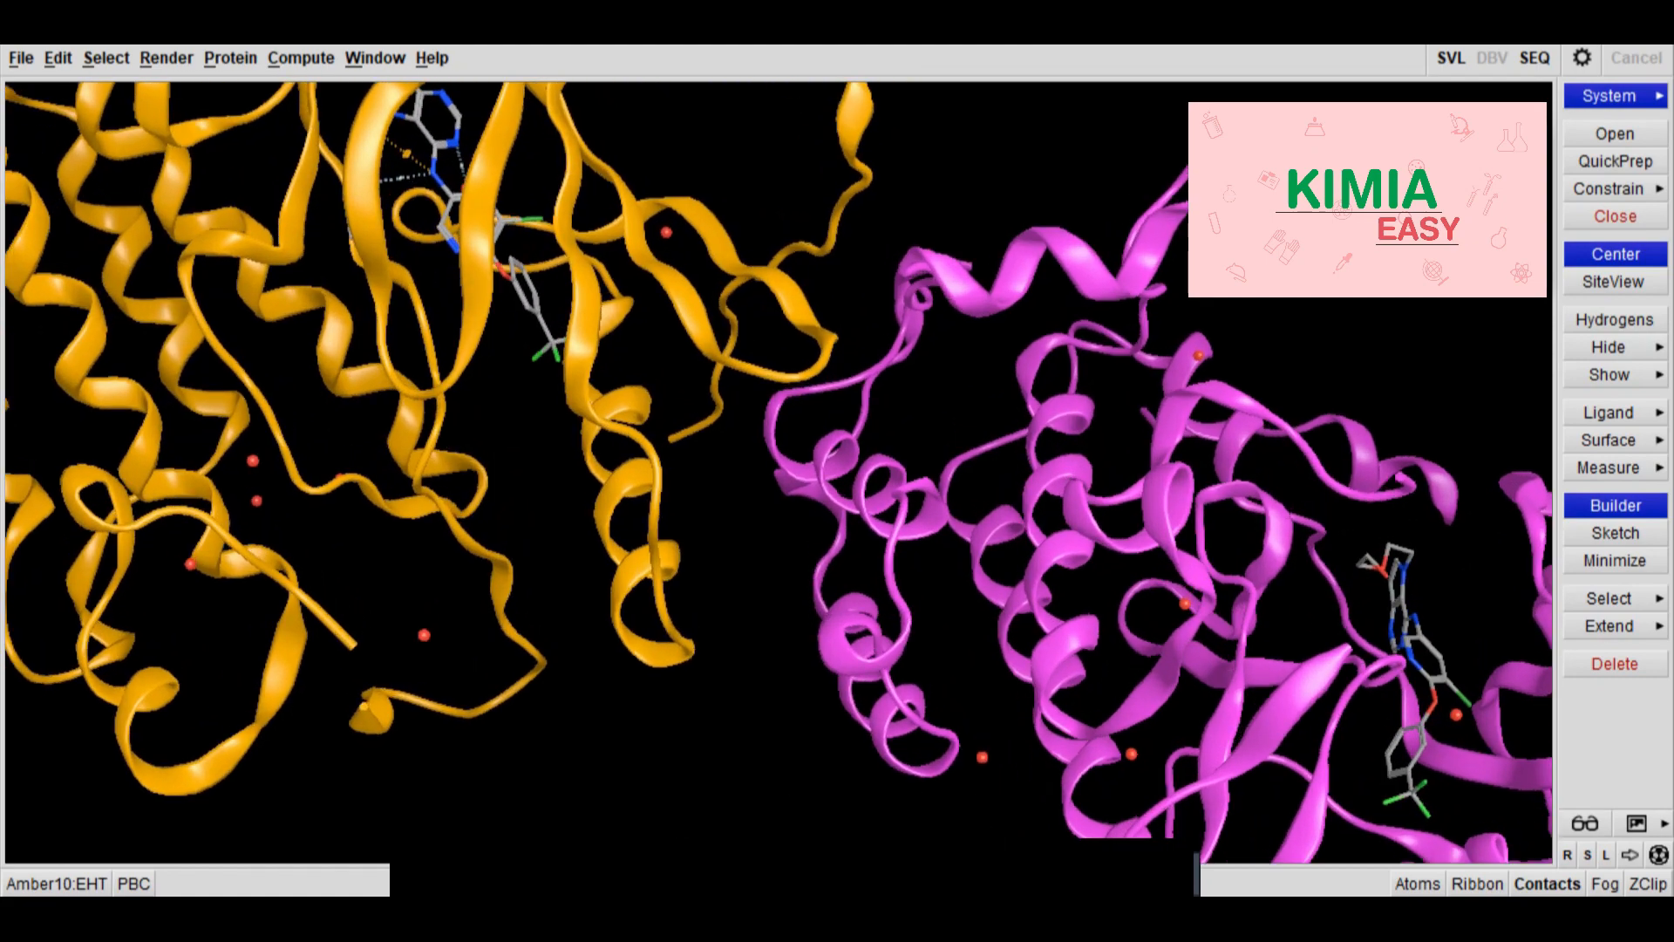
mouse_move(1221, 558)
middle_mouse_down()
mouse_move(1228, 449)
mouse_move(1224, 526)
middle_mouse_up()
left_click(1658, 855)
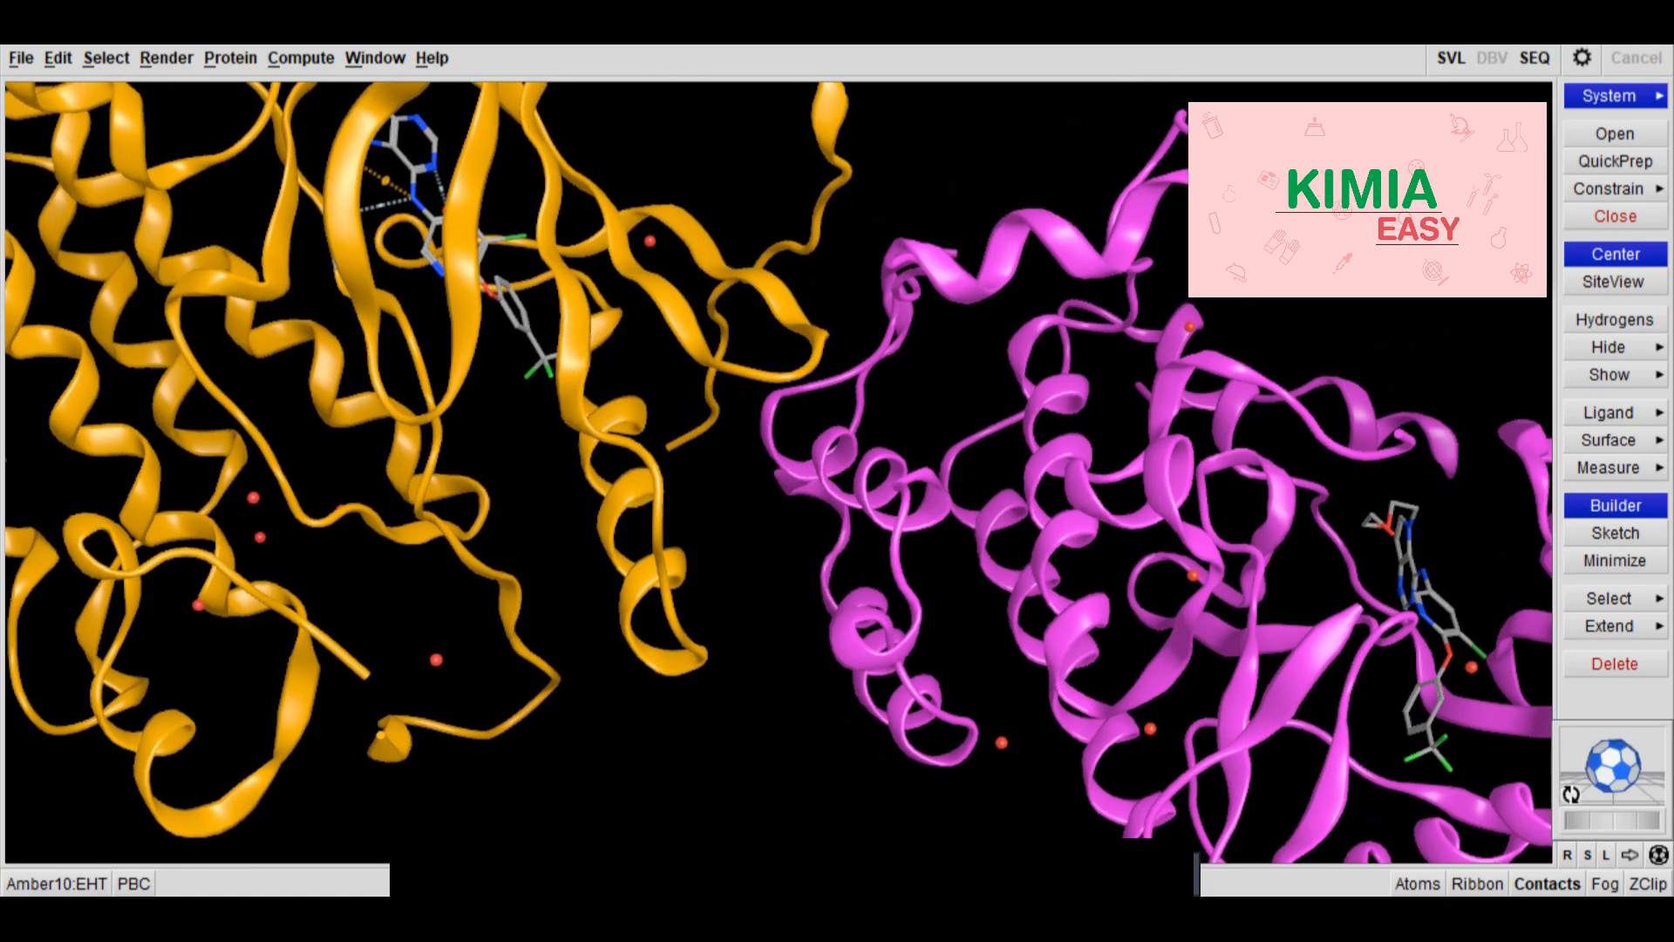
left_click(1571, 794)
left_click(1571, 794)
left_click_drag(1623, 765, 1599, 769)
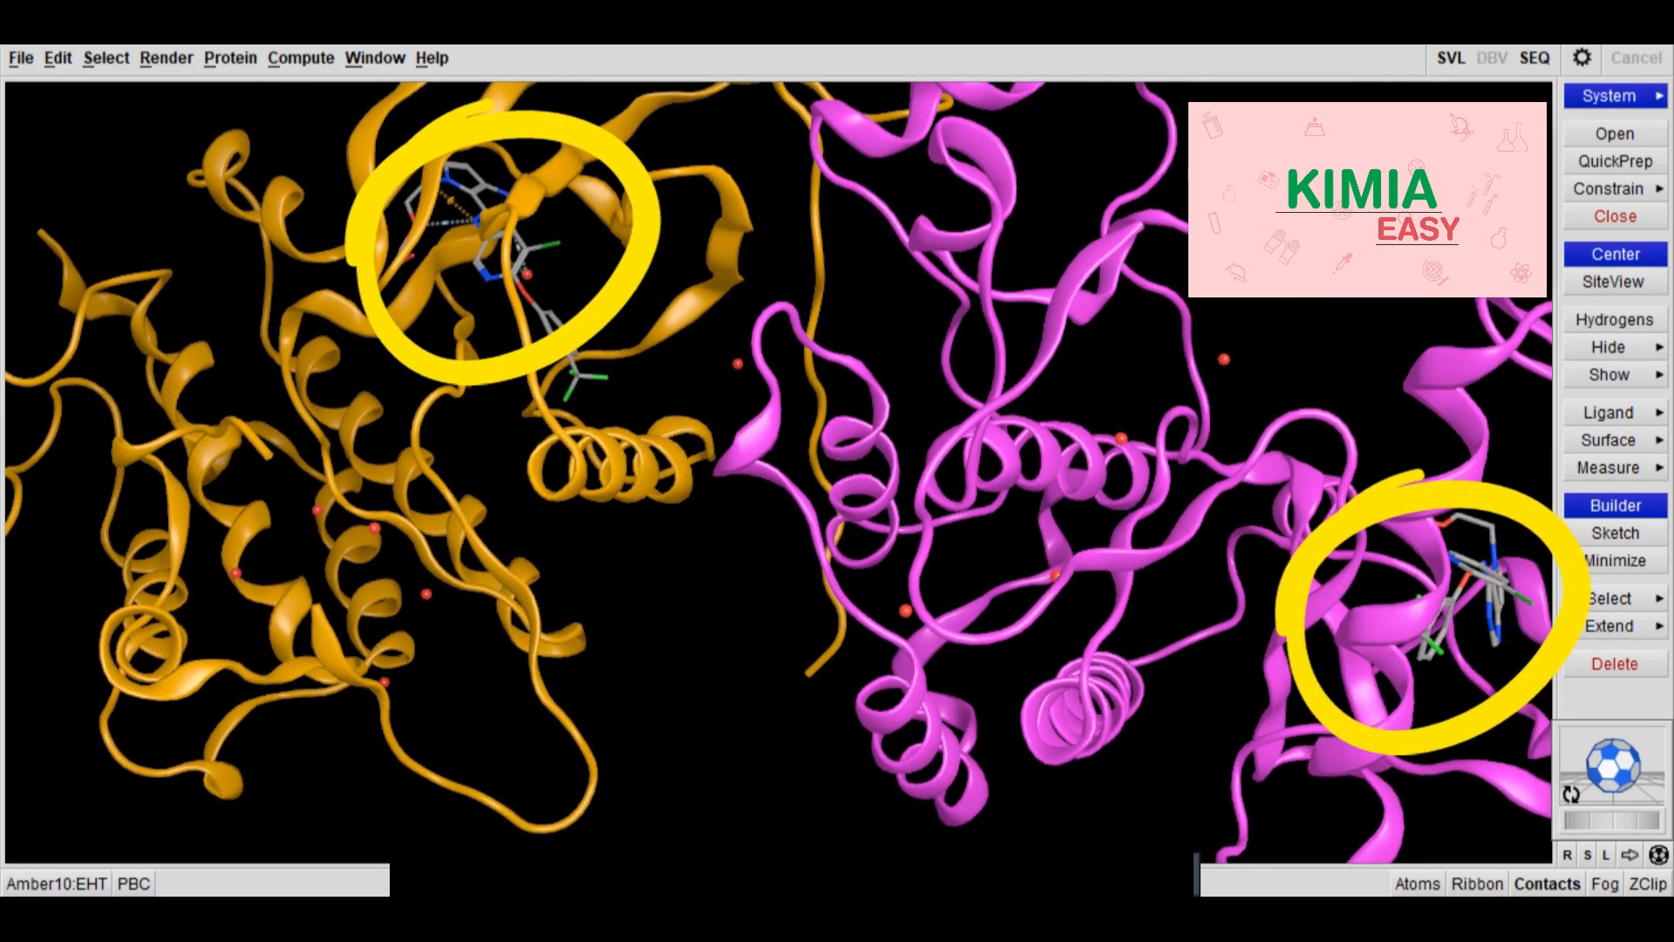
scroll(778, 472, "up", 5)
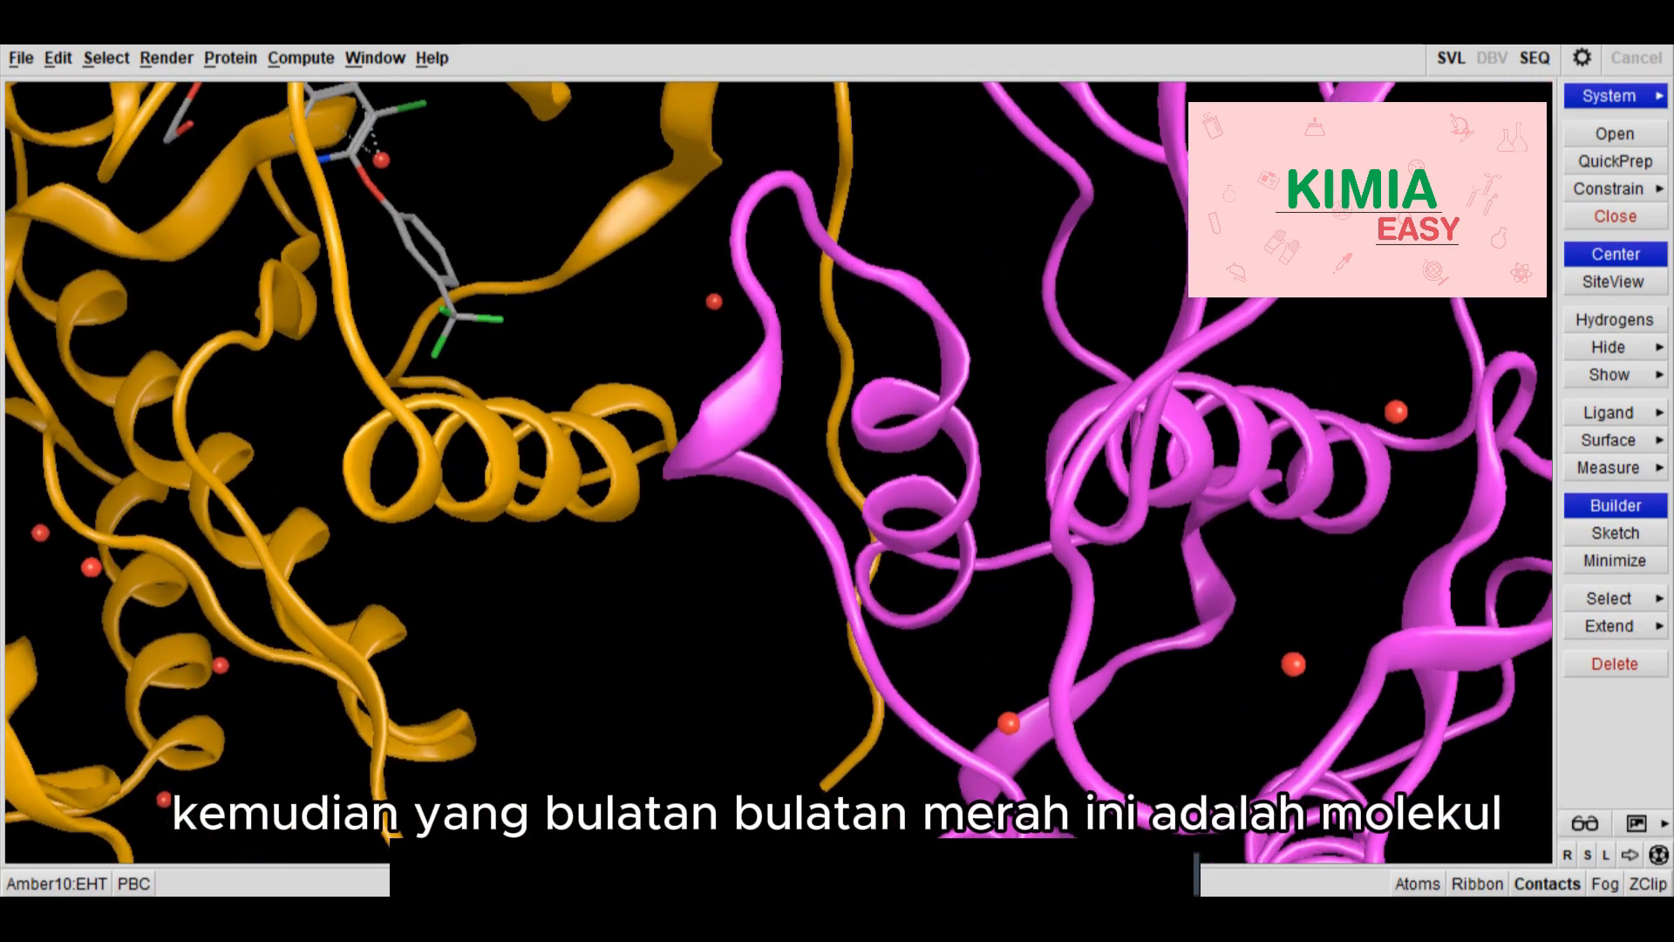
scroll(778, 473, "down", 10)
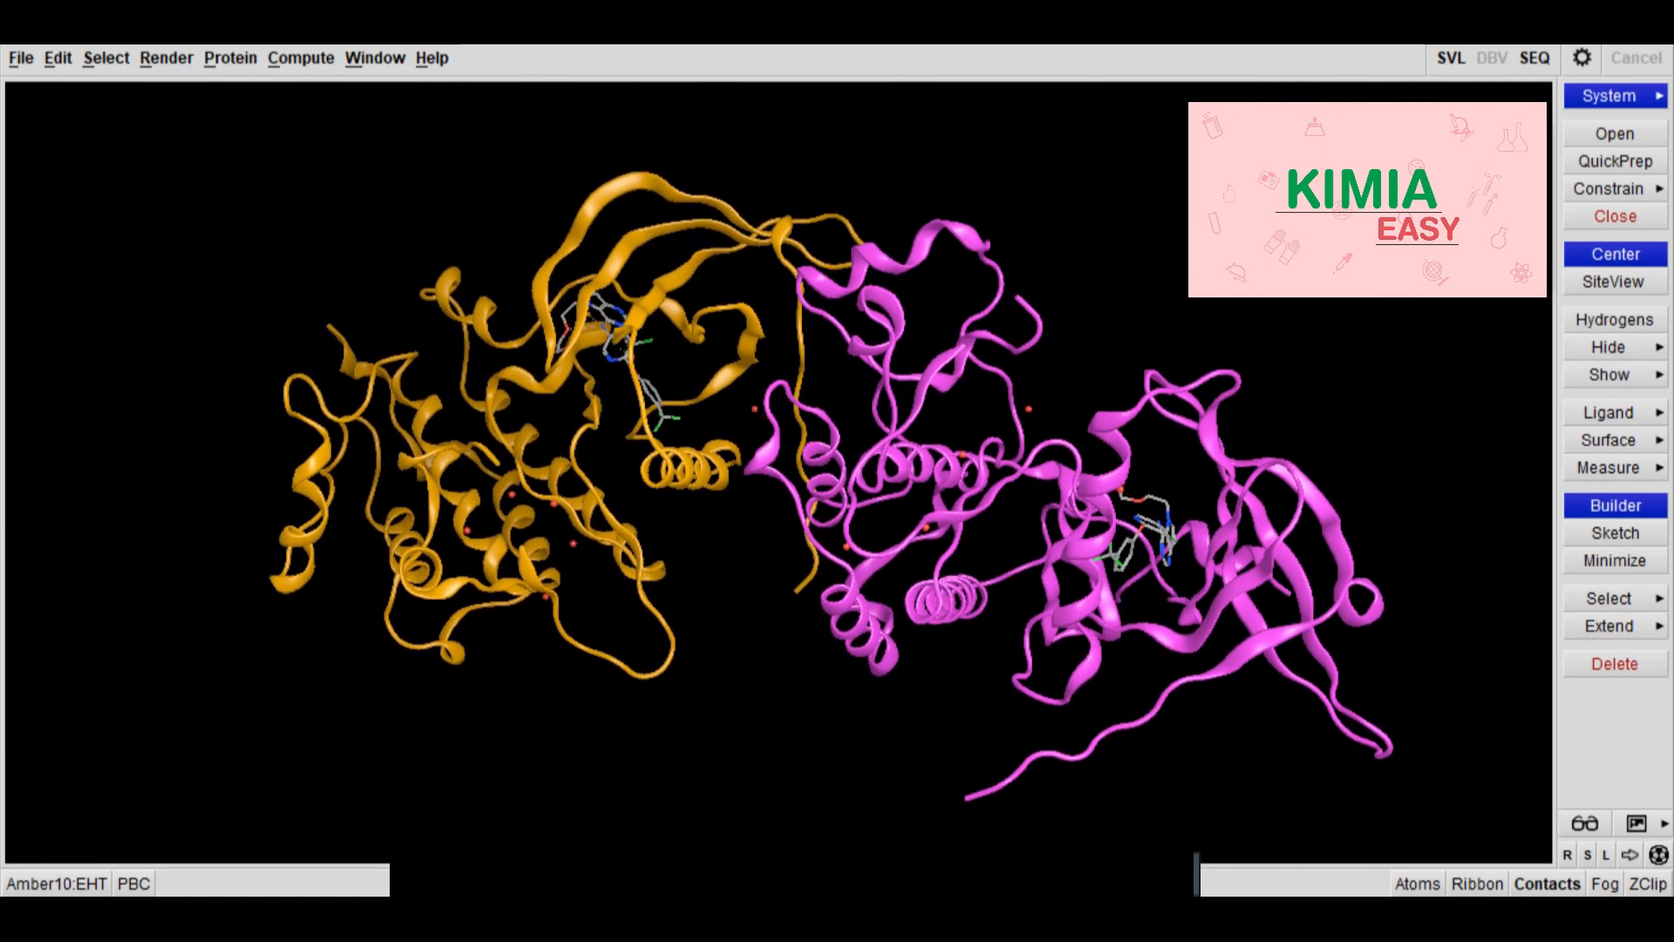
Colour the protein ribbon by secondary structure and inspect it from another angle.
left_click(1477, 883)
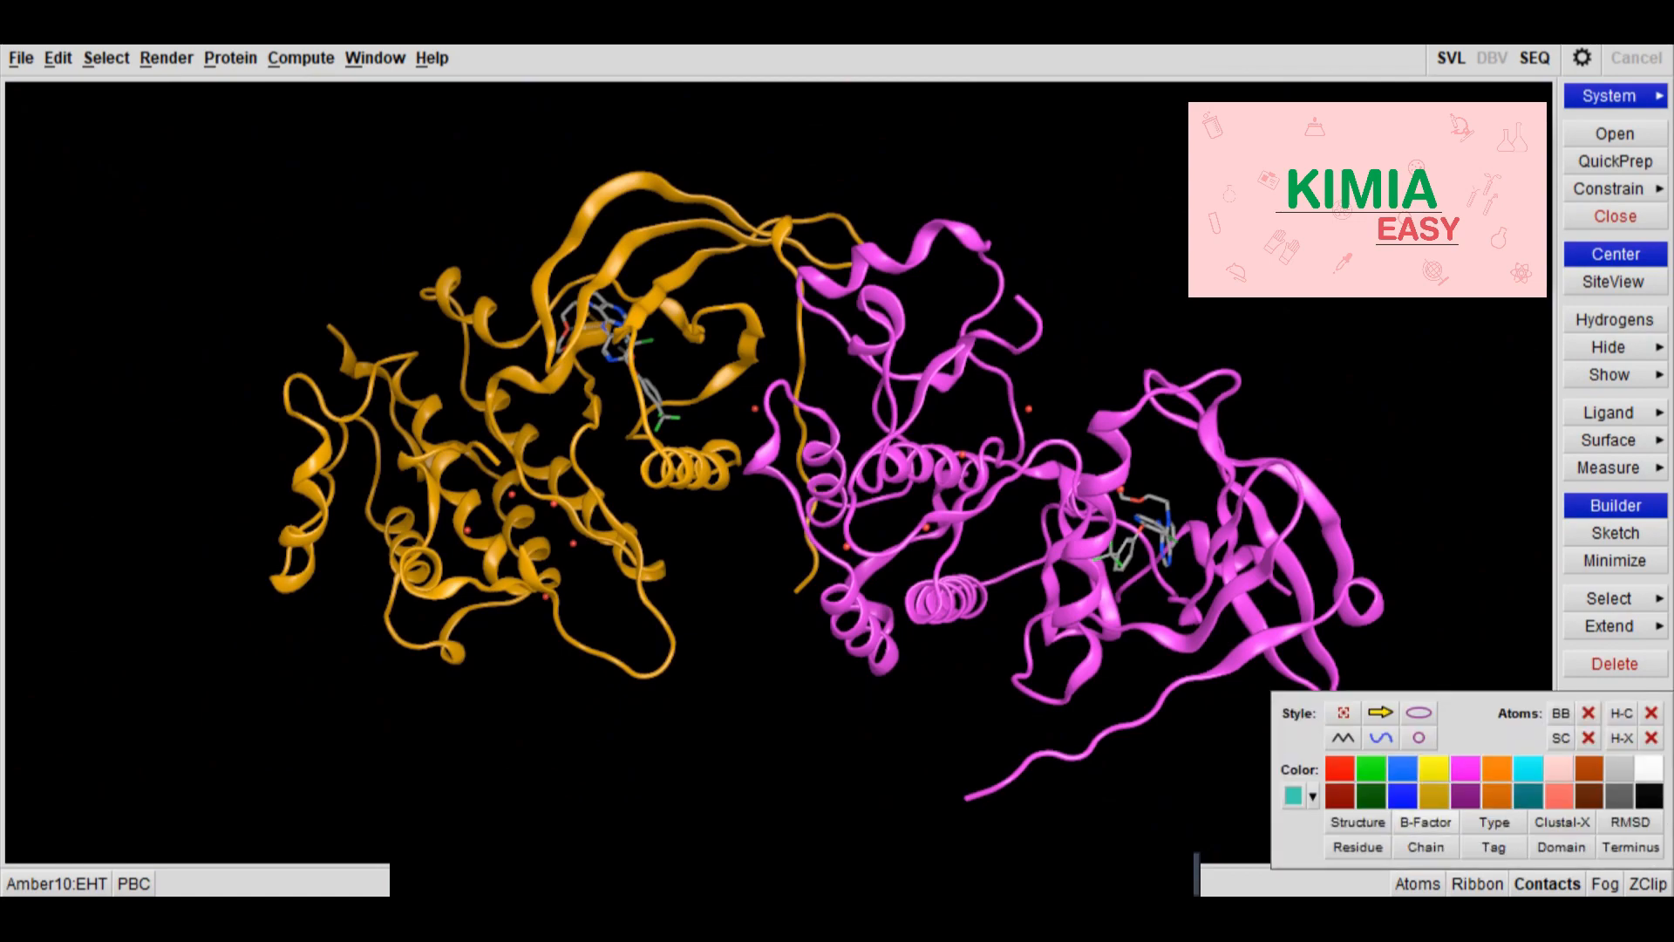
left_click(1357, 821)
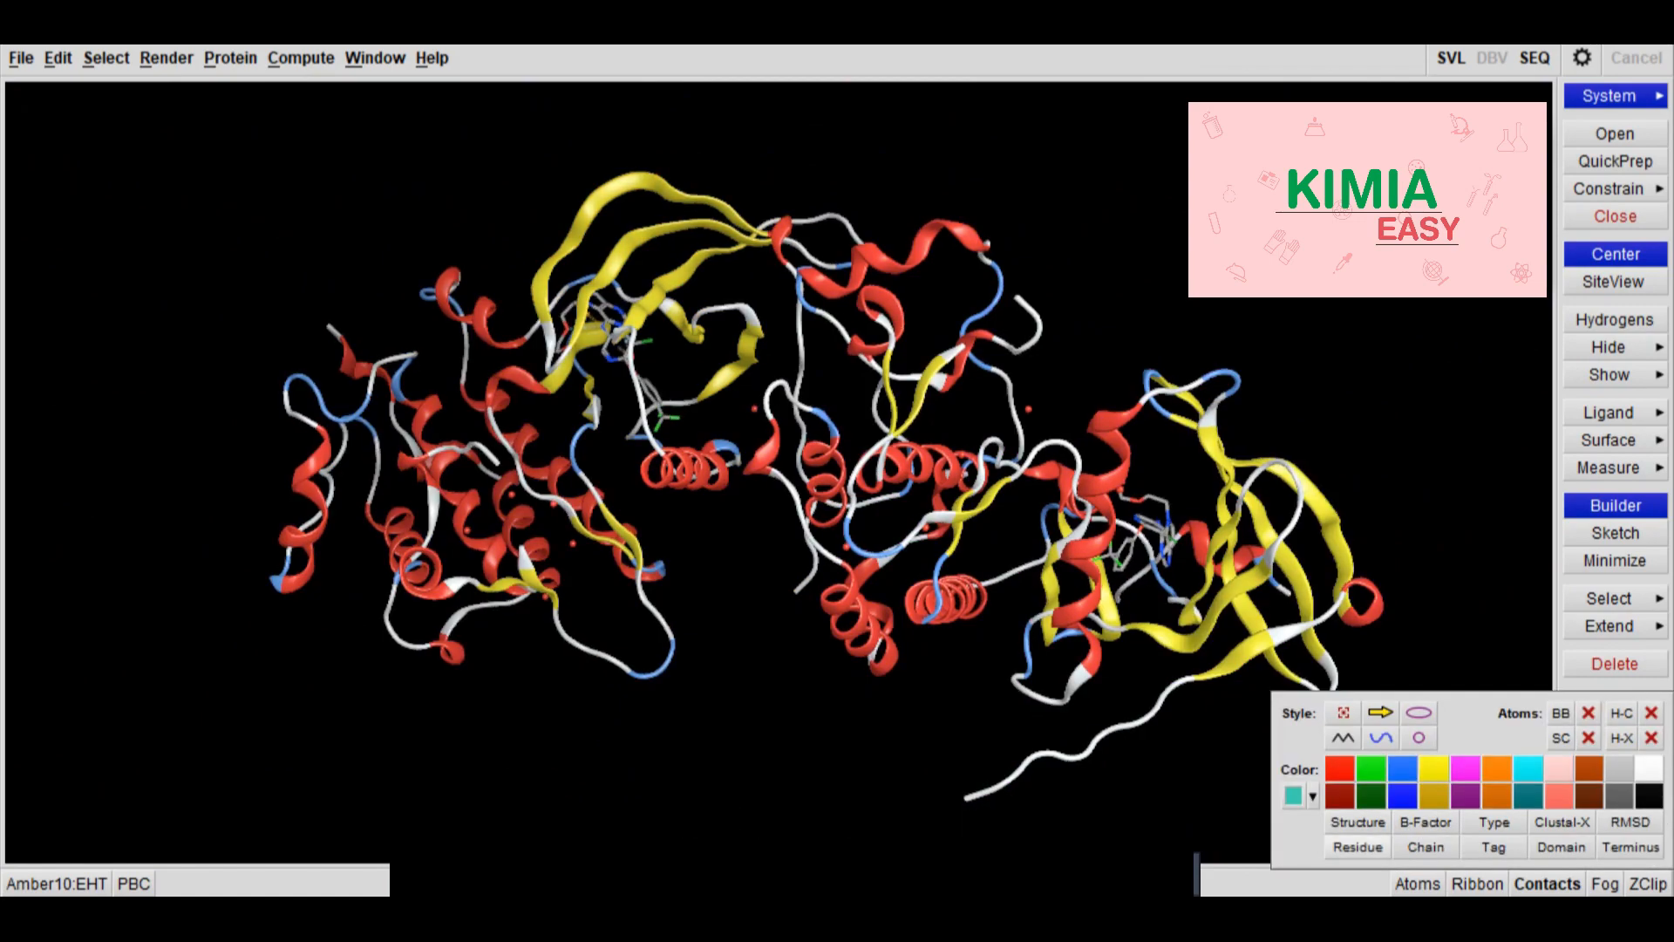
left_click(1518, 882)
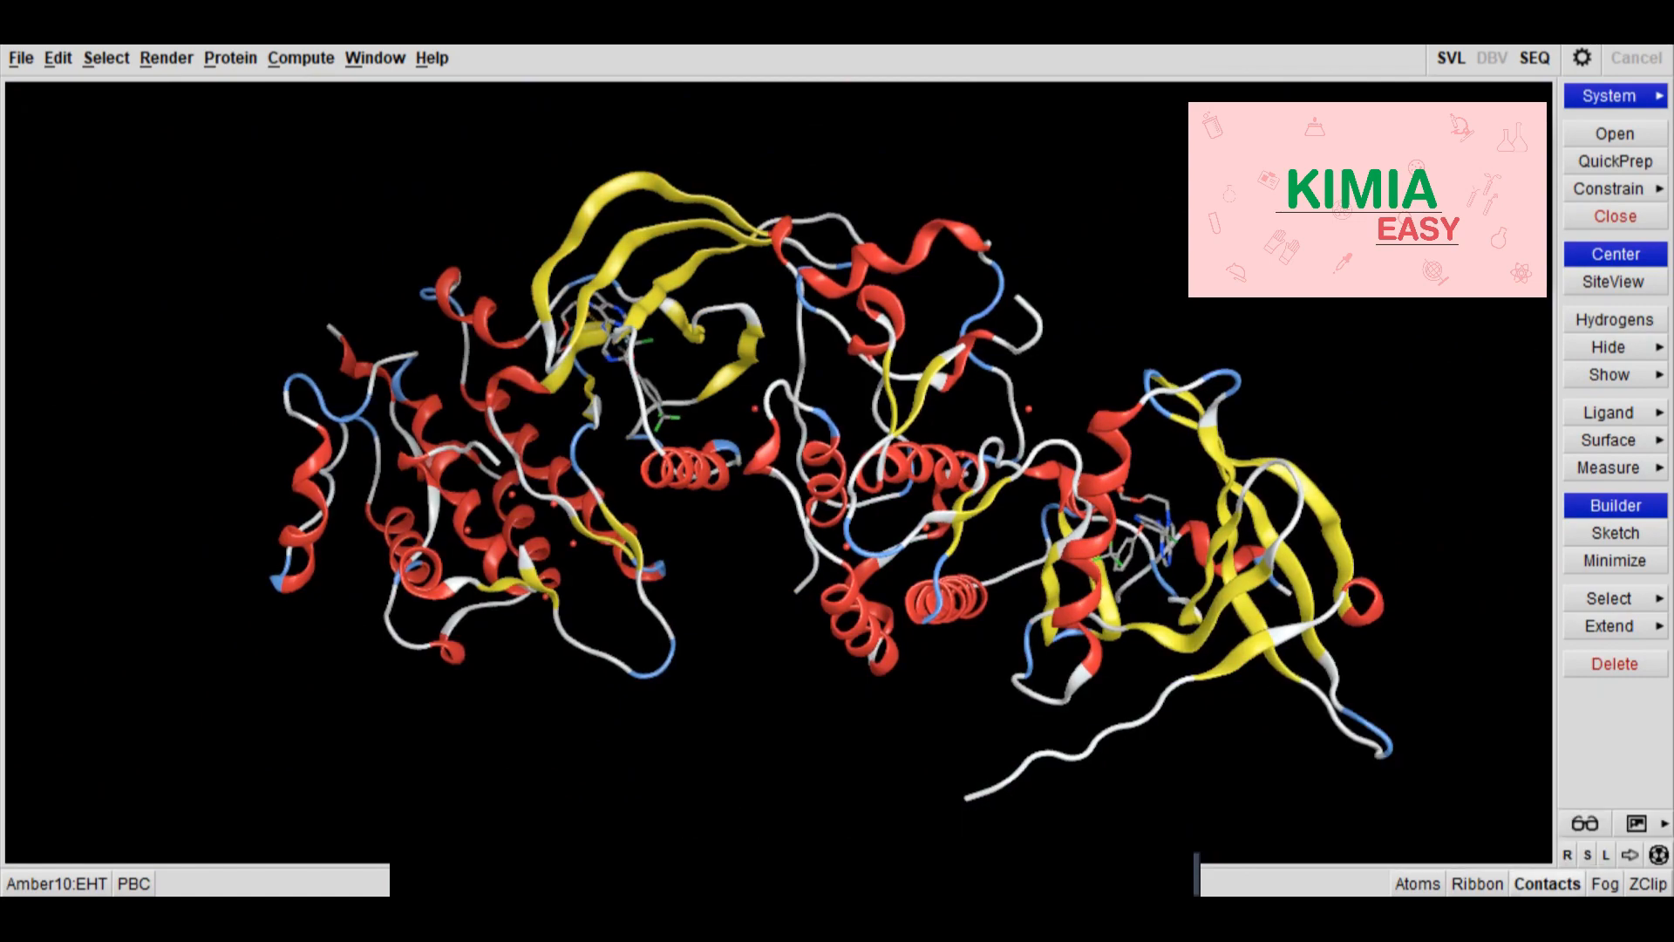
middle_click_drag(697, 505, 915, 471)
middle_click_drag(768, 471, 824, 496)
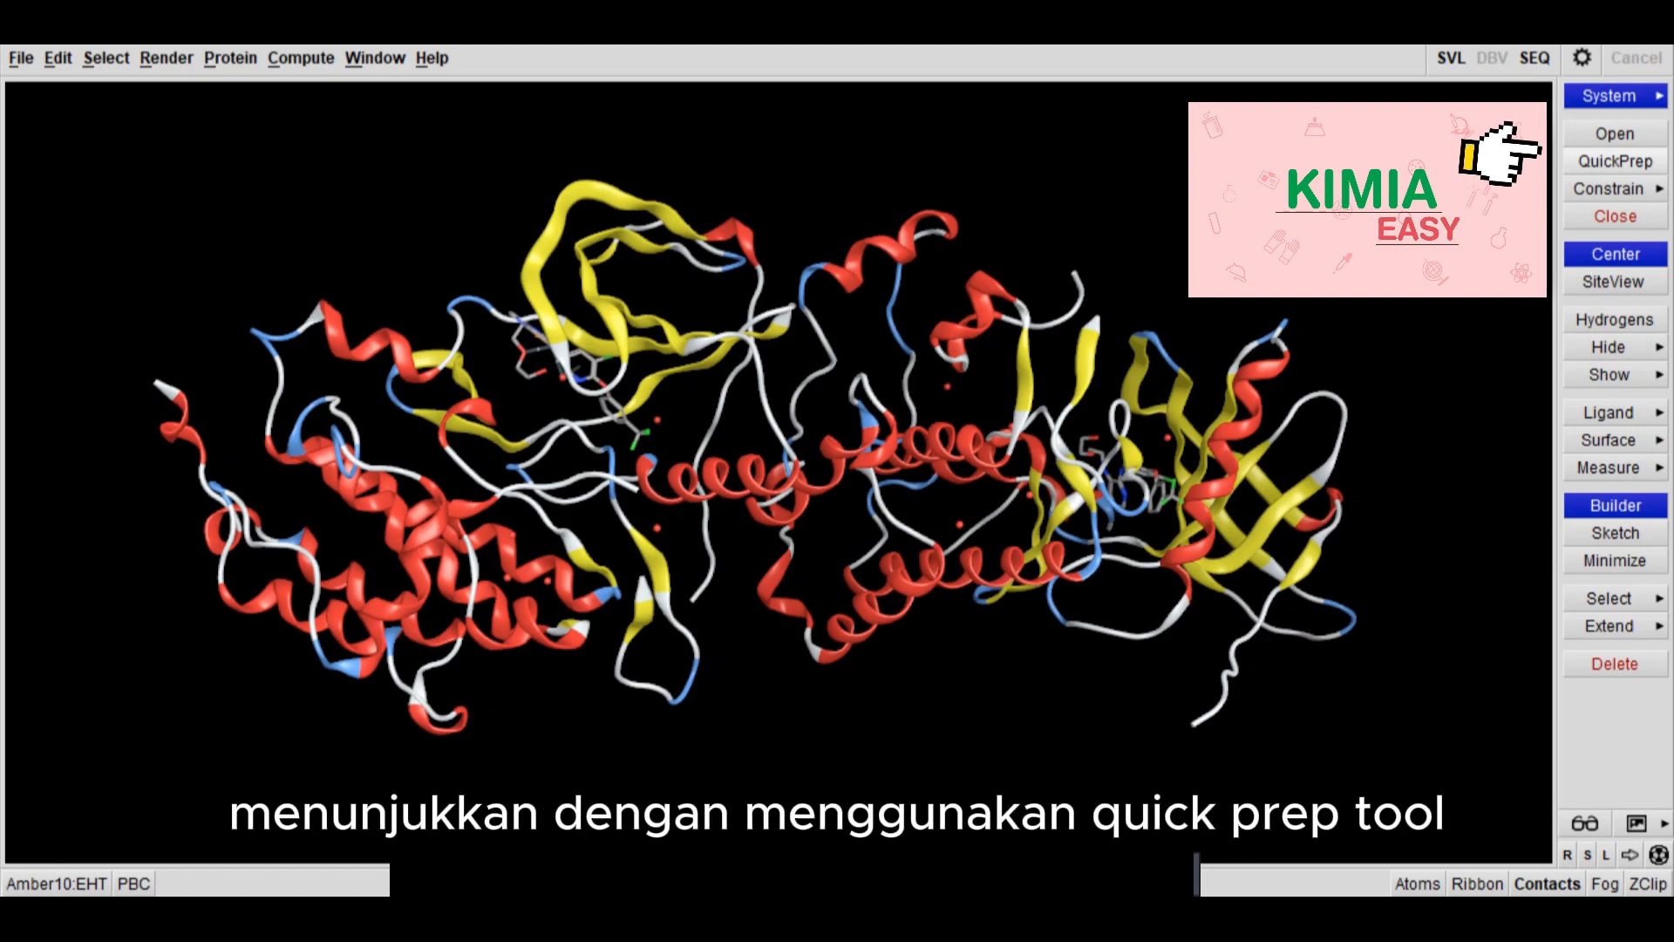
Review the QuickPrep options for preparation, water deletion, tethering, fixed atoms and refinement, and close the dialog.
left_click(1614, 161)
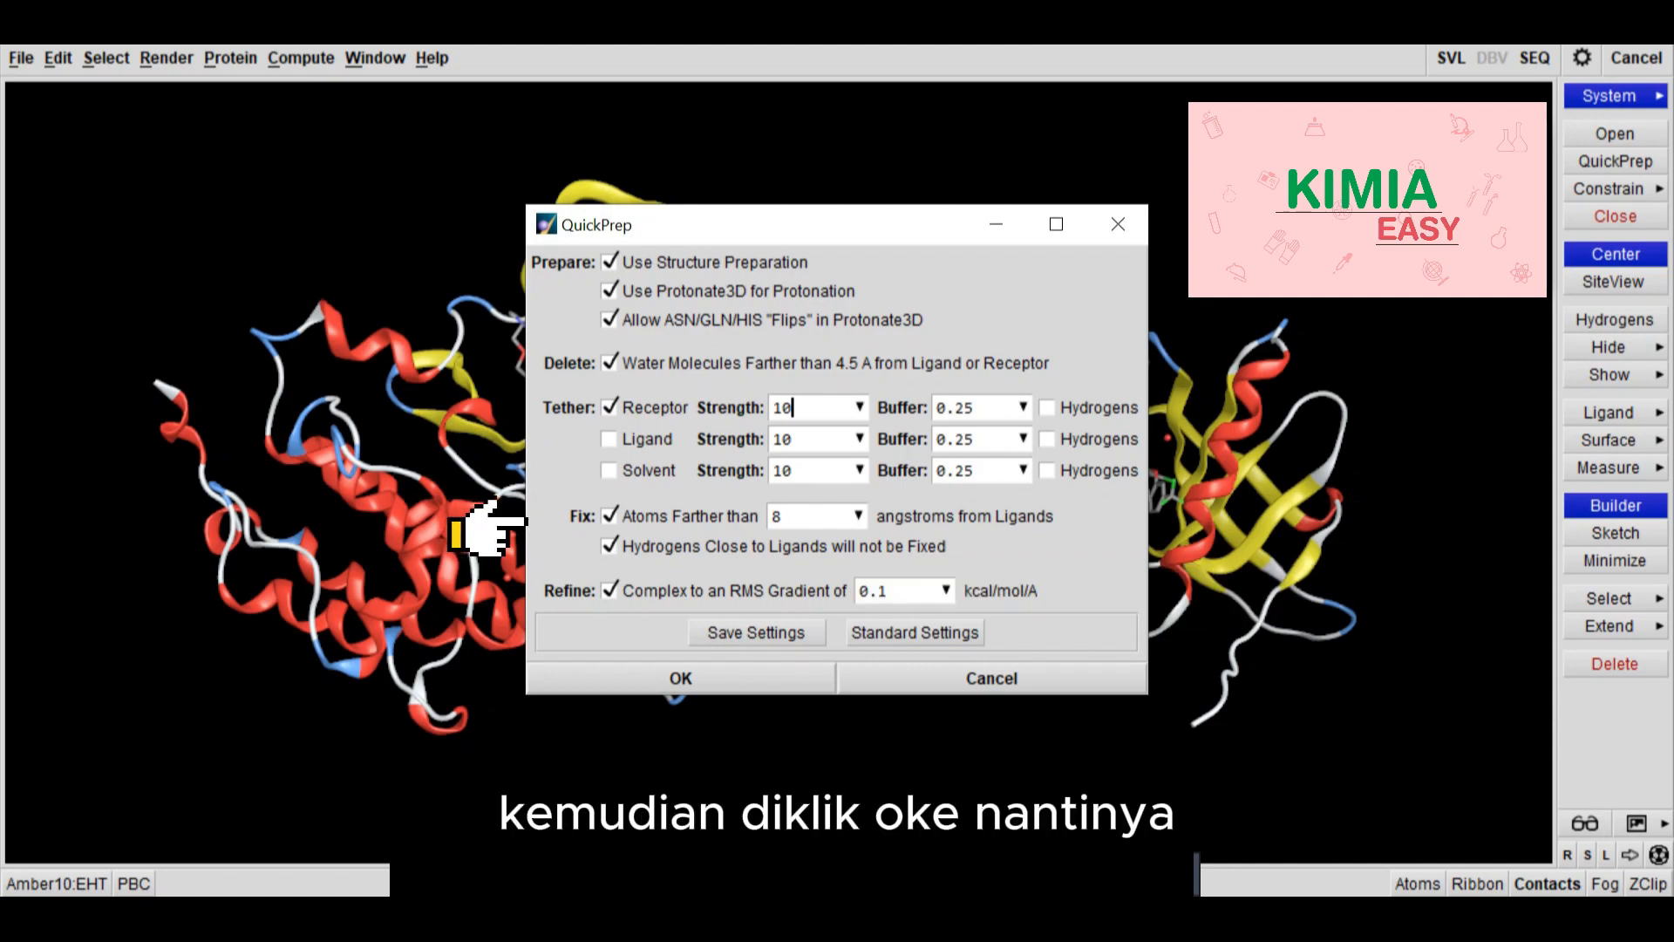
left_click(680, 679)
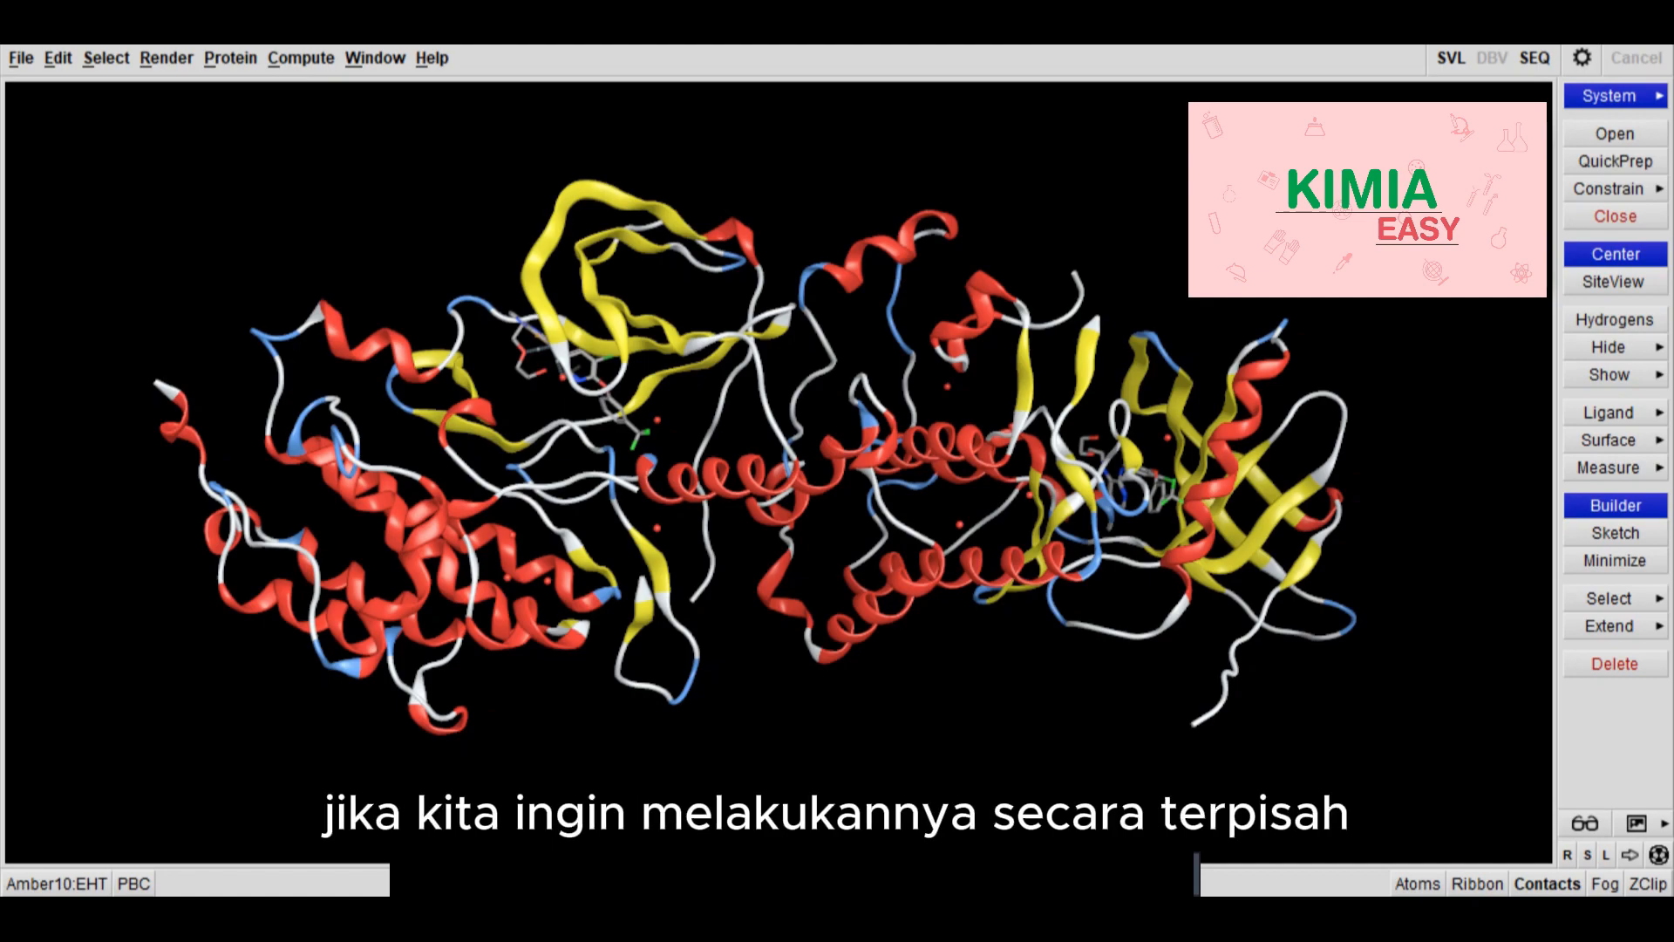
Open Structure Preparation for 3PP0, review its list of structural issues, and close it without correcting them.
left_click(301, 57)
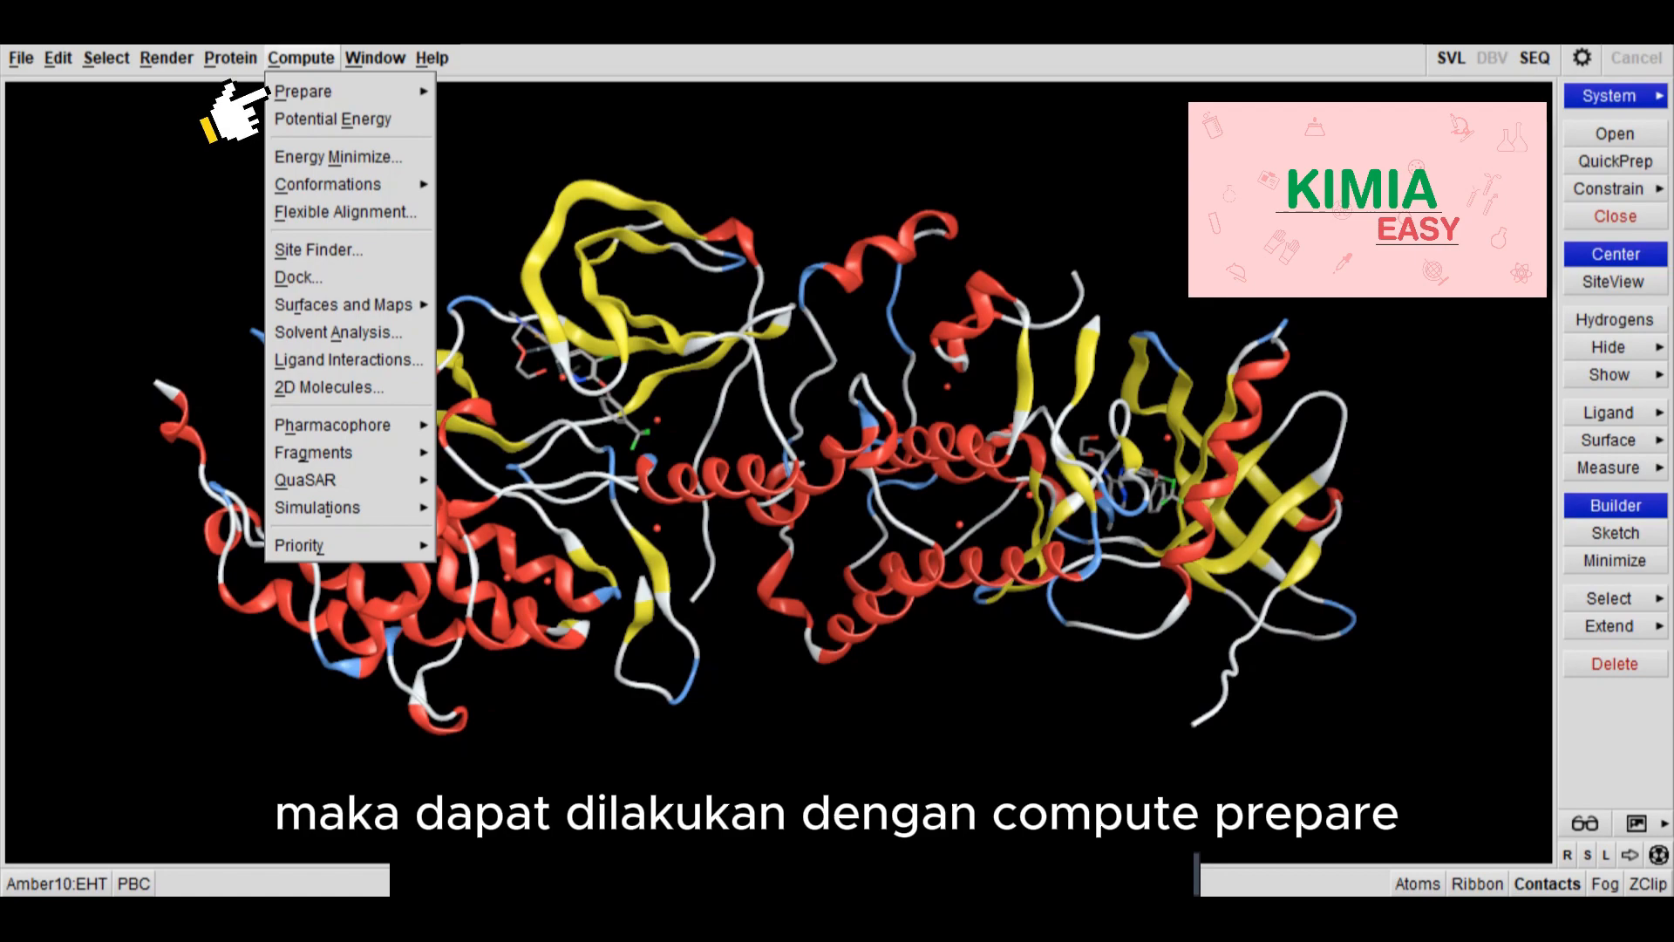
mouse_move(300, 90)
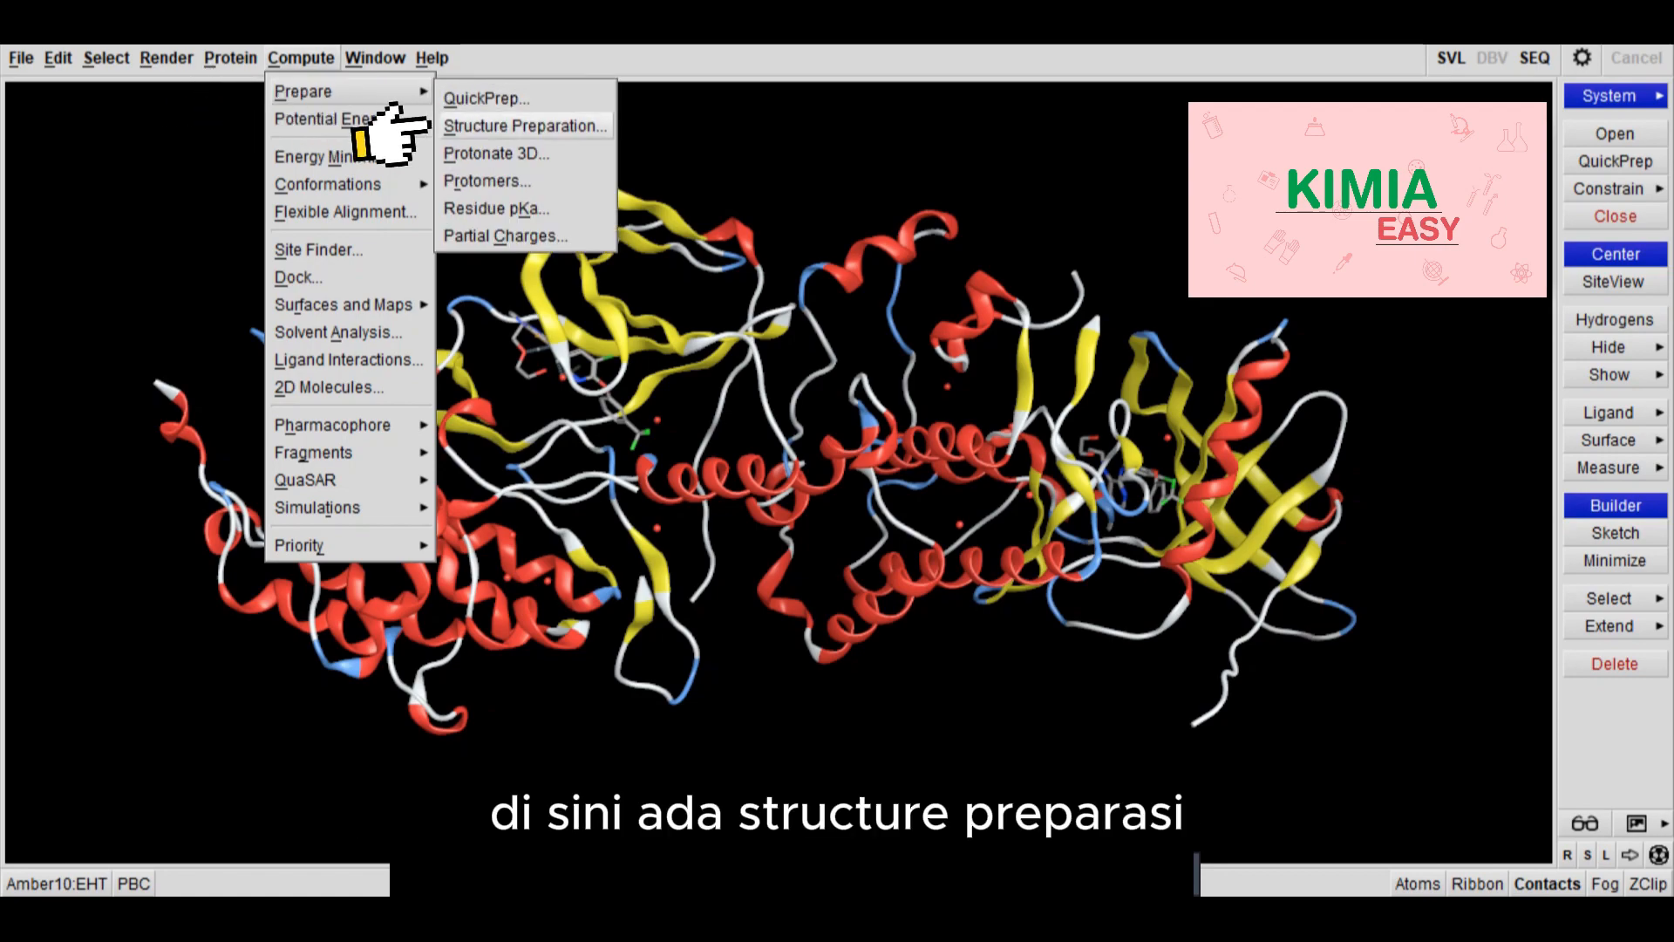
left_click(488, 126)
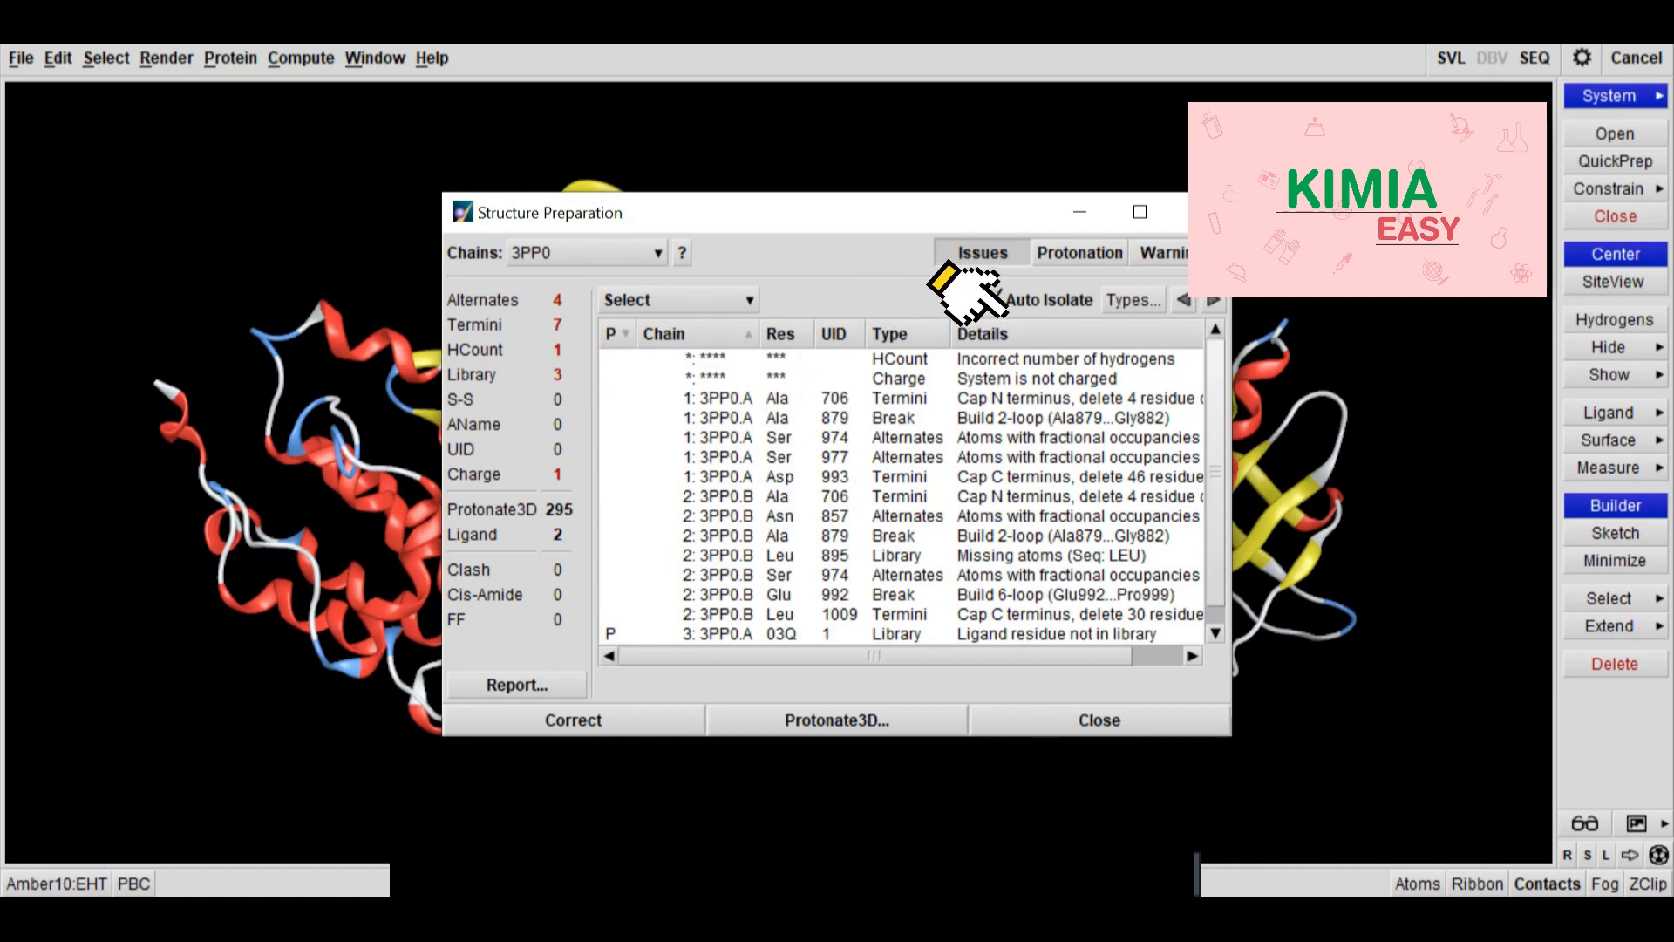
scroll(902, 495, "down", 1)
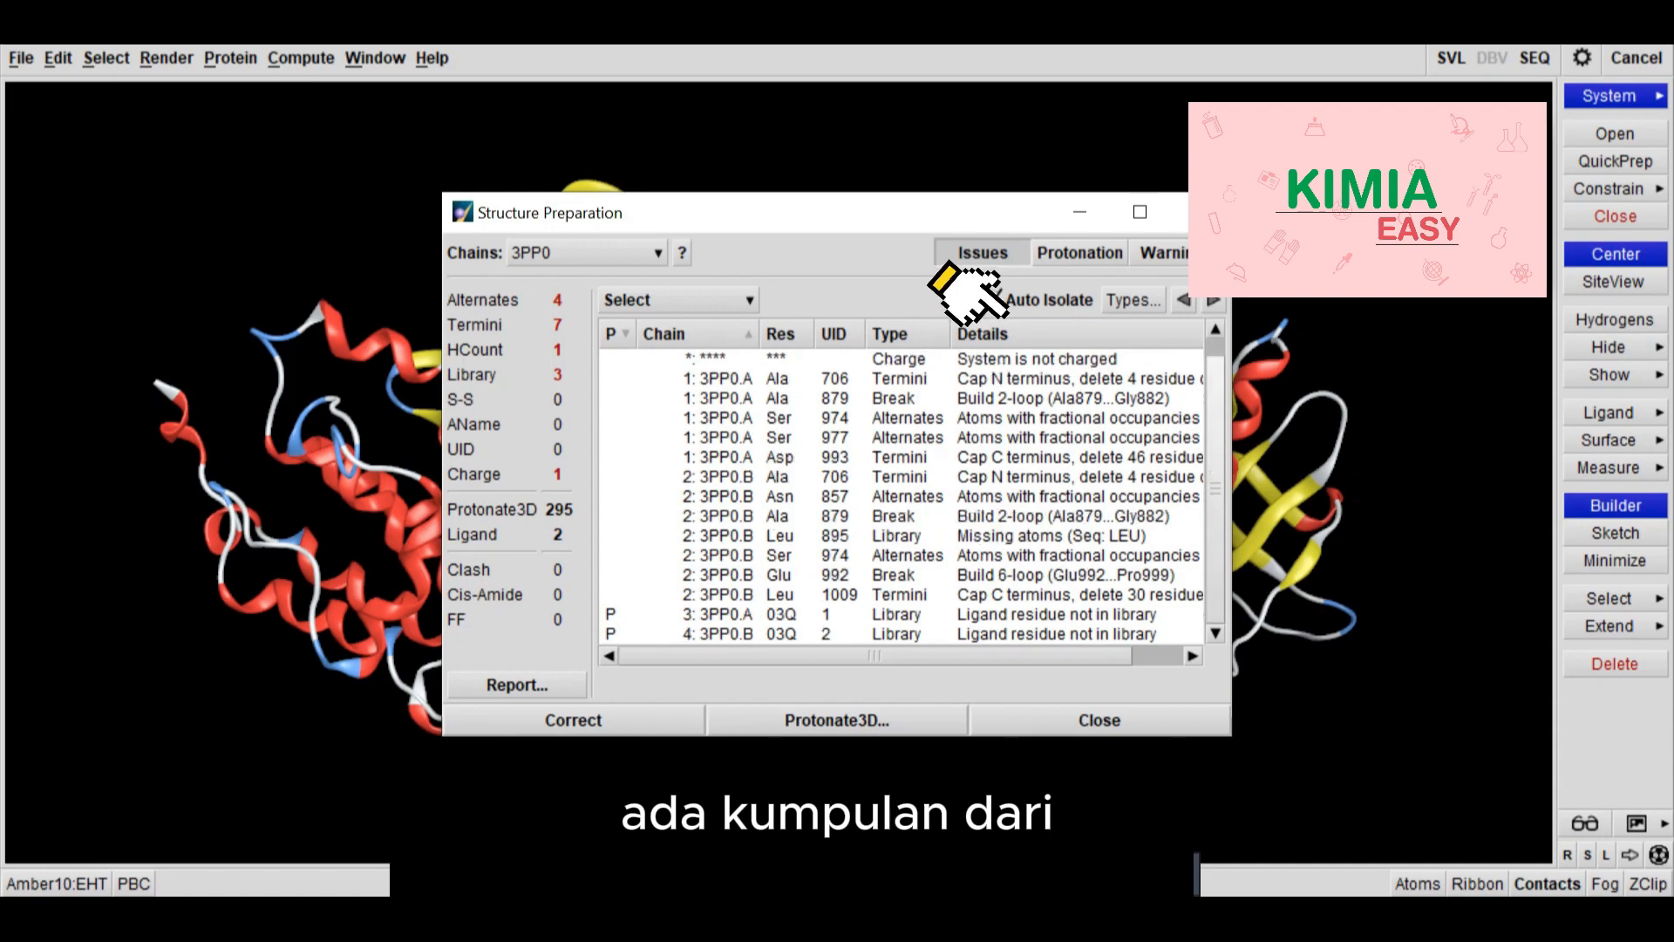
scroll(902, 495, "up", 1)
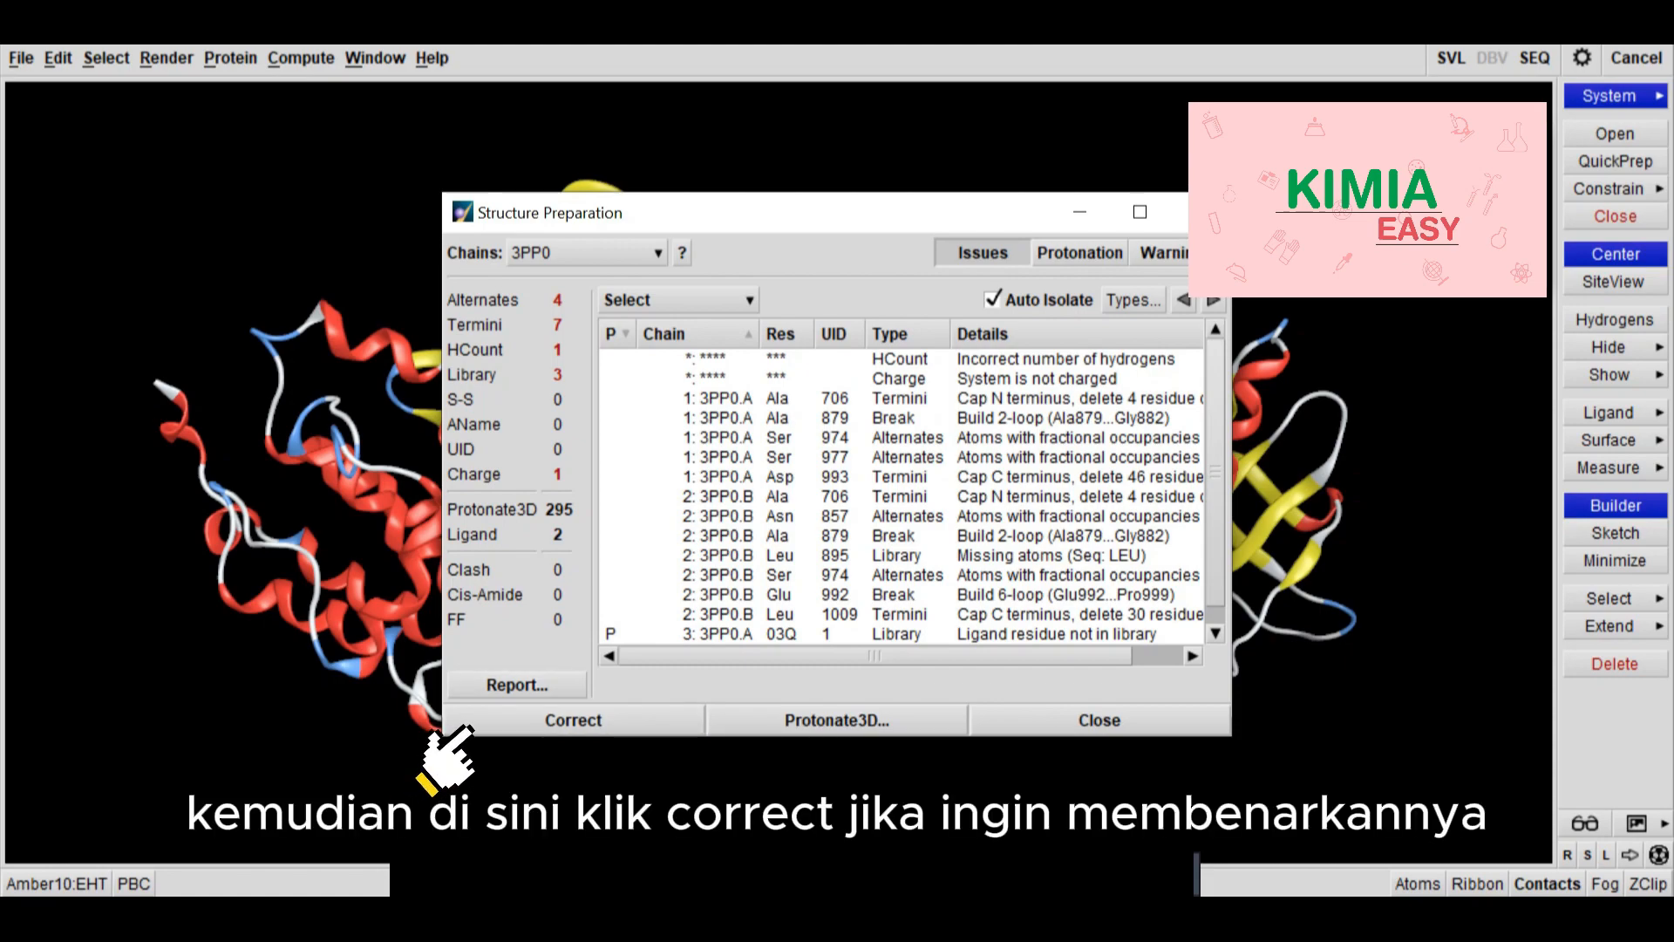
left_click(1200, 212)
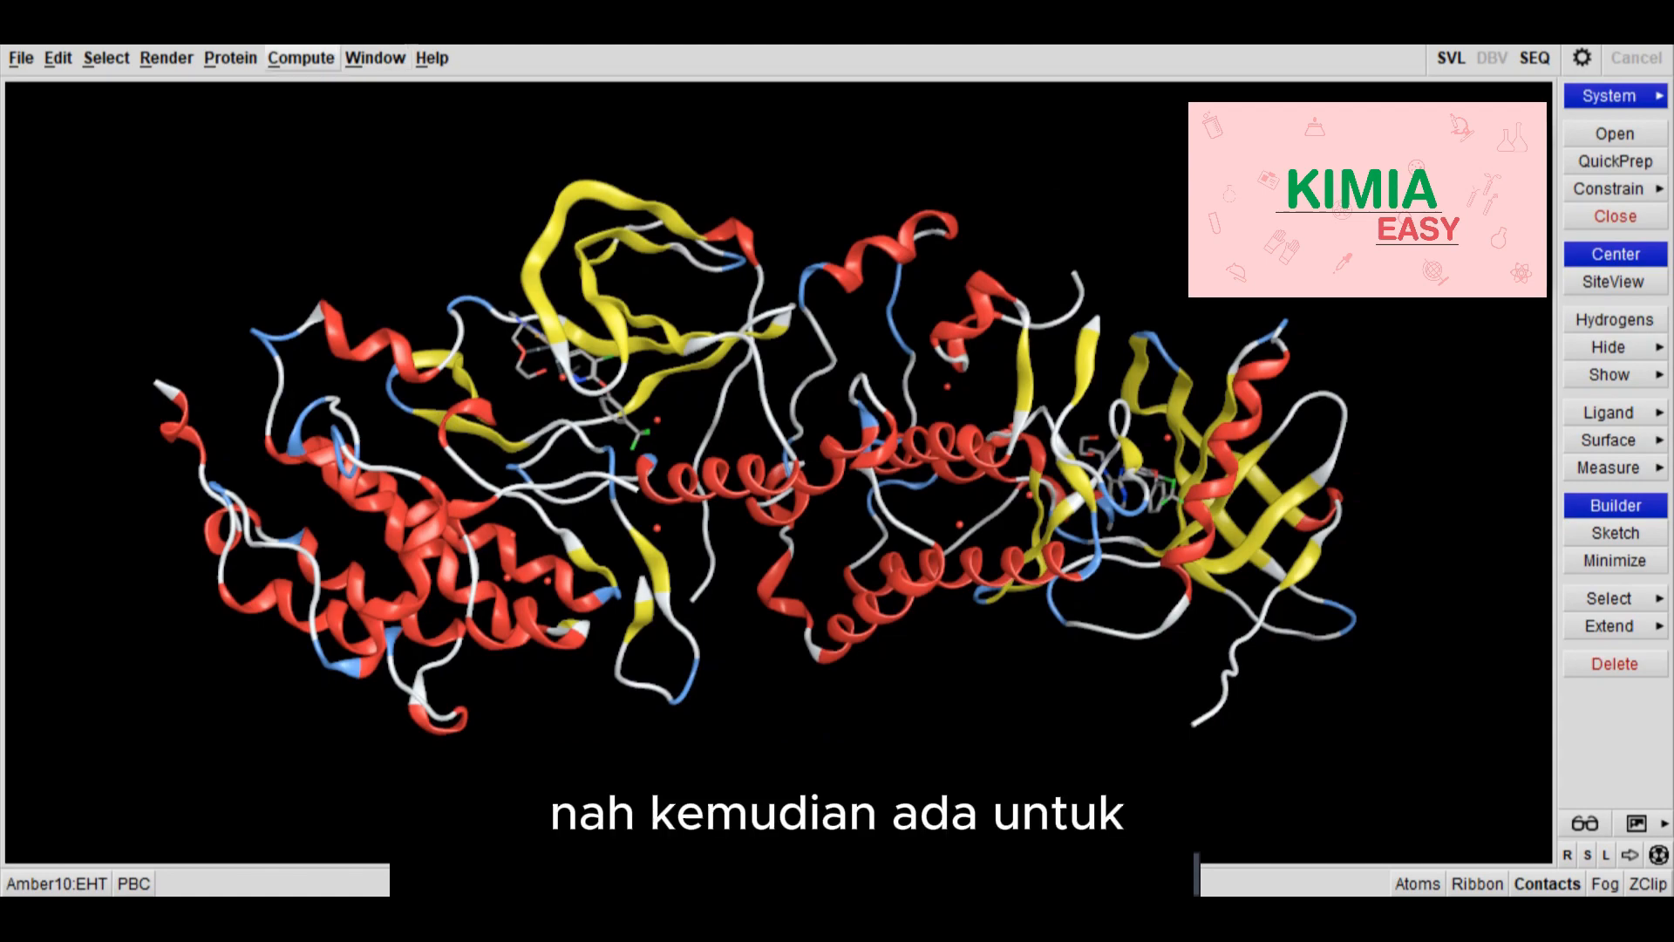
Review the Protonate 3D settings for atoms, temperature, pH, salt and electrostatics, and close the dialog without running it.
left_click(301, 58)
mouse_move(349, 92)
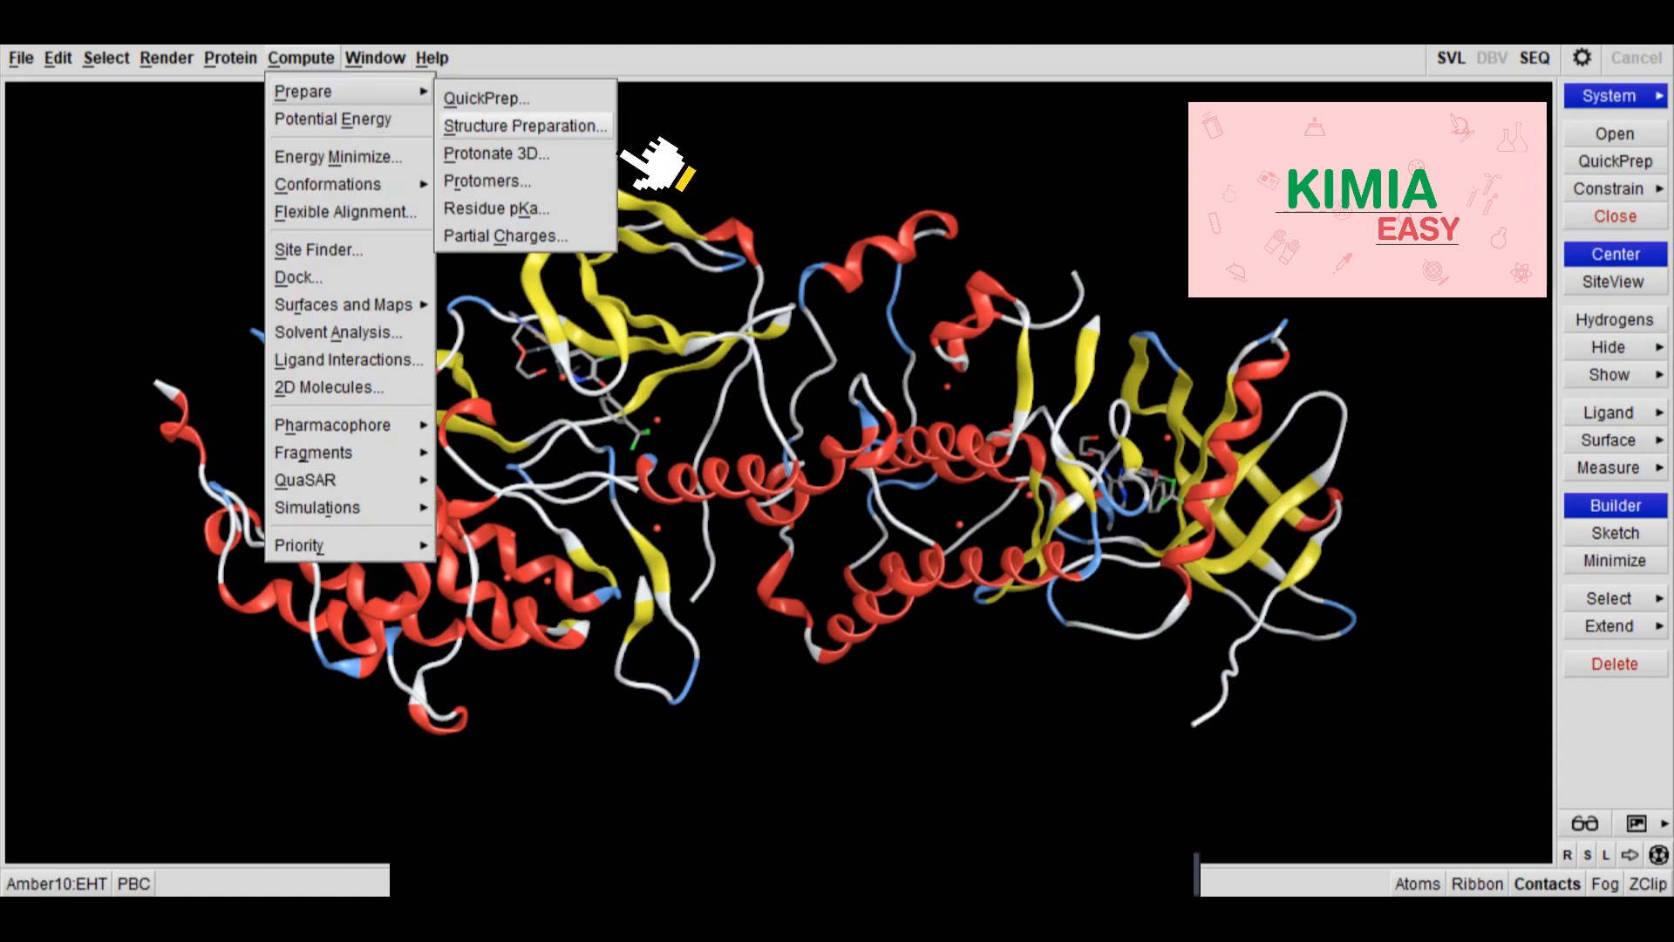
left_click(496, 154)
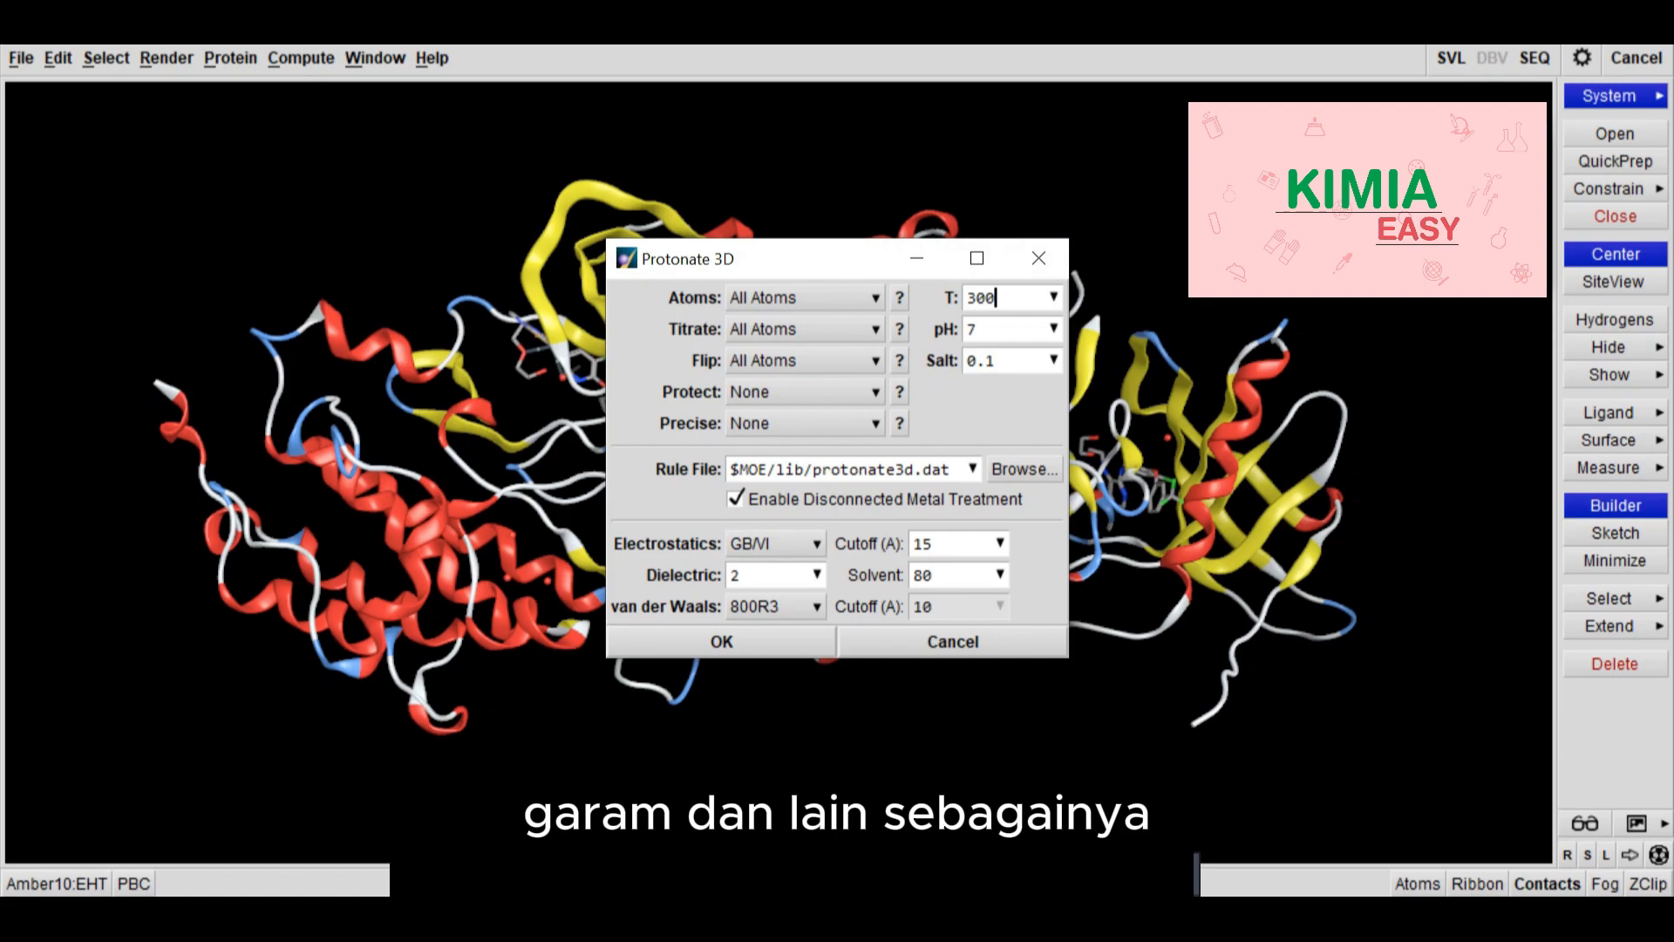
left_click(1039, 258)
Review the Partial Charges methods, keep Current Forcefield for all atoms, and close the dialog without applying charges.
left_click(300, 59)
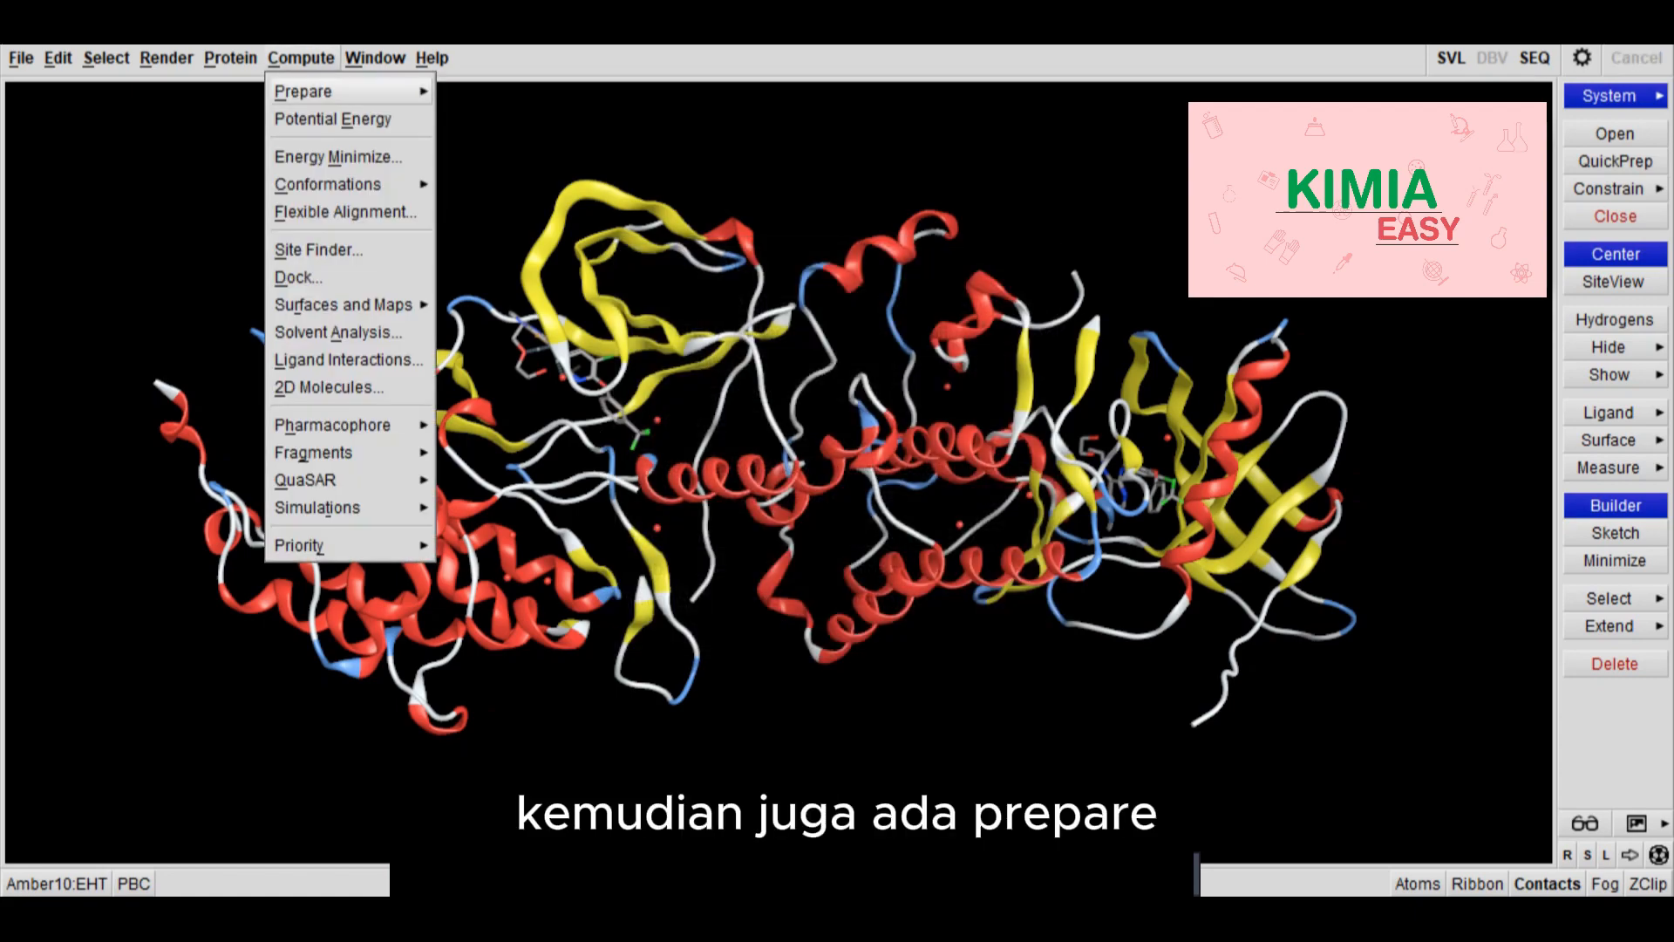
mouse_move(304, 91)
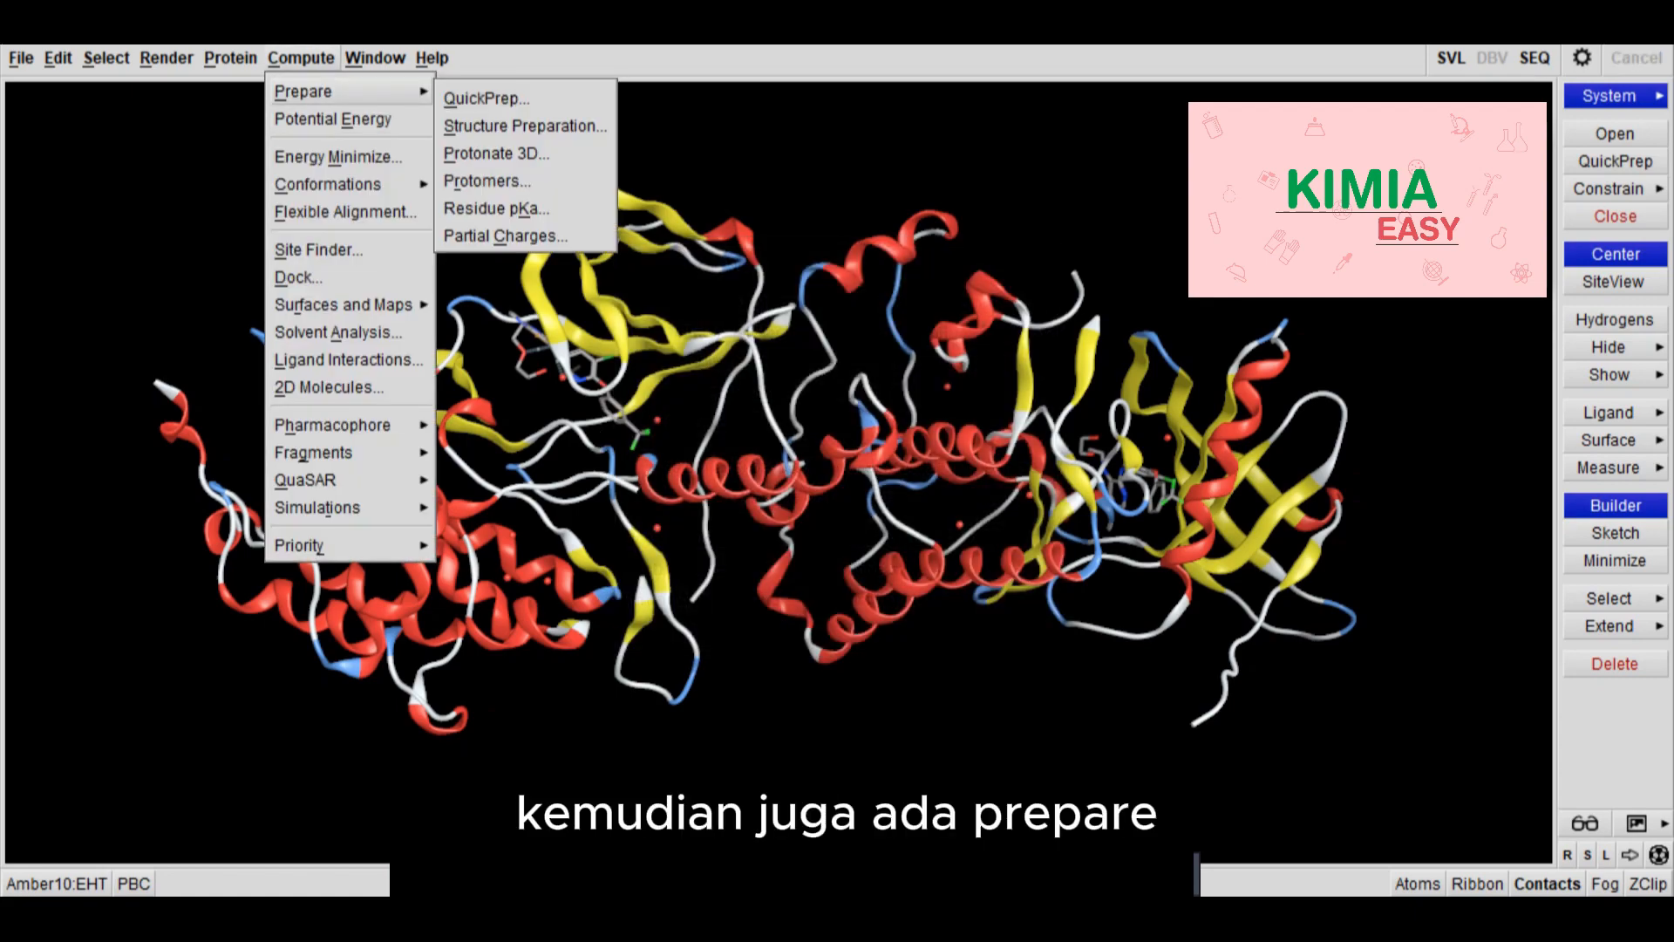
left_click(601, 237)
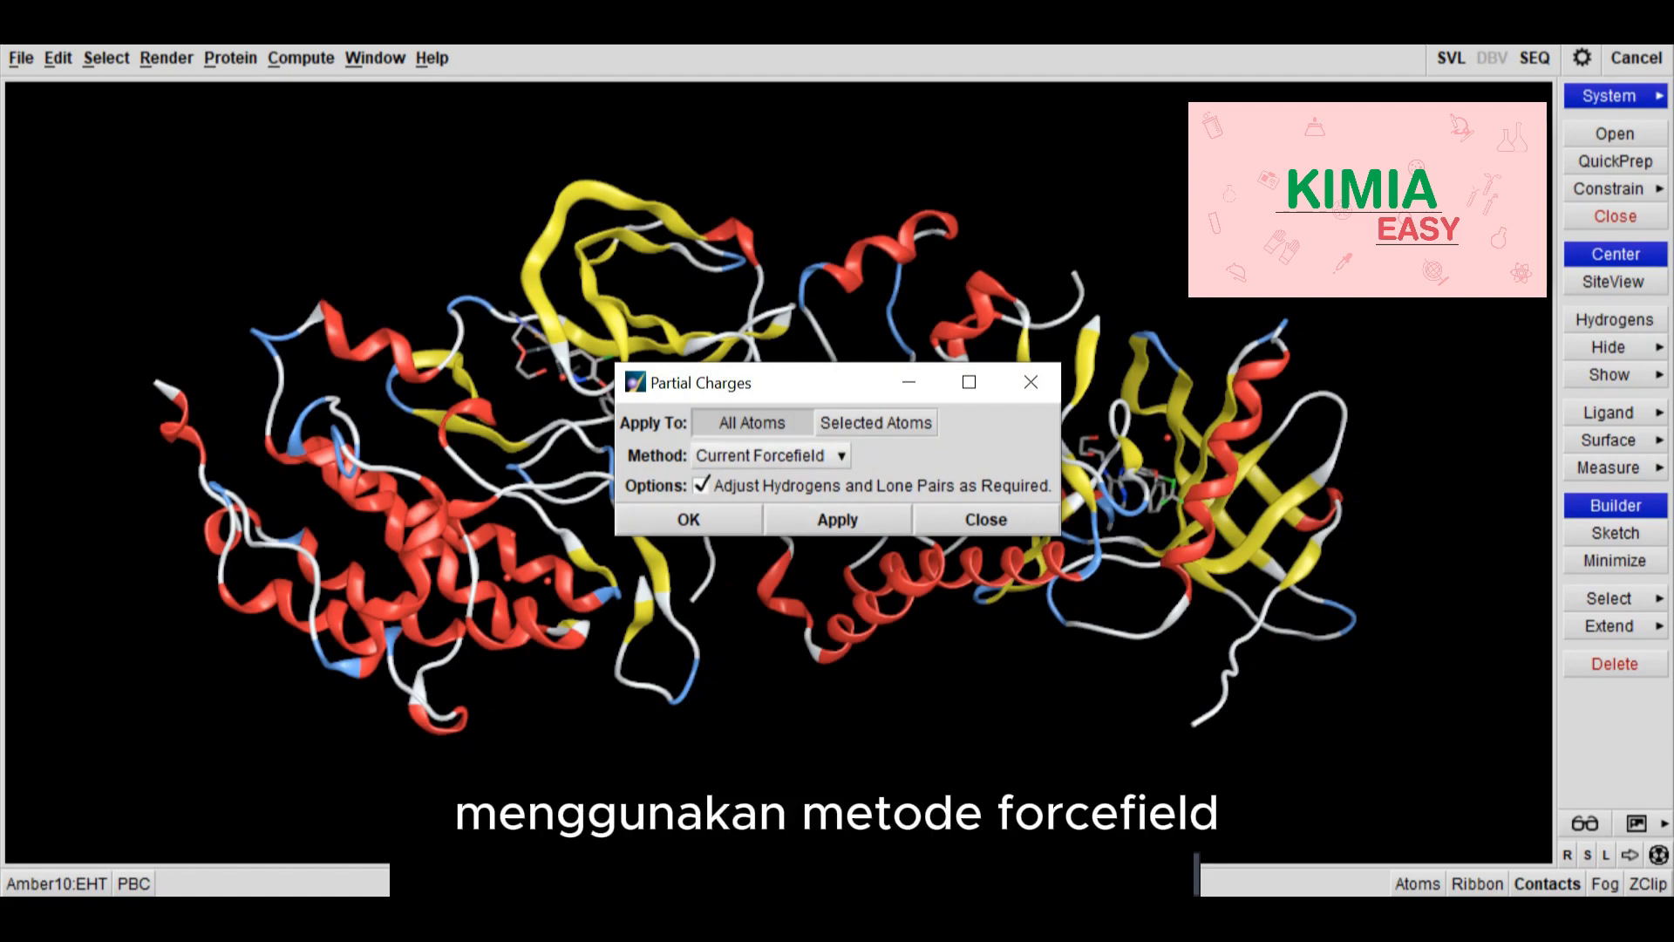
left_click(771, 456)
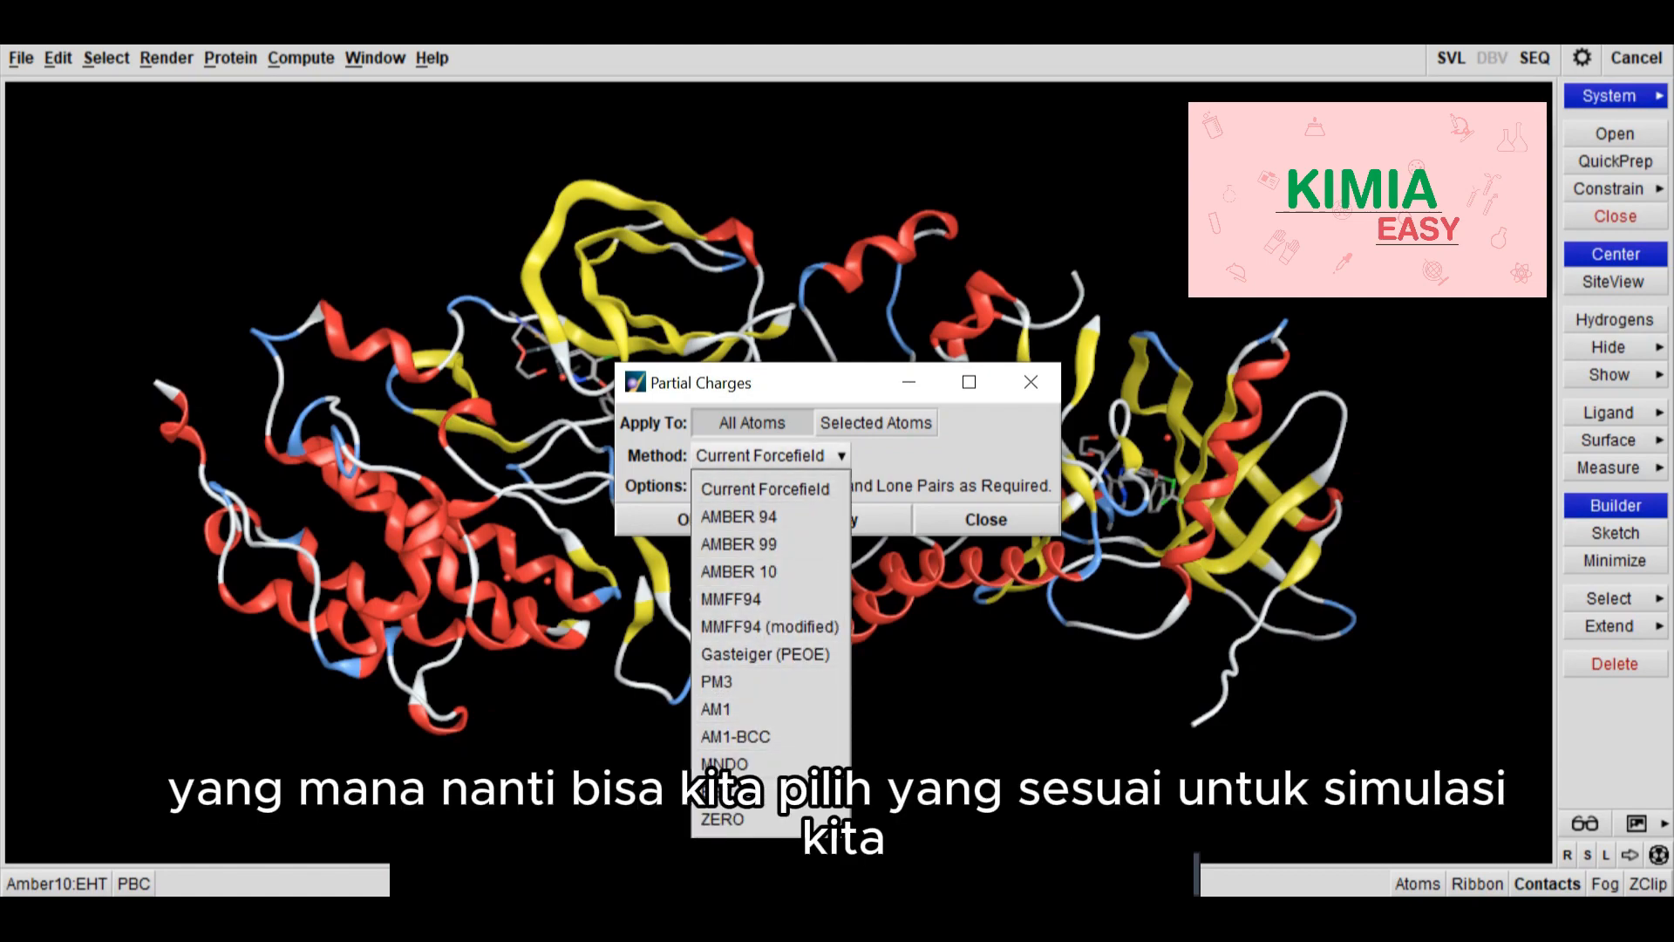
left_click(765, 488)
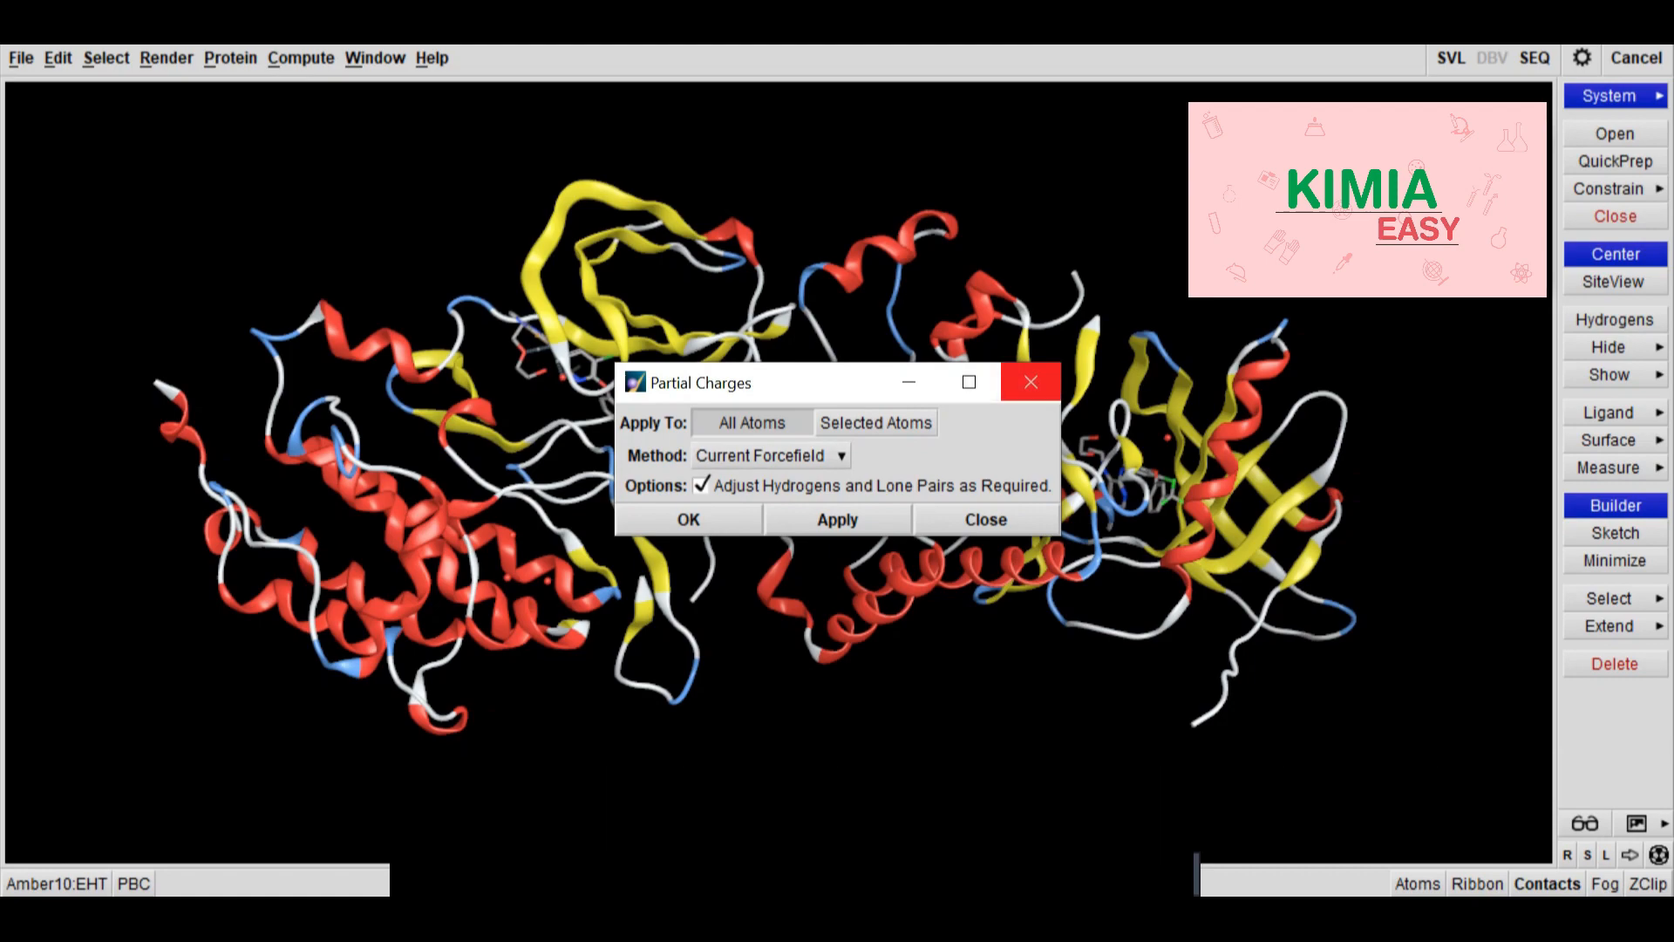
left_click(1030, 382)
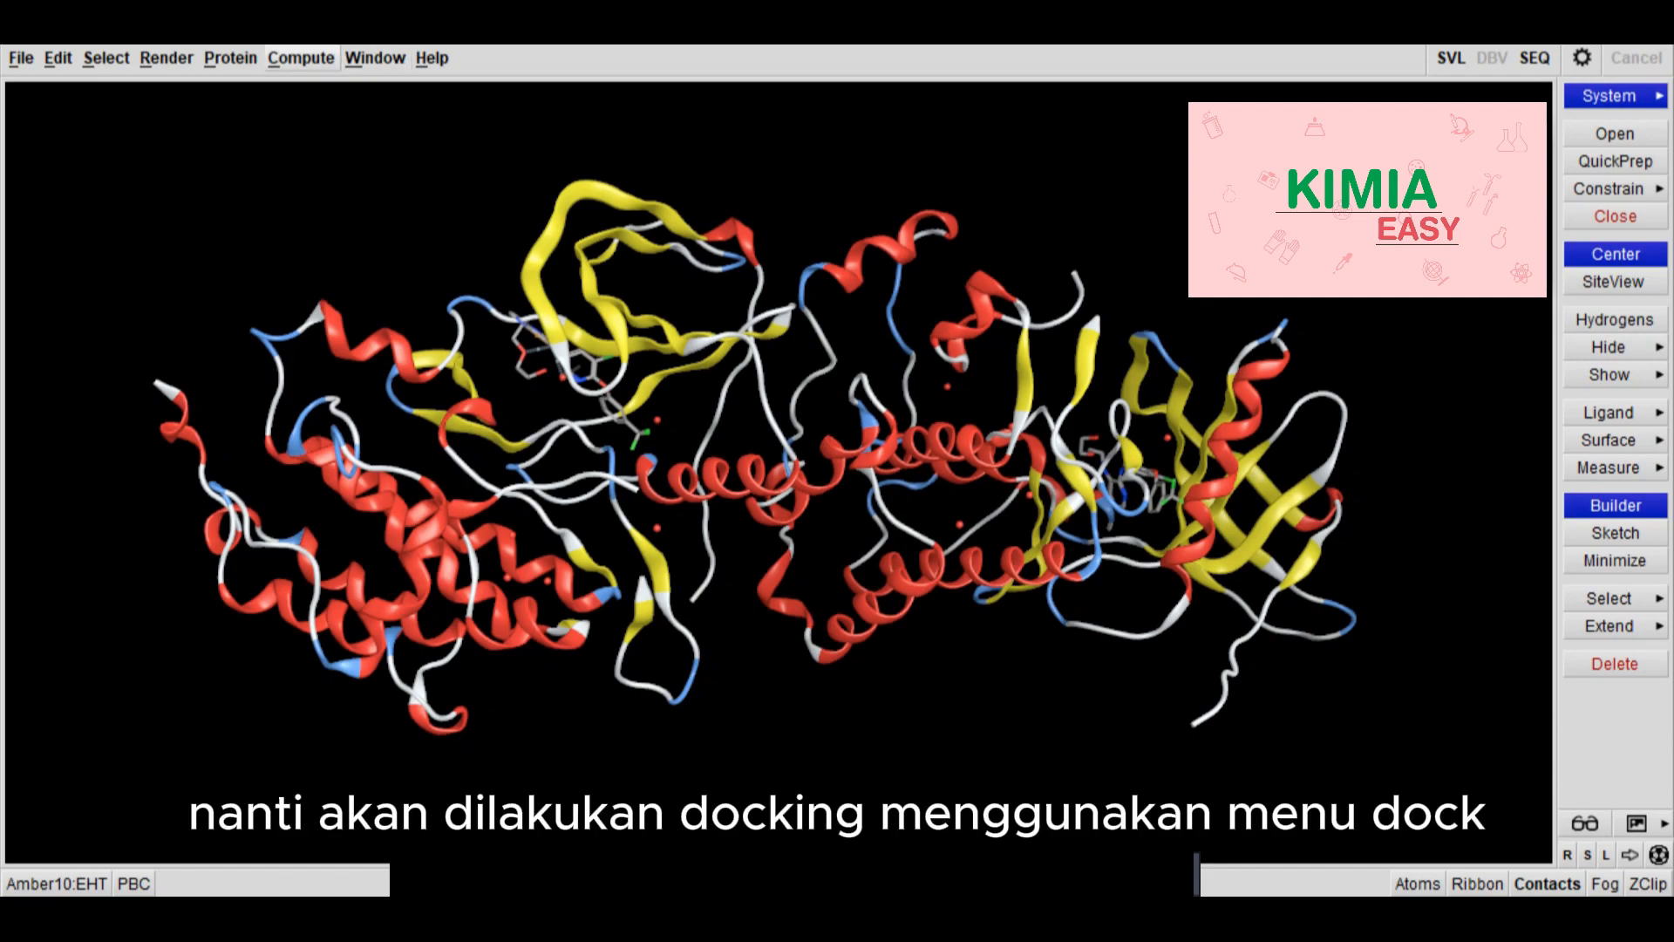
left_click(301, 59)
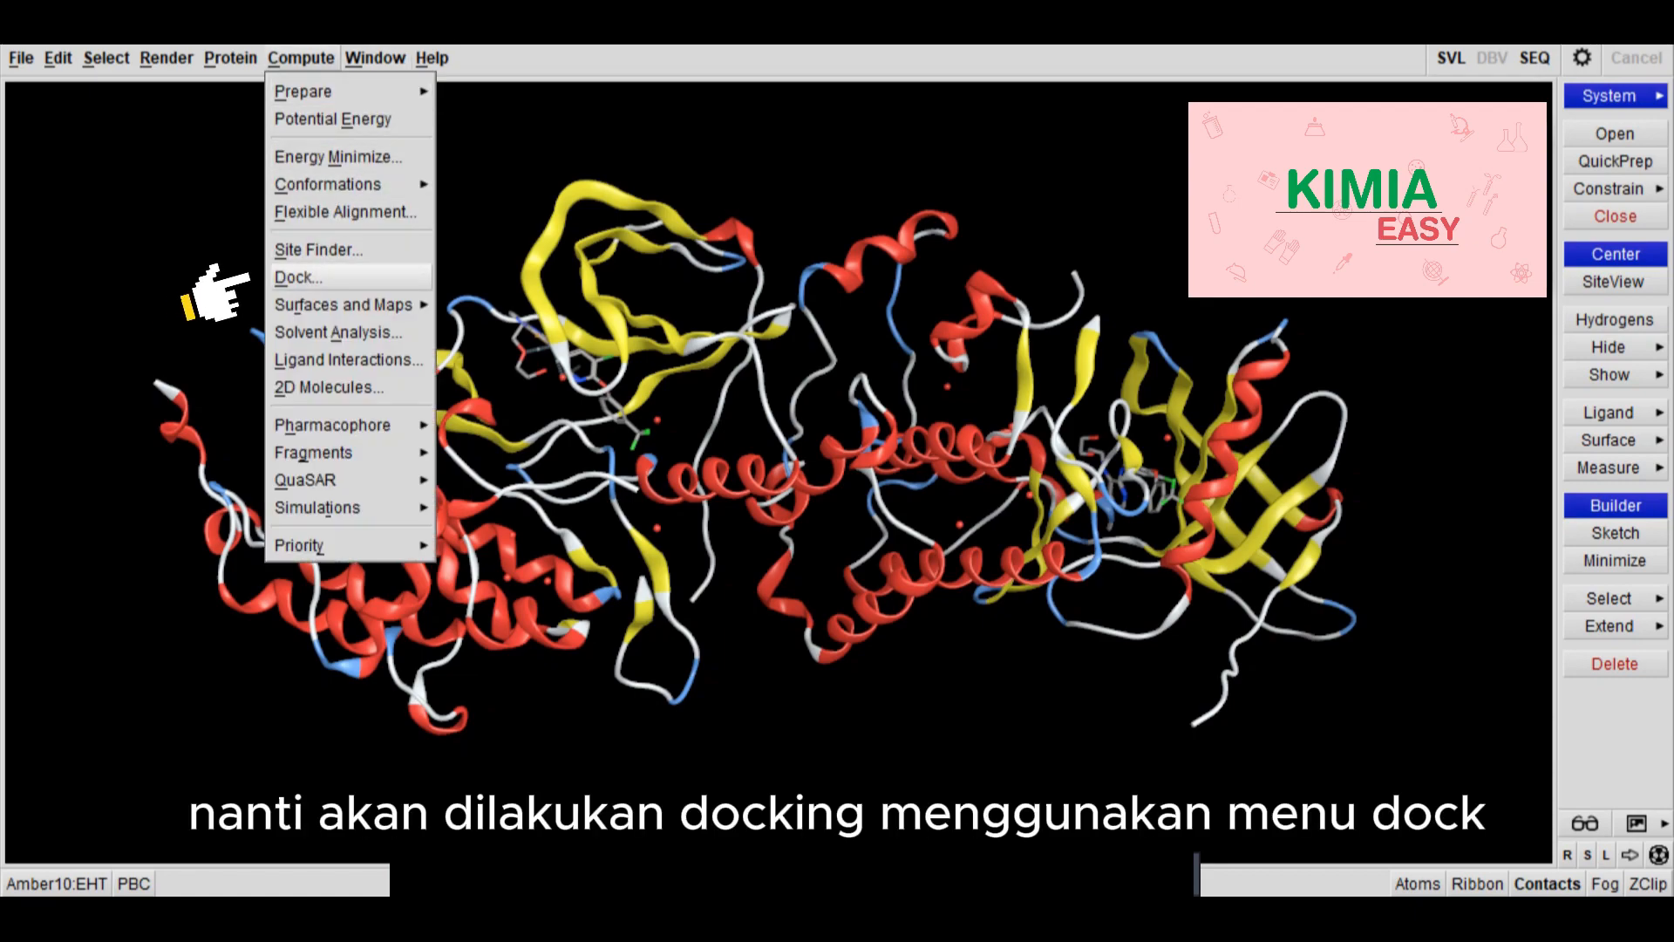
left_click(301, 276)
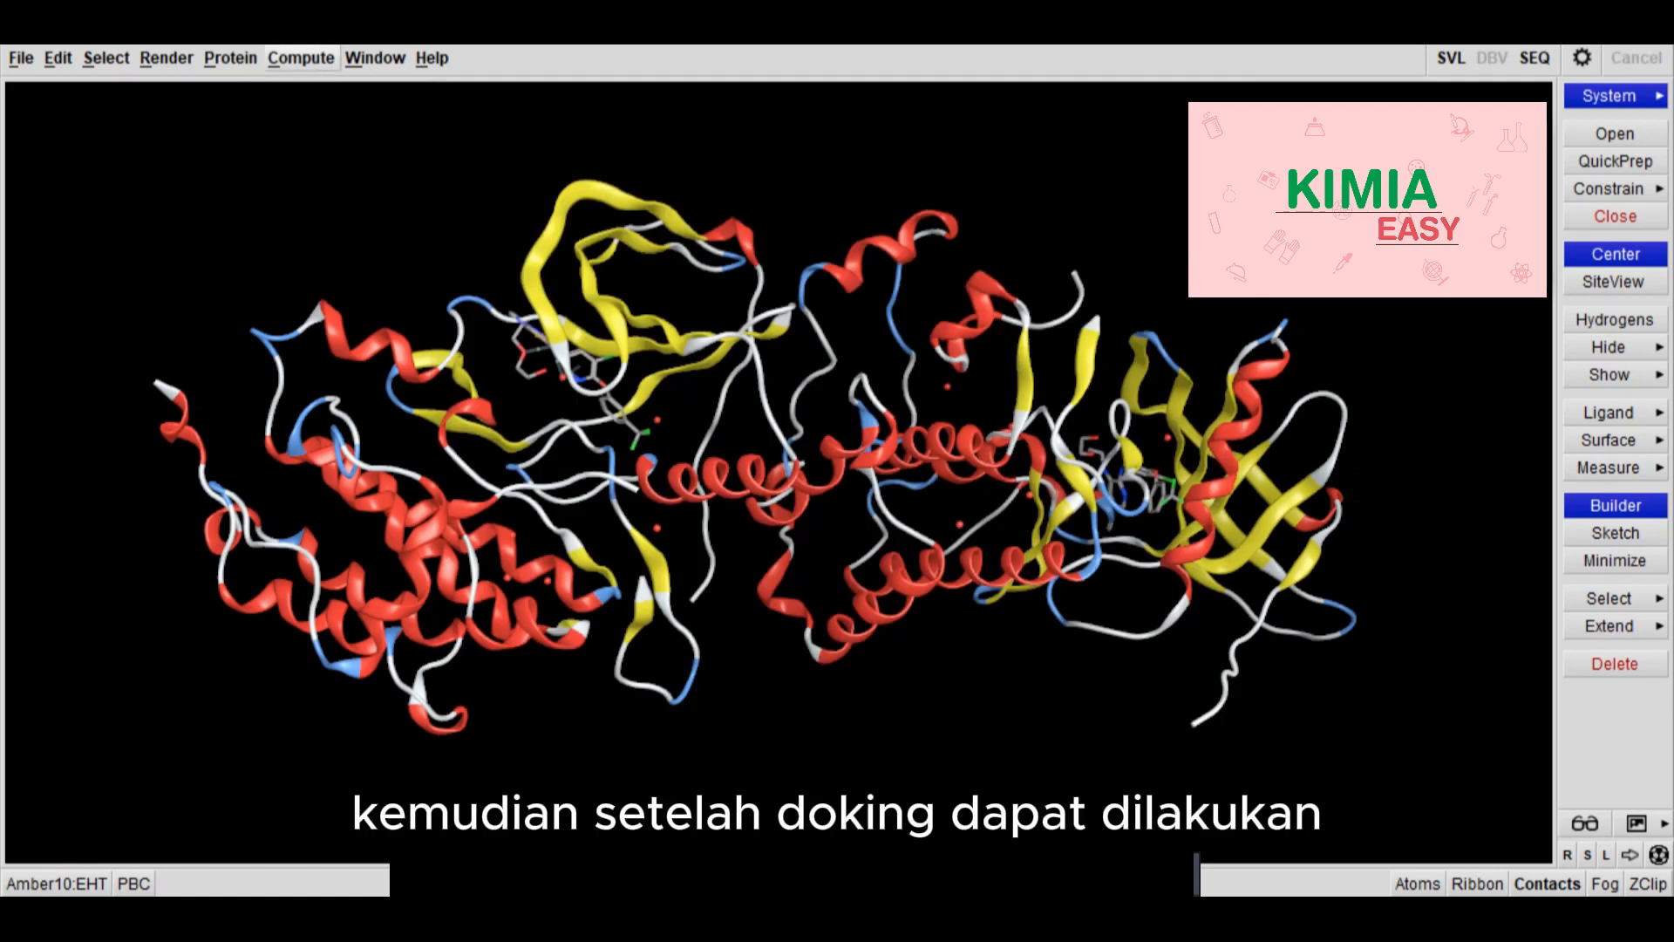
left_click(300, 58)
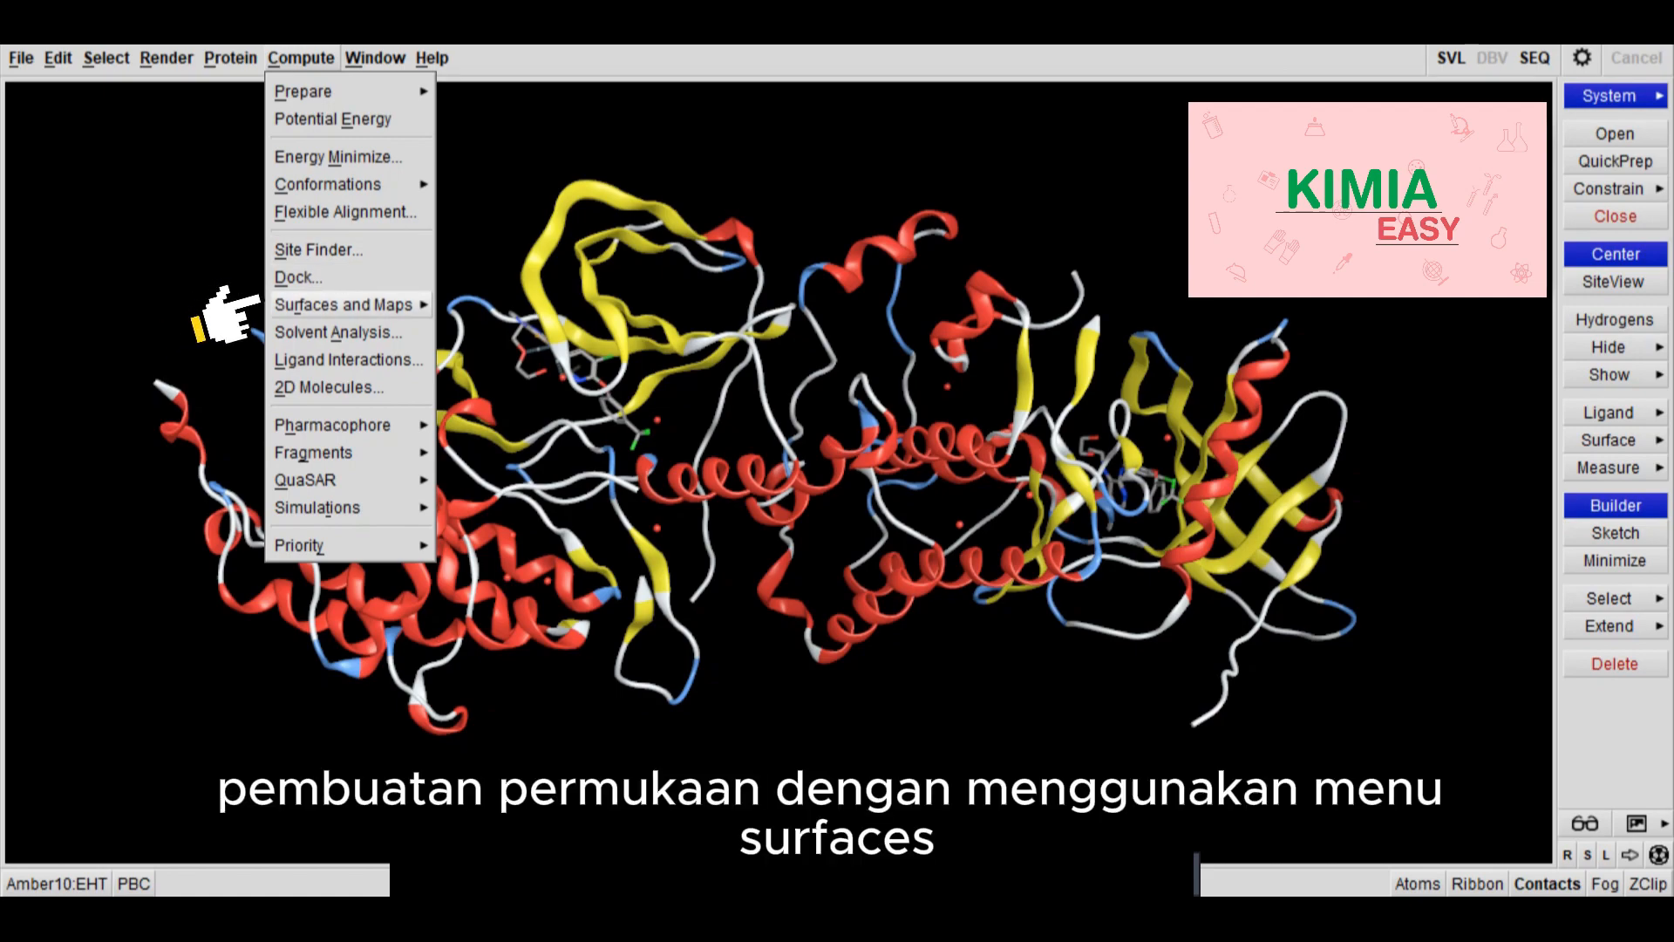
left_click(344, 306)
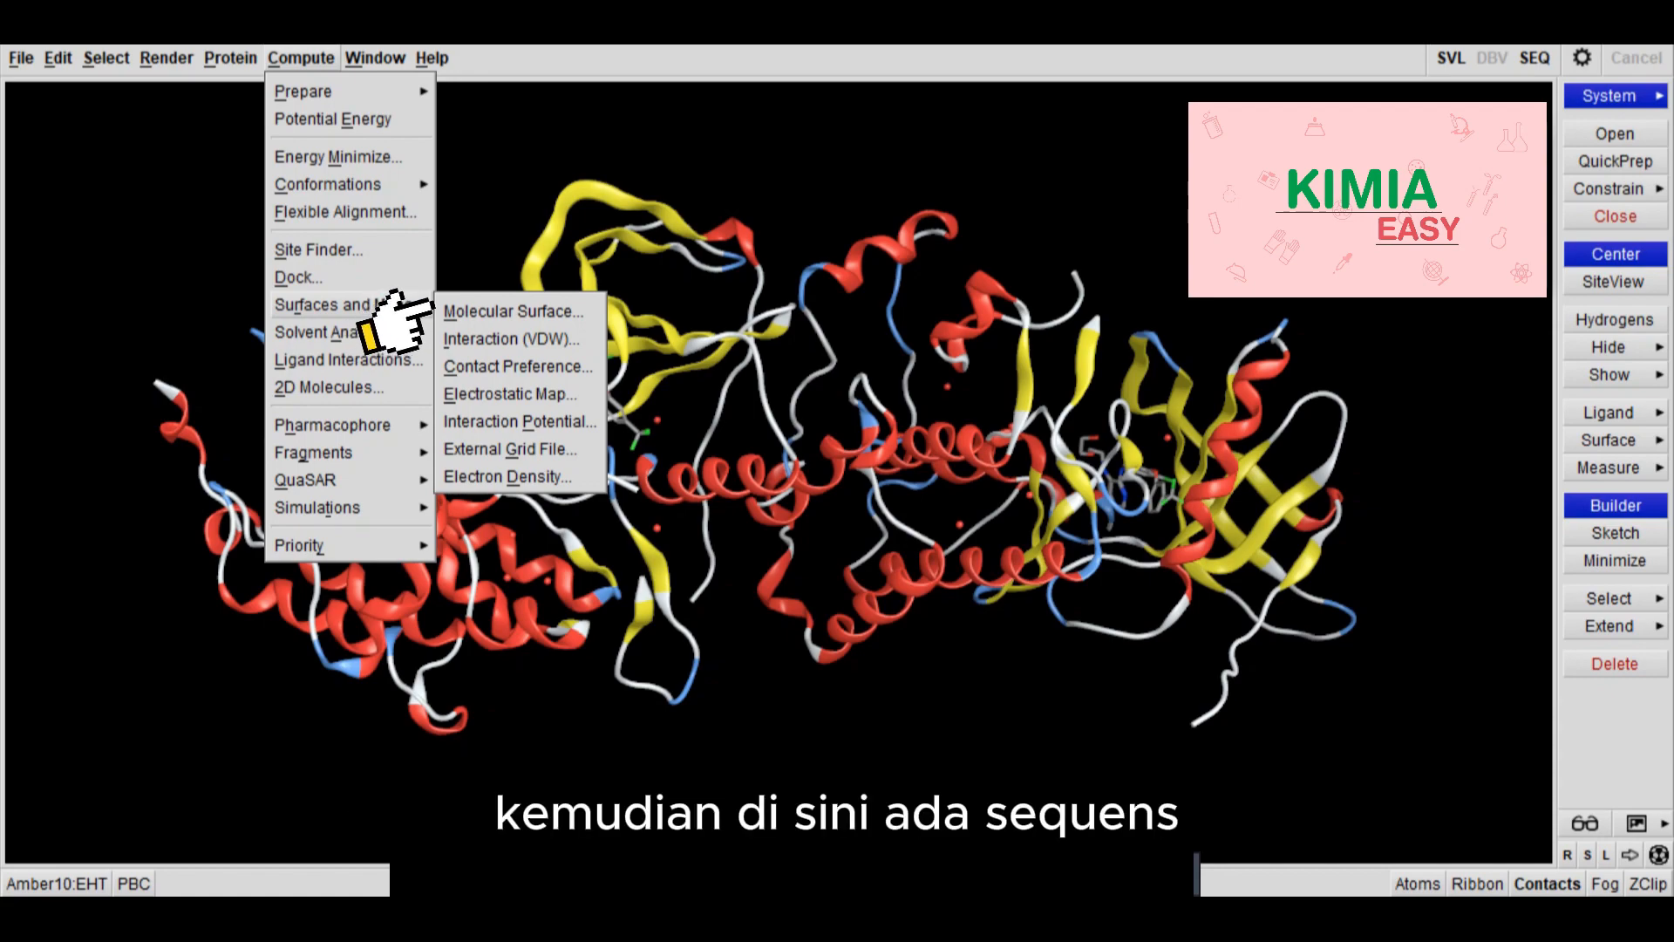
key("Escape")
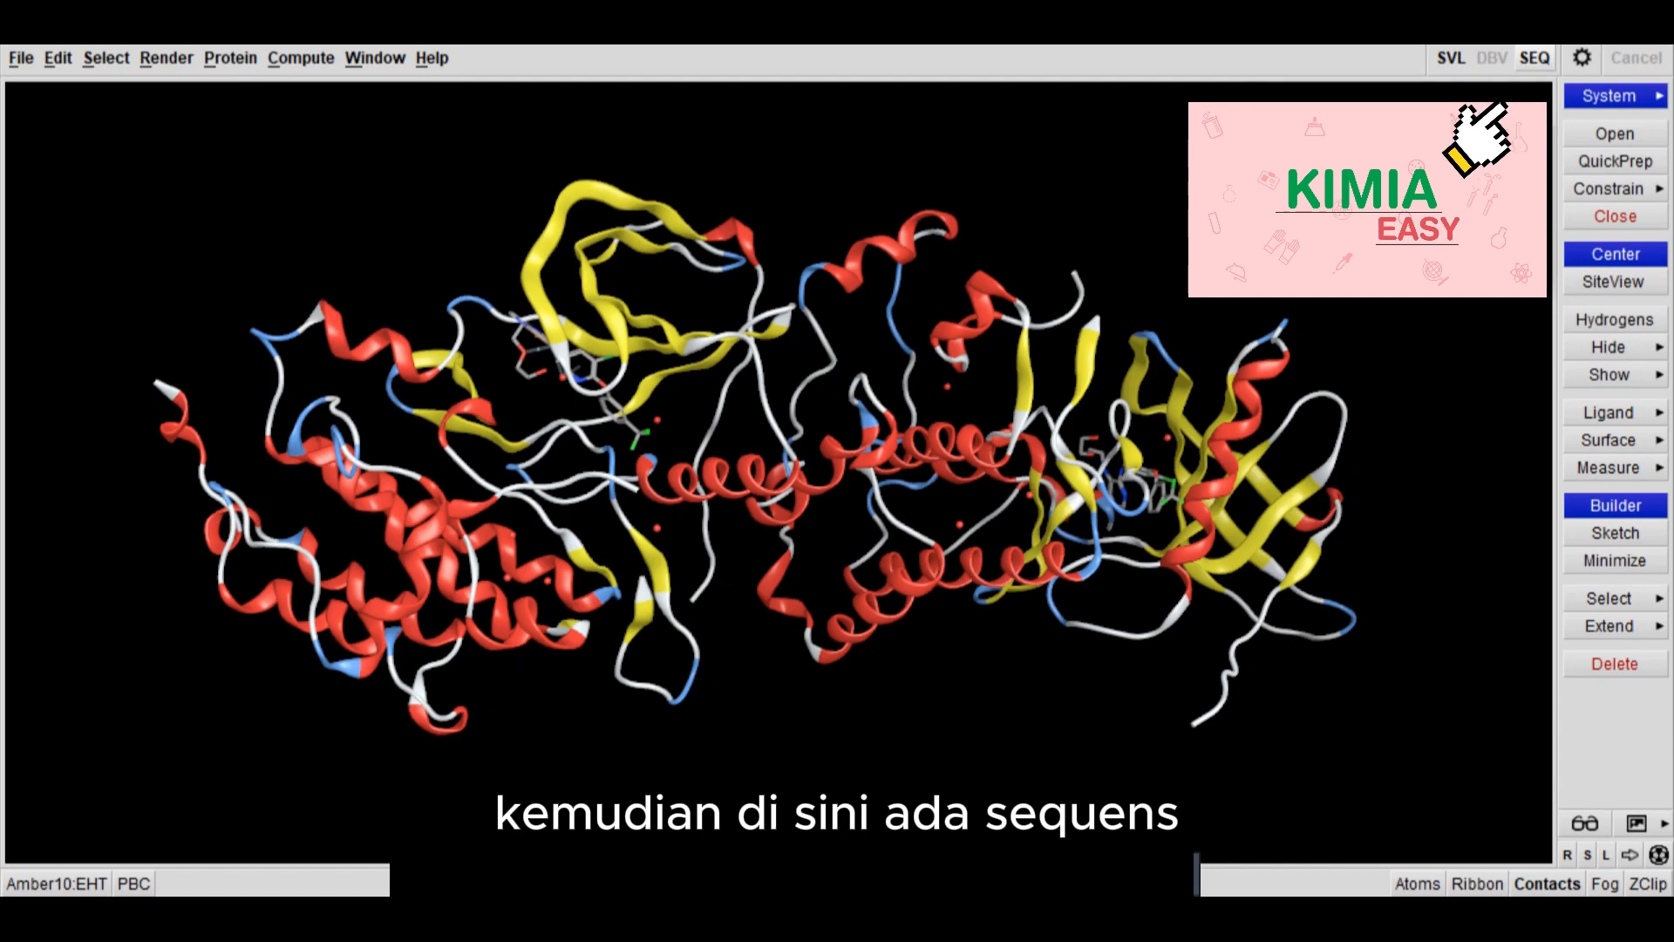
Open the Sequence Editor and examine the 3PP0 chains from their first to their last residue.
left_click(1534, 58)
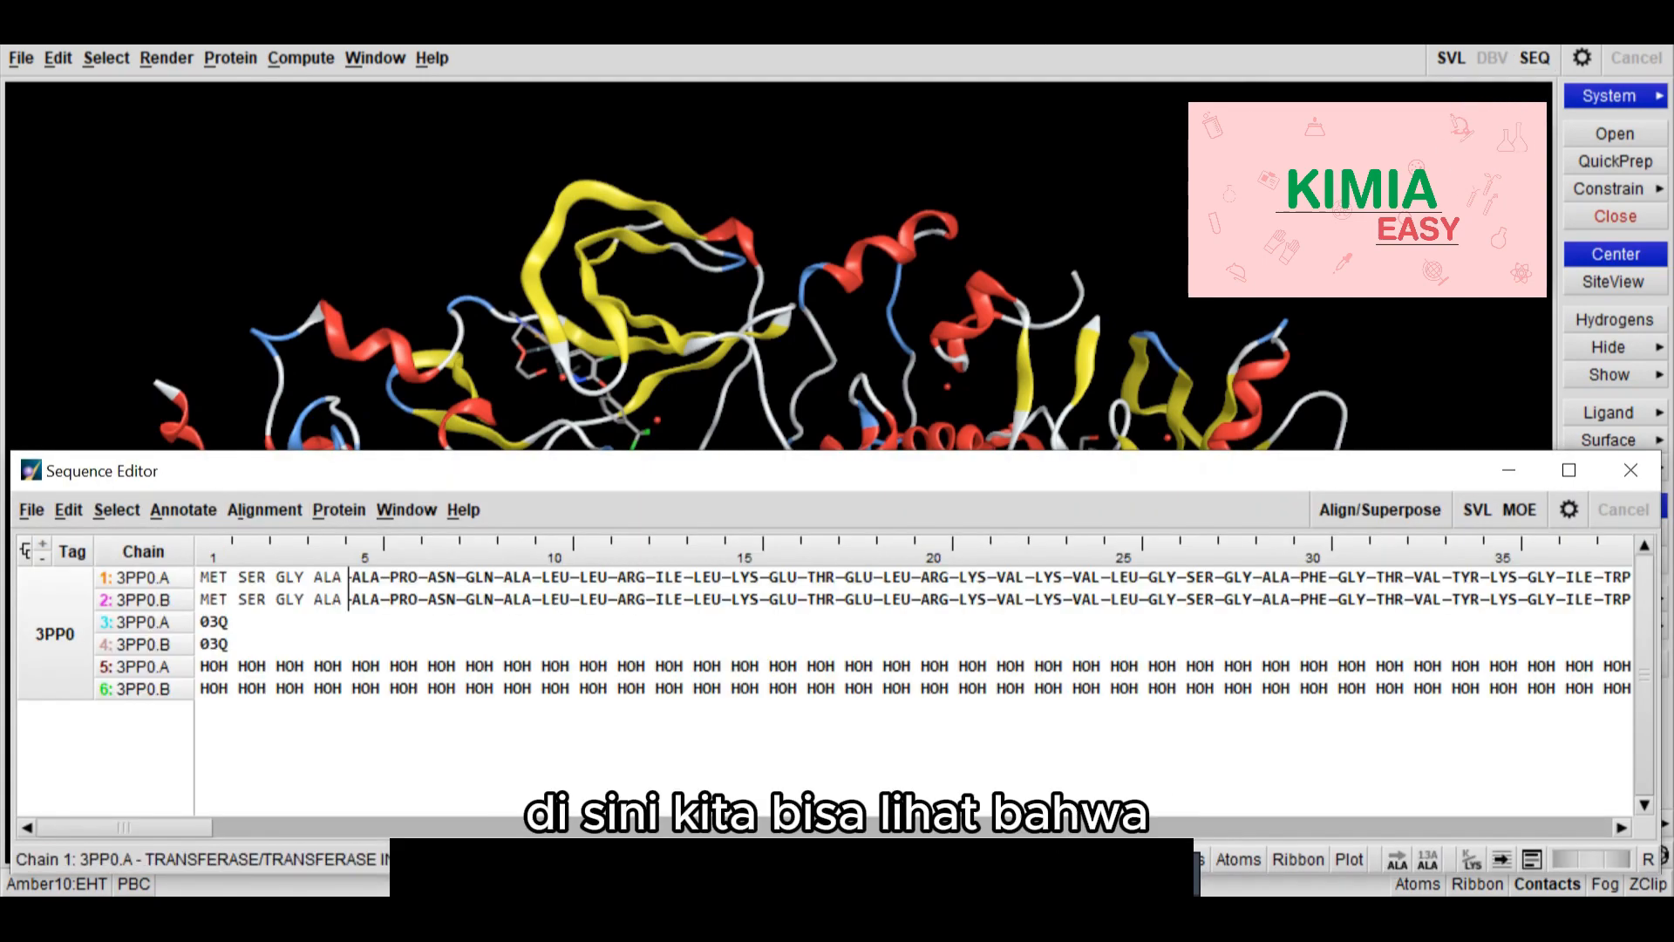
left_click(143, 578)
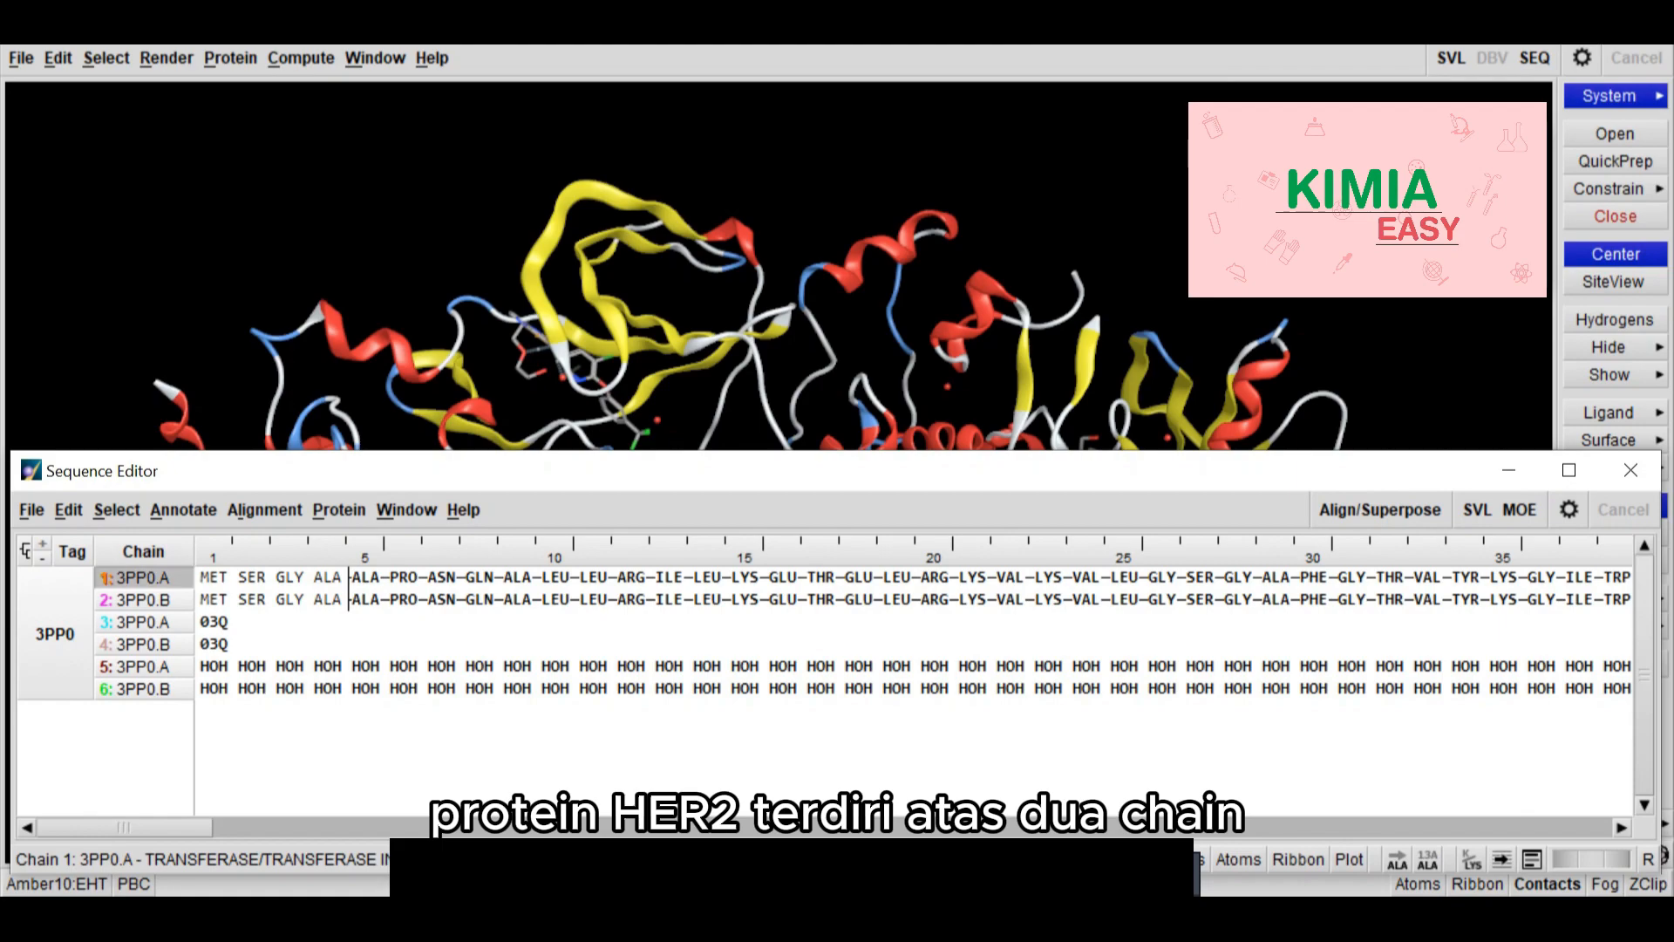
left_click(143, 599)
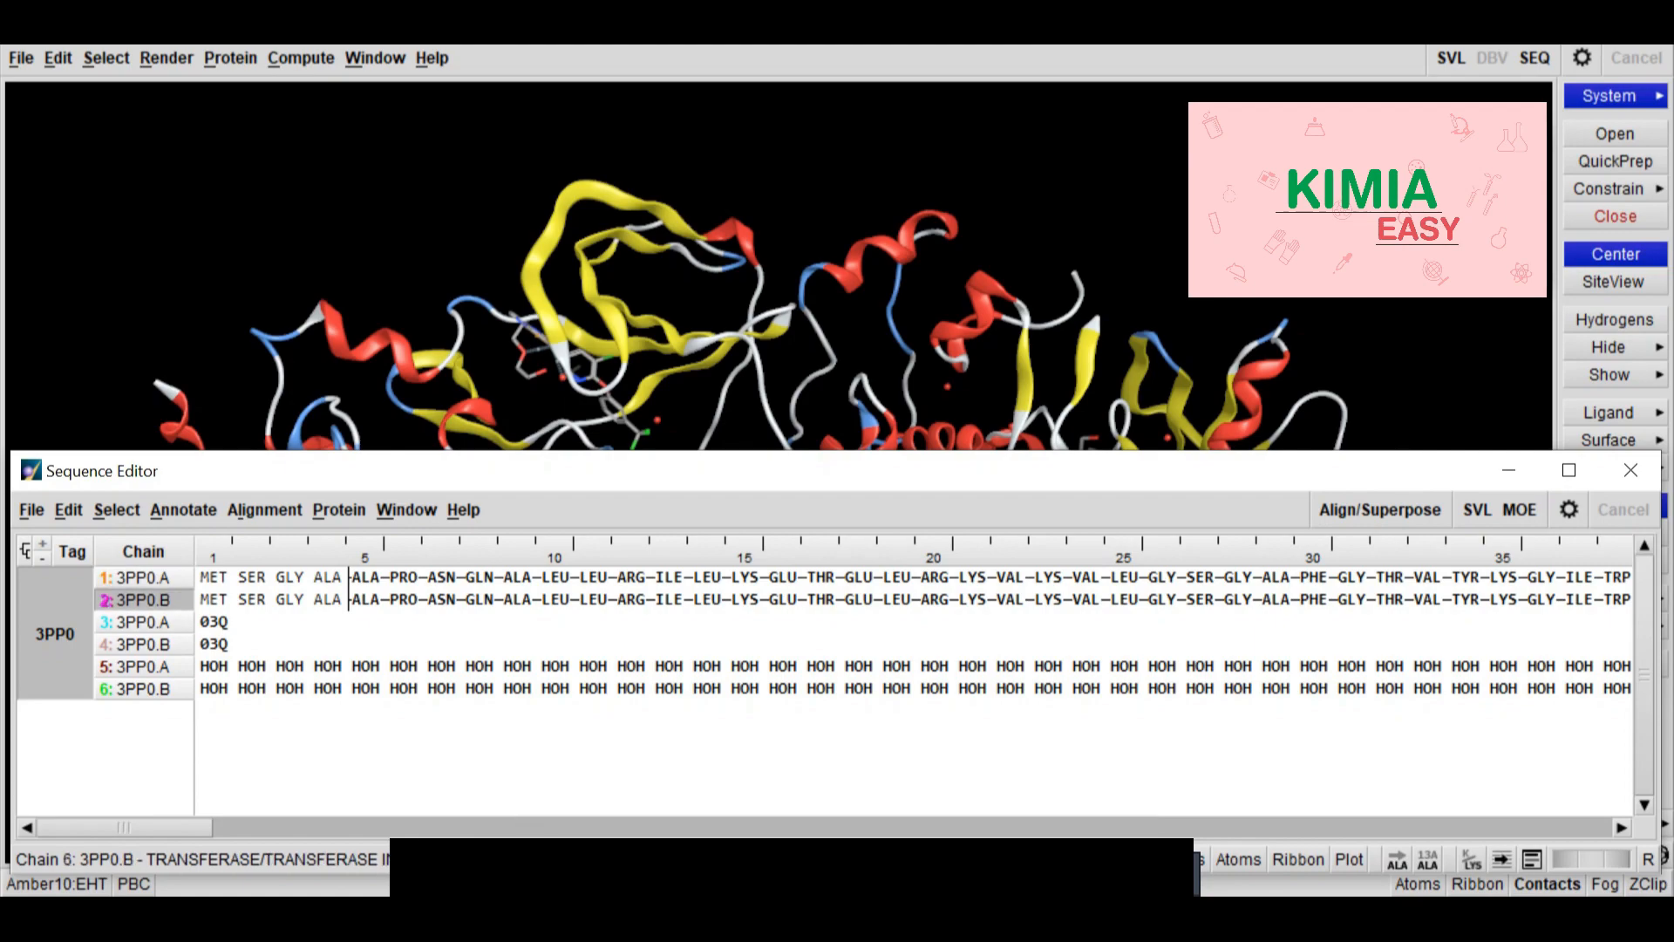
left_click_drag(124, 827, 1524, 828)
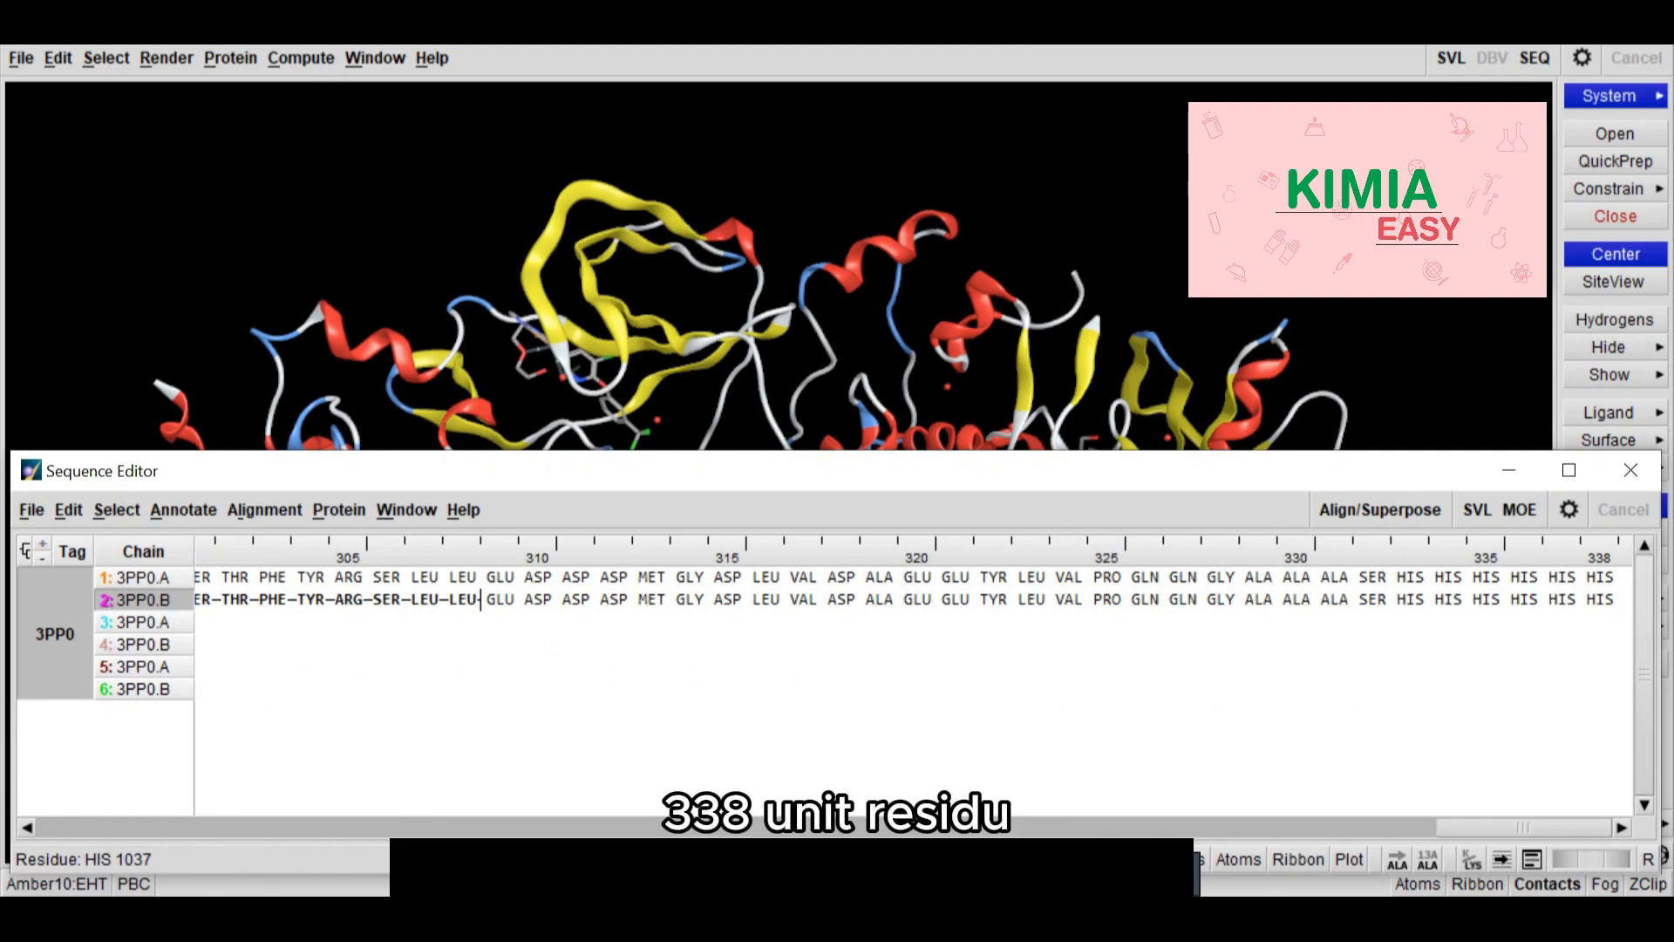
left_click_drag(1524, 827, 124, 828)
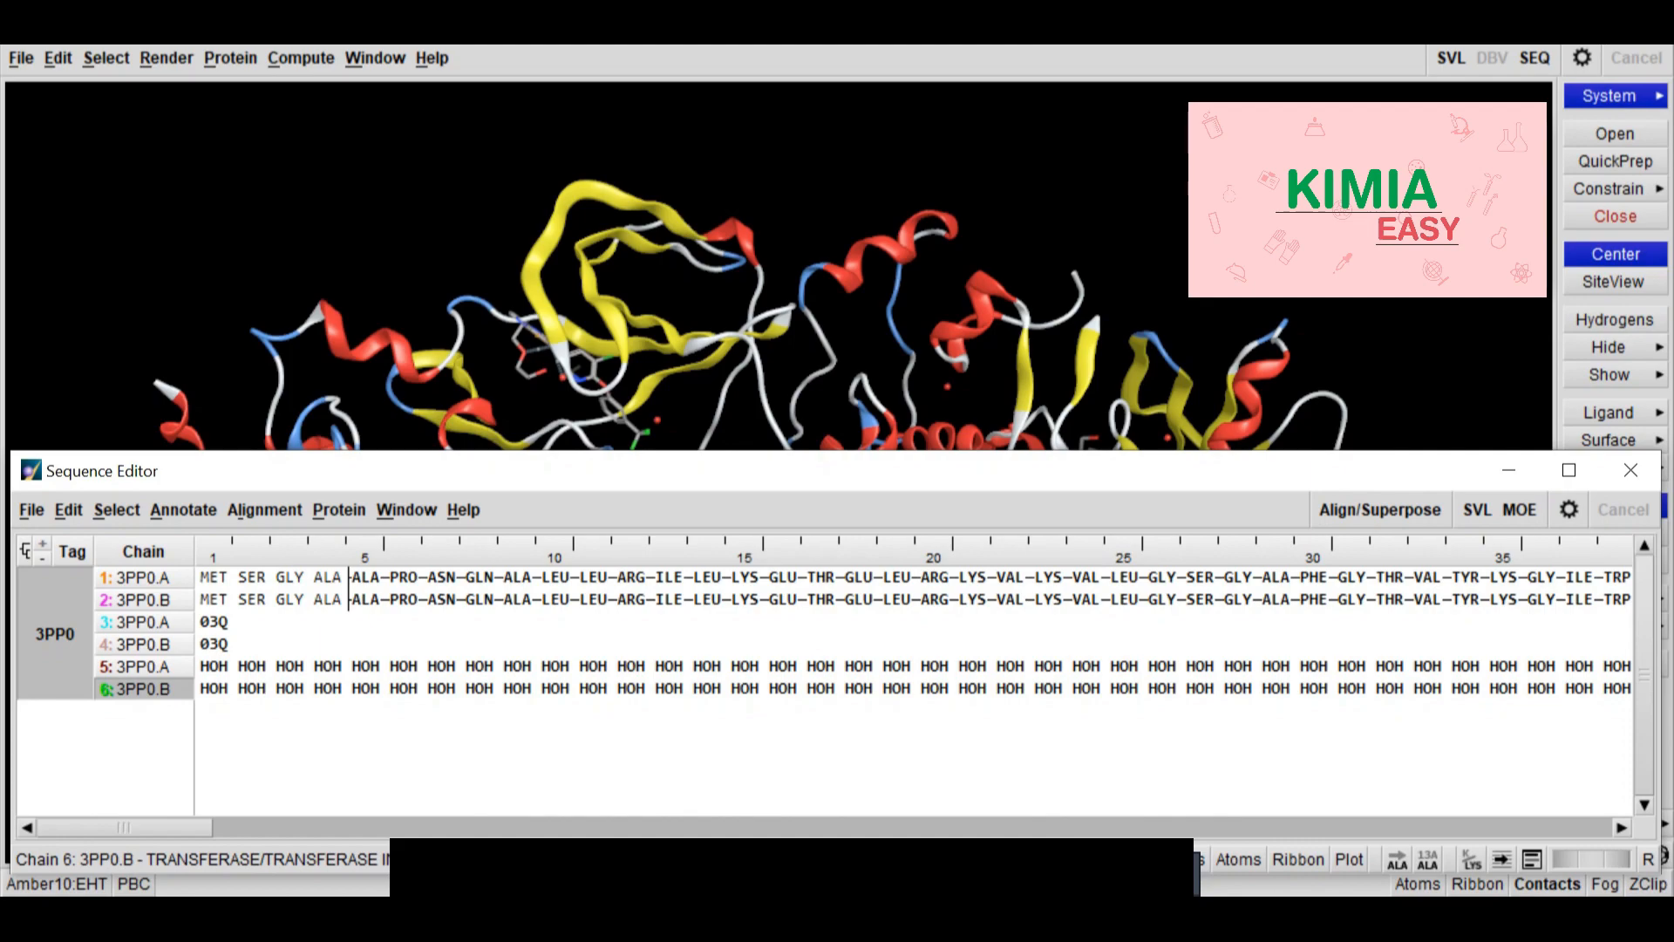
Try to delete the water chain 6 (3PP0.B) in the Sequence Editor.
right_click(139, 688)
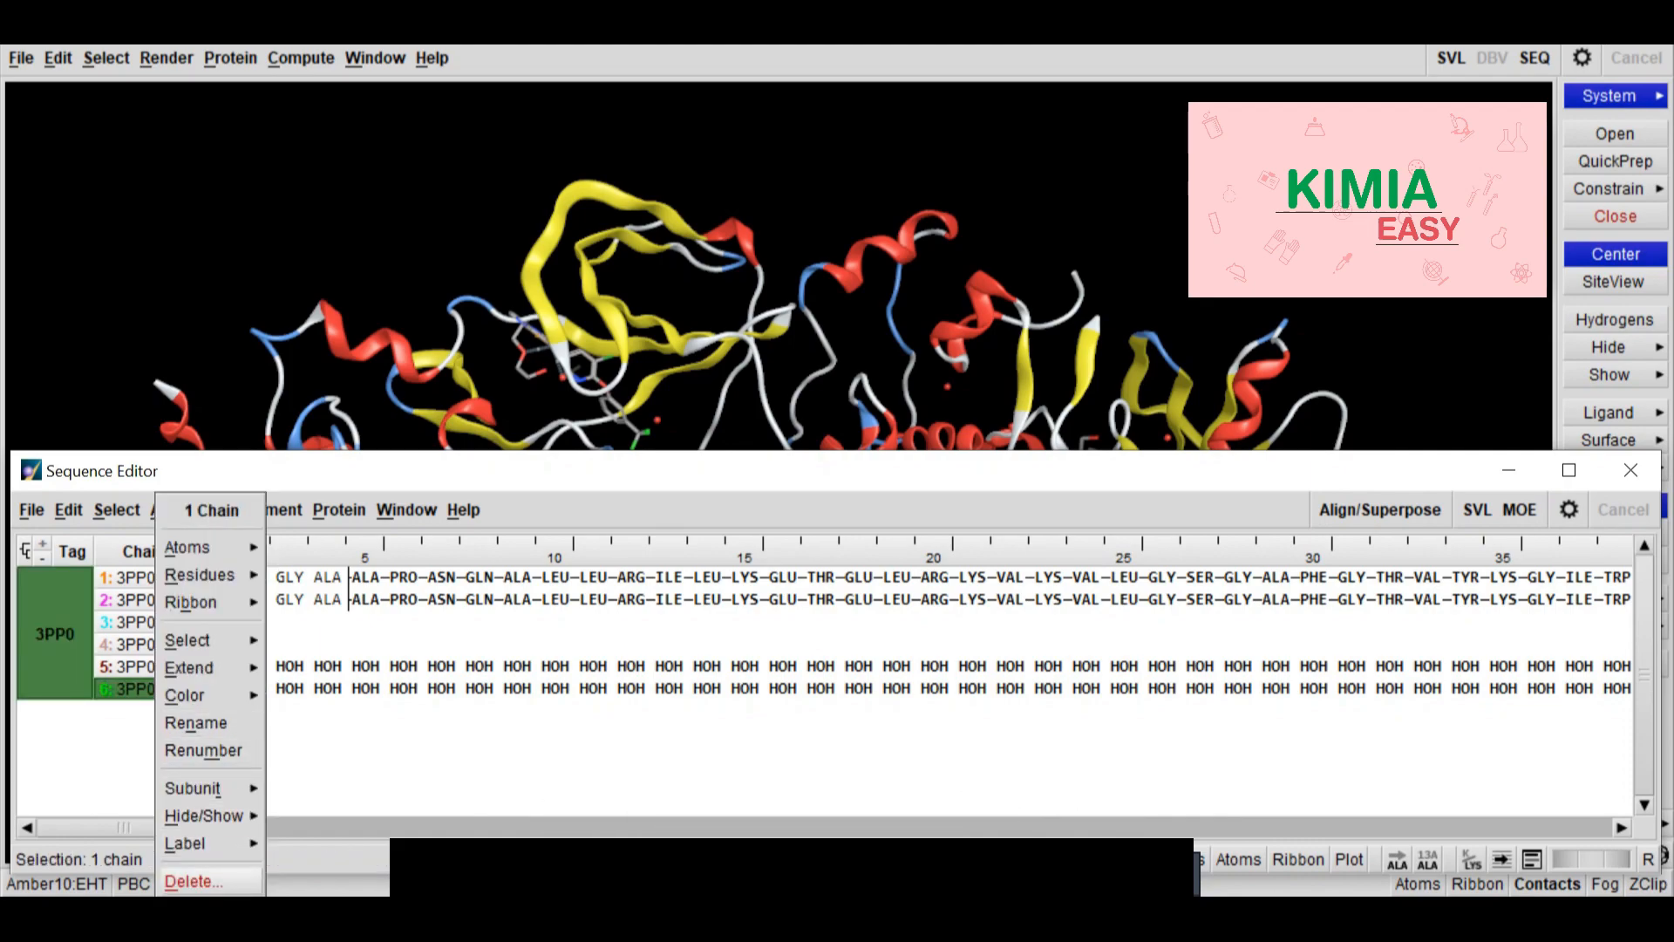
left_click(194, 881)
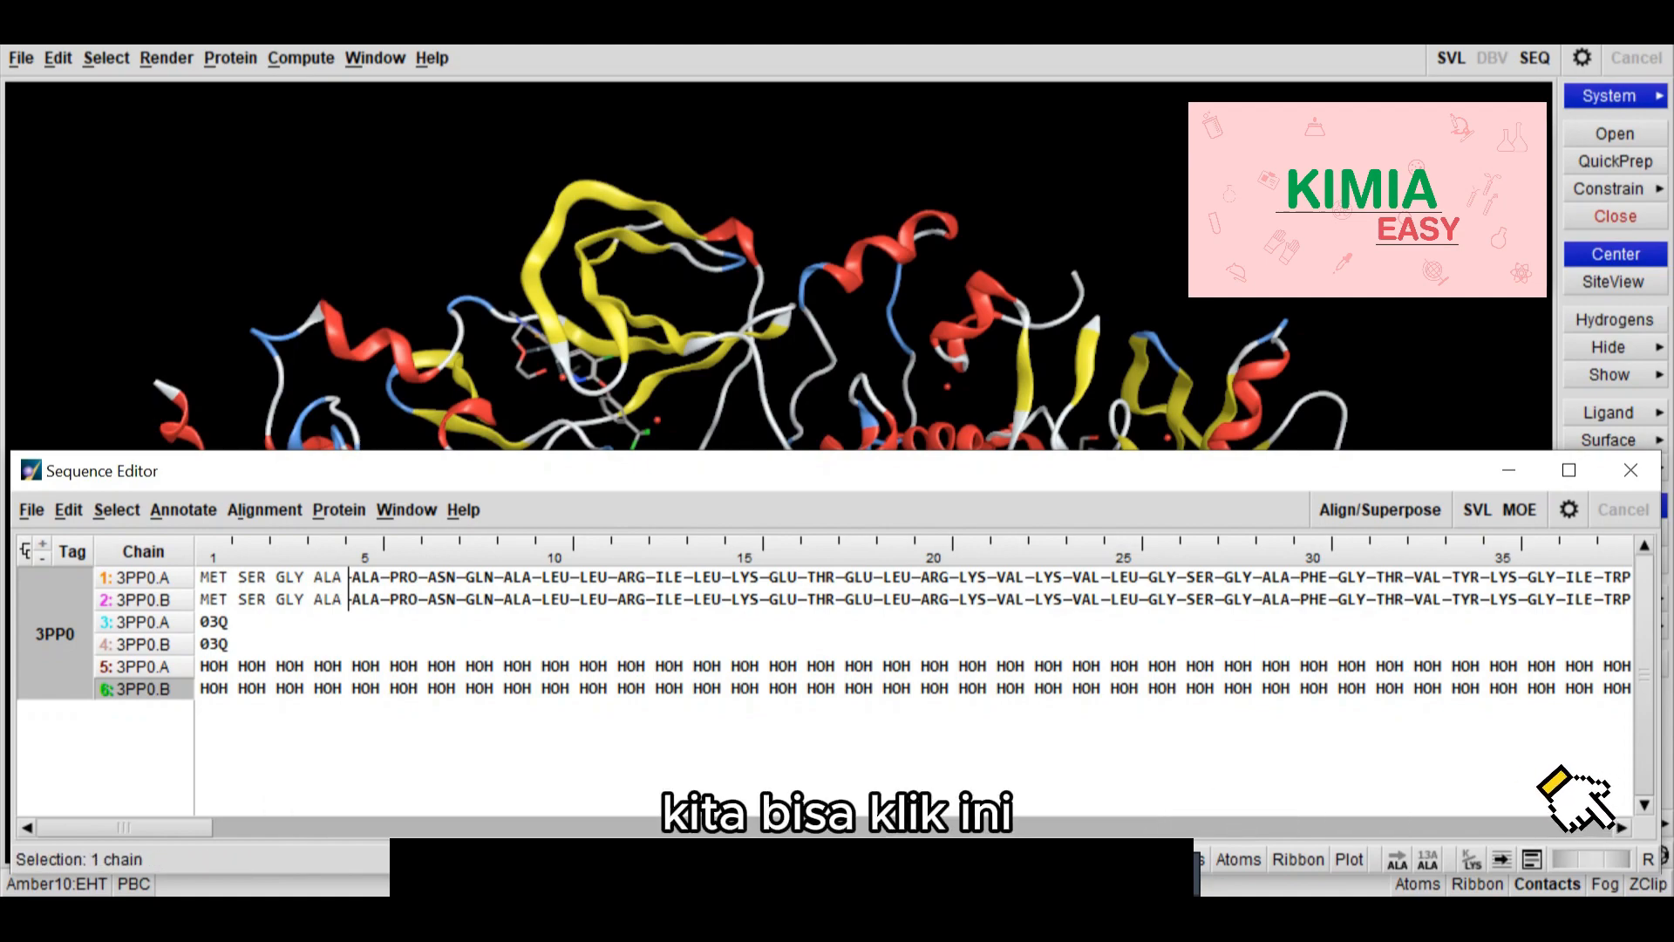
Enlarge the residue text in the Sequence Editor to read the chains, and close the editor.
left_click_drag(1580, 860, 1606, 859)
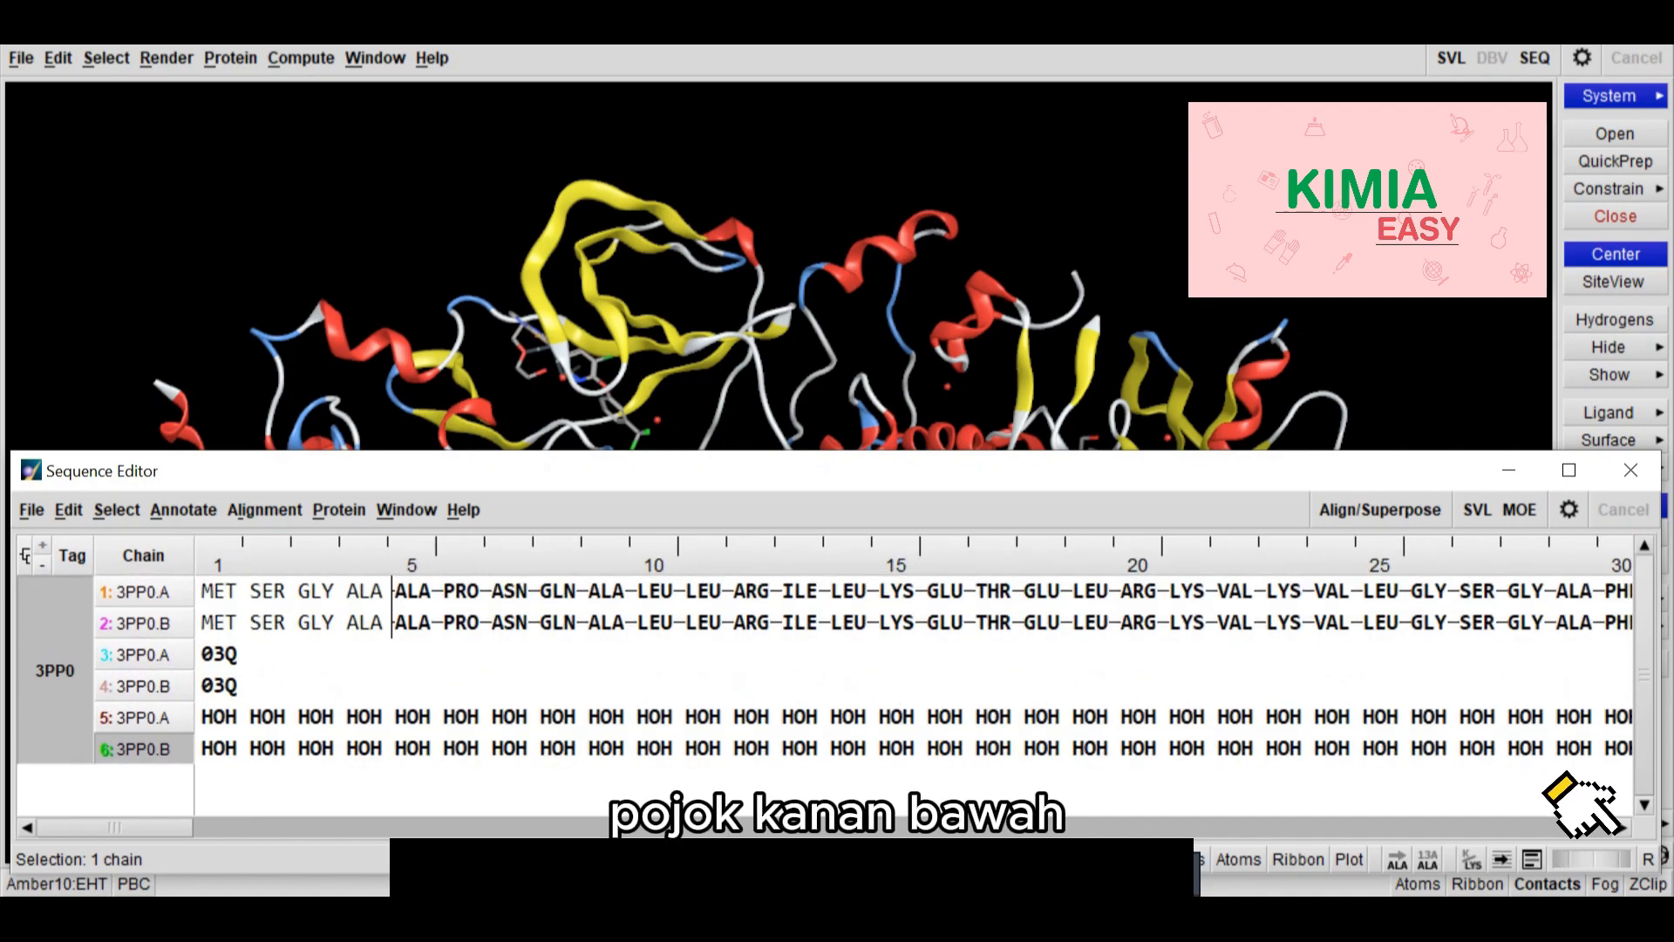
mouse_move(1604, 859)
left_mouse_down()
mouse_move(1567, 859)
mouse_move(1614, 859)
left_mouse_up()
left_click(1630, 469)
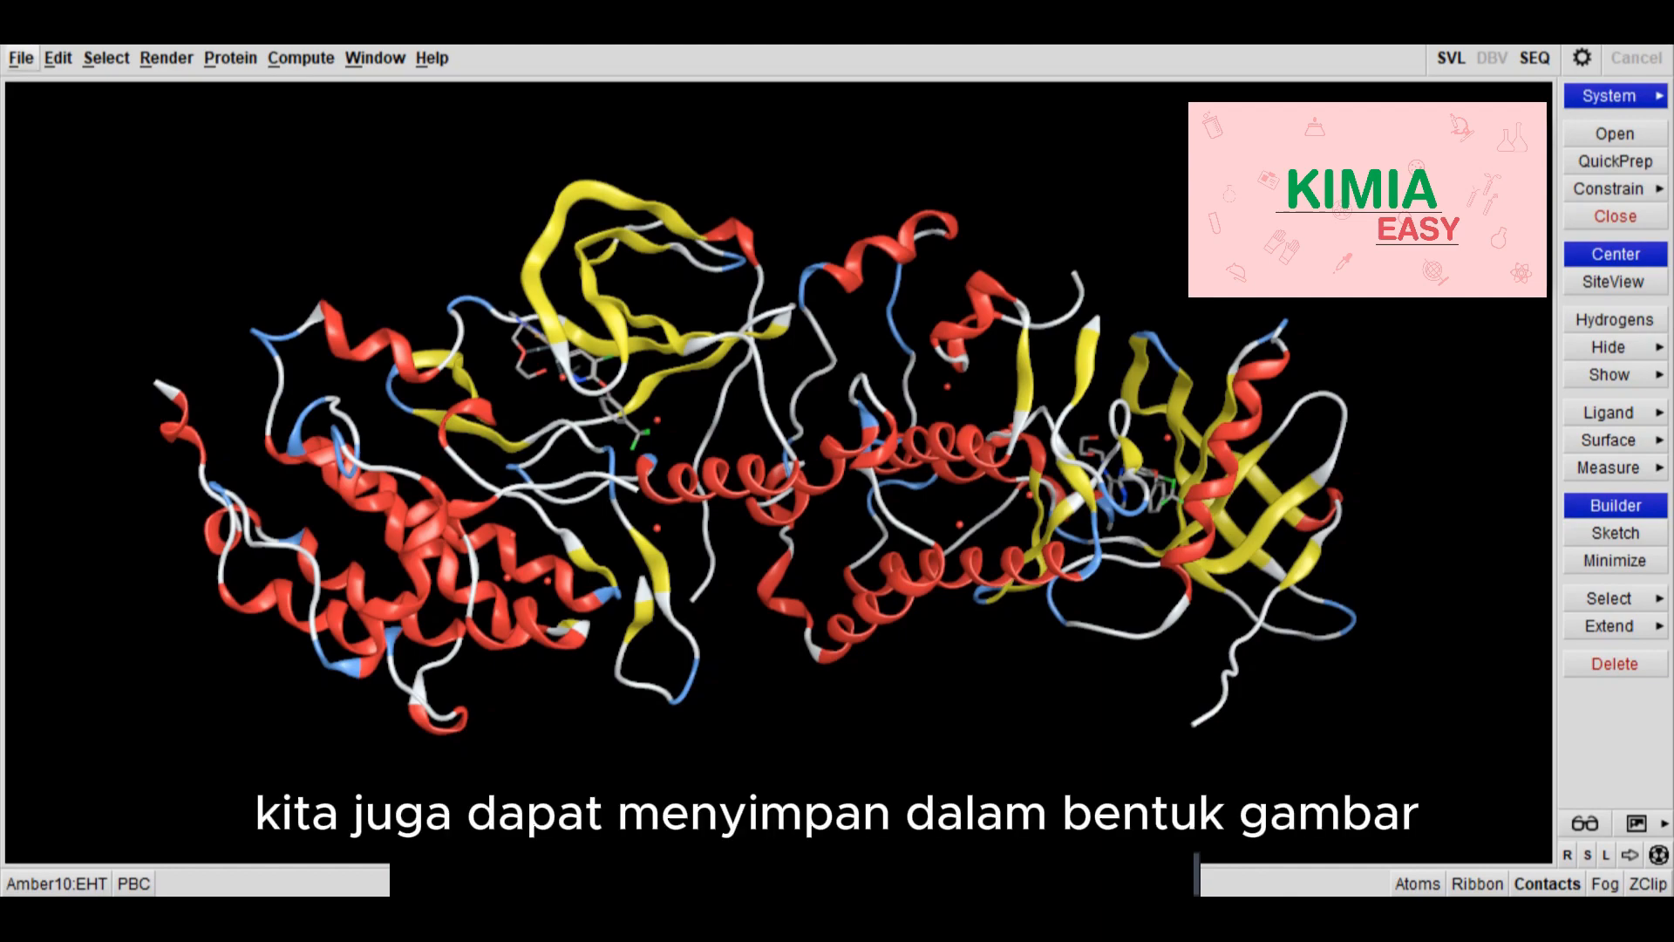
Start saving the current protein view, with the file filter set to All Files instead of *.moe.
left_click(21, 59)
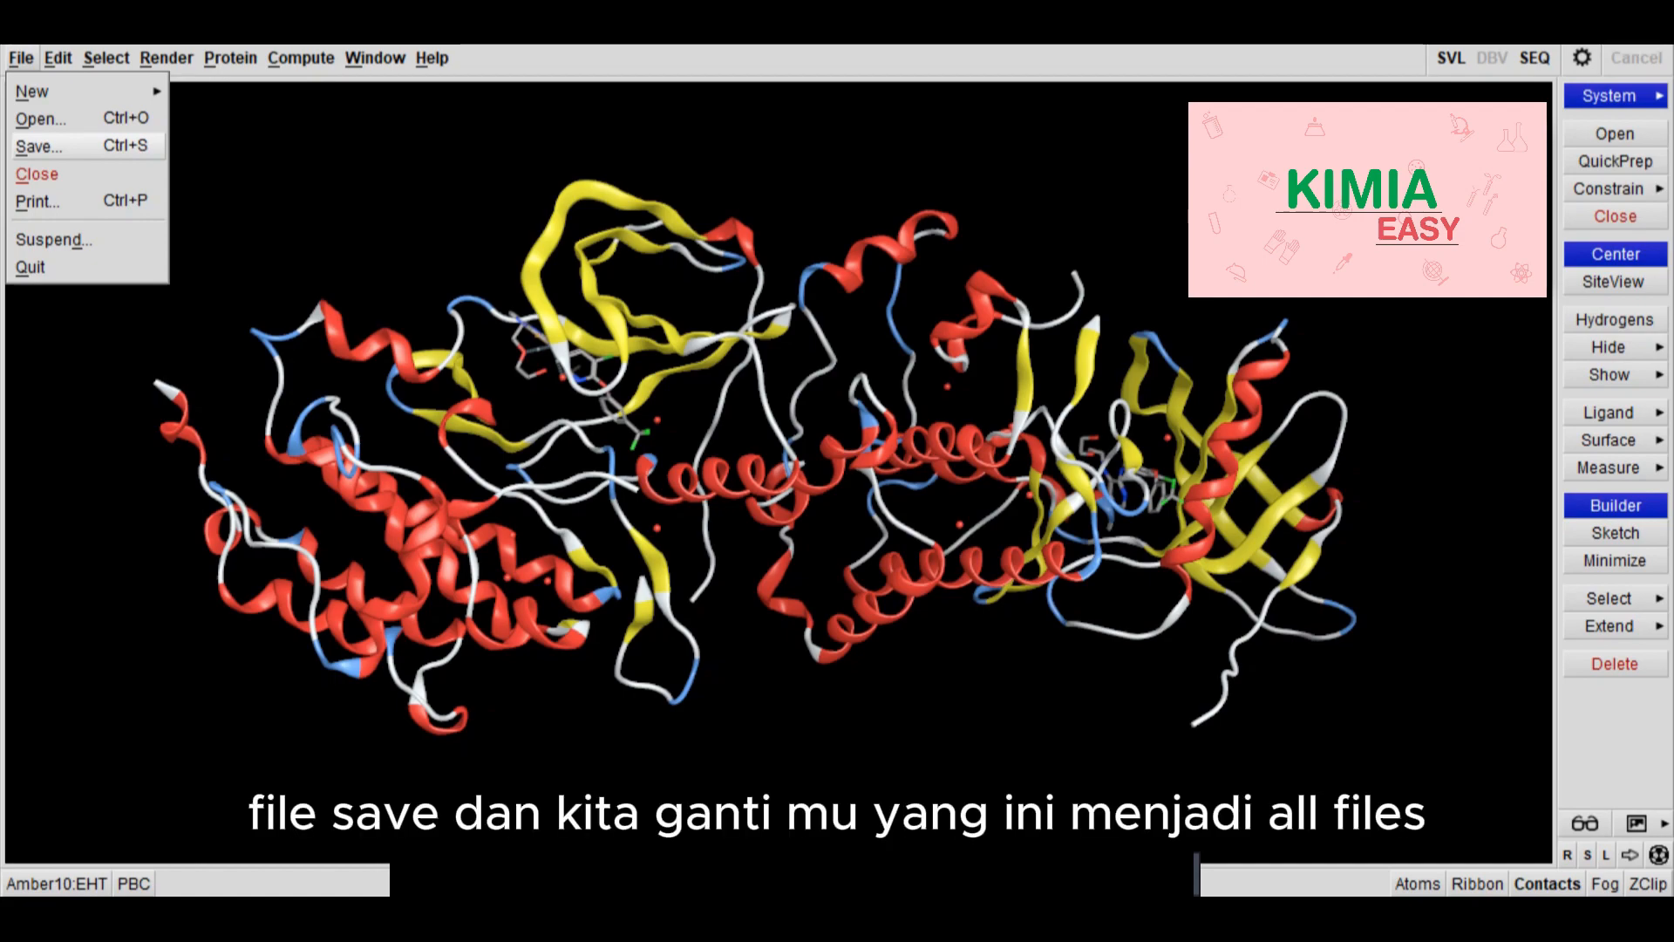
left_click(38, 146)
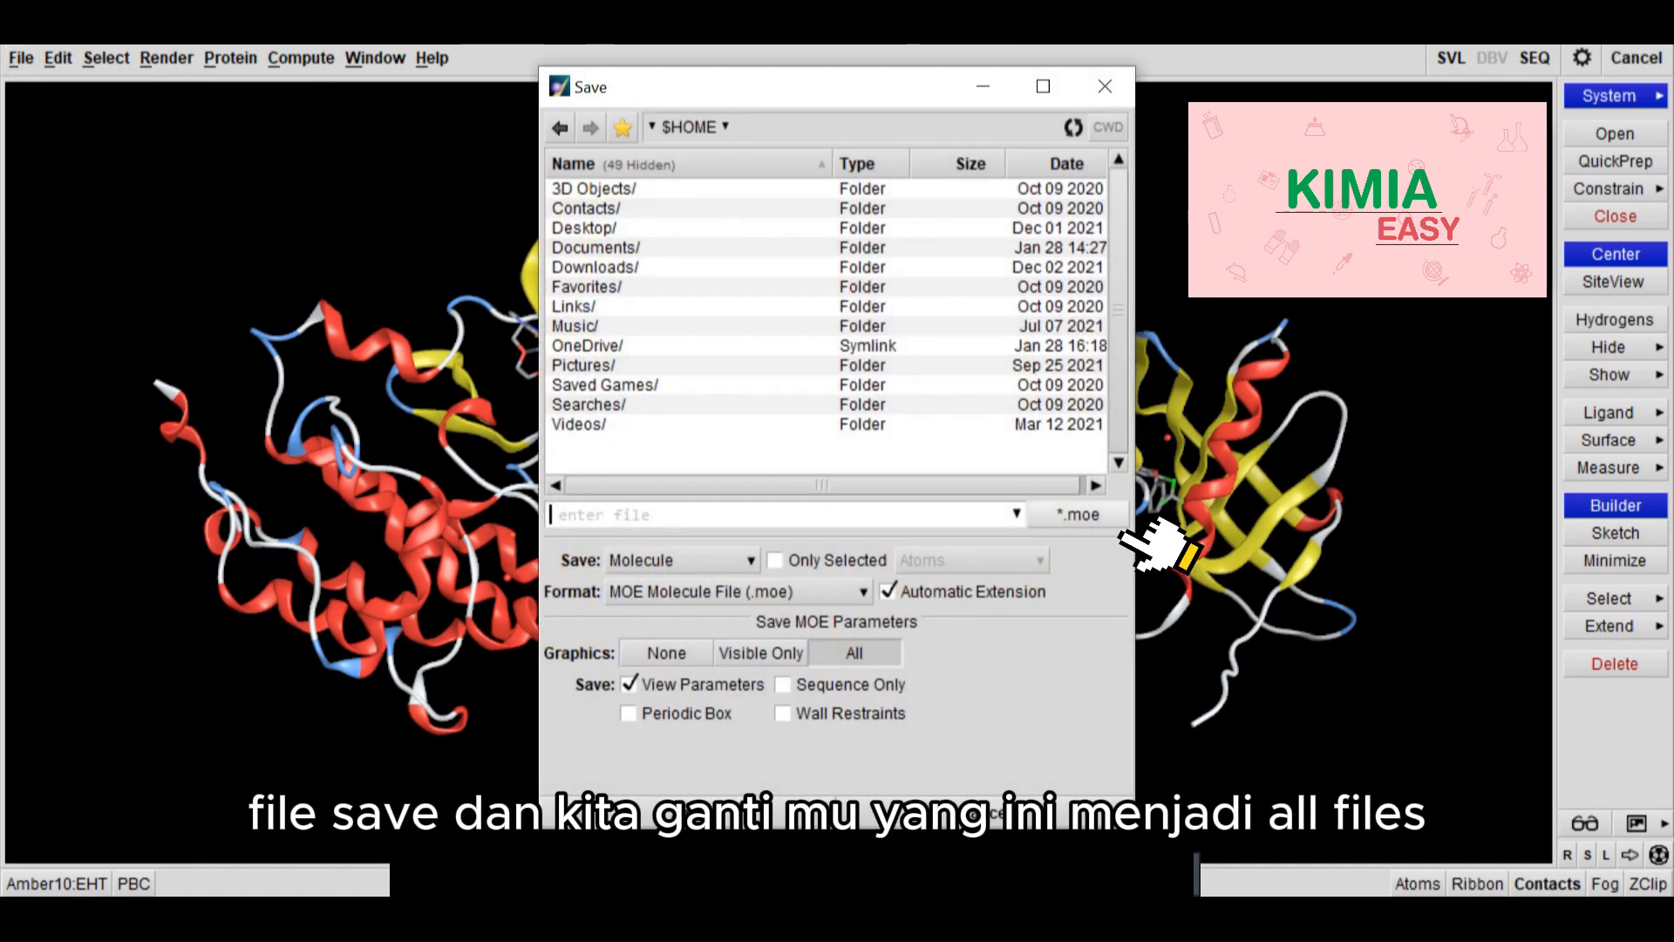
left_click(1078, 515)
left_click(1085, 546)
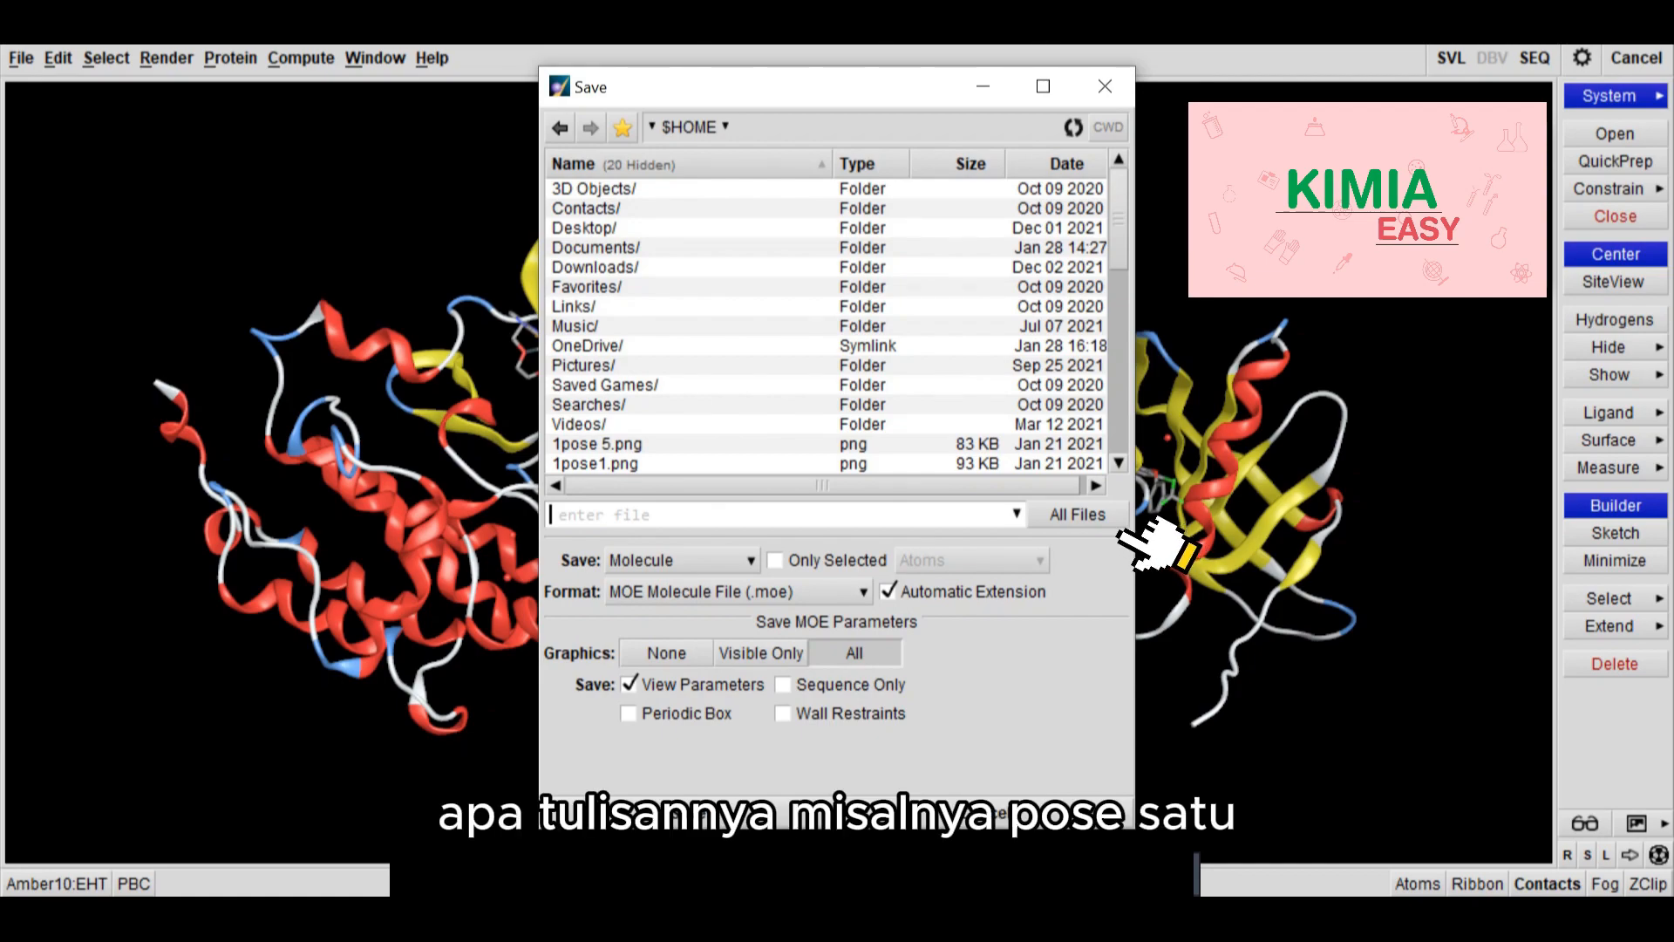
Name the picture pose 1.png, turn off Transparent Background, and save it as a PNG.
left_click(569, 515)
type("pose")
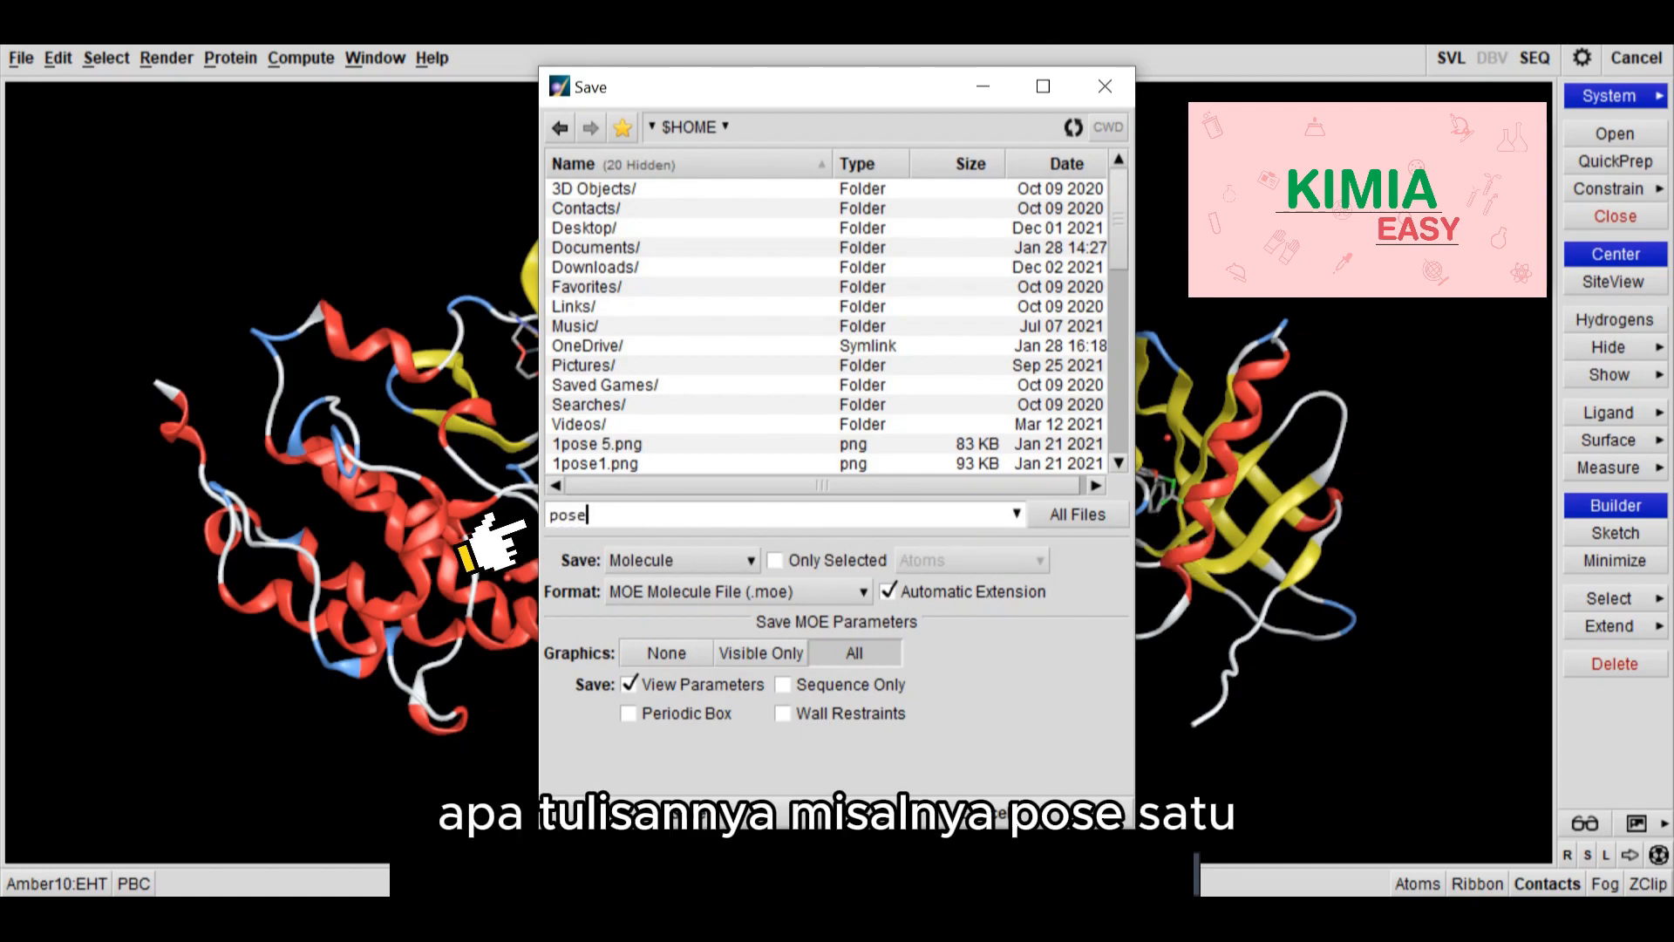
type(" 1.")
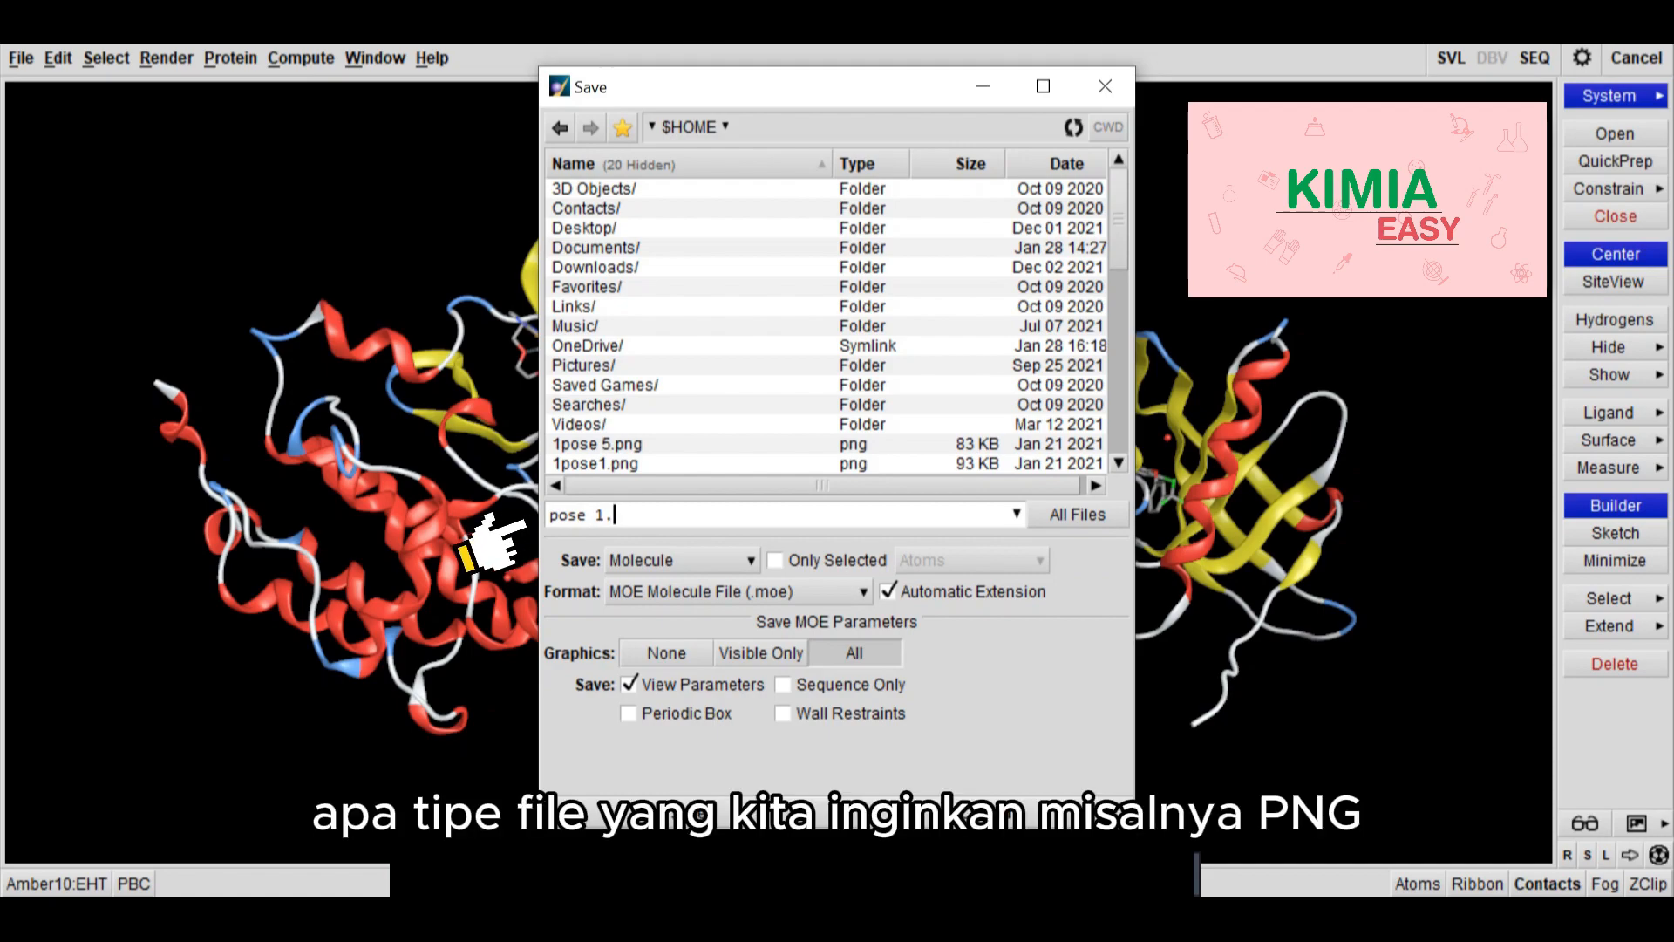
type("png")
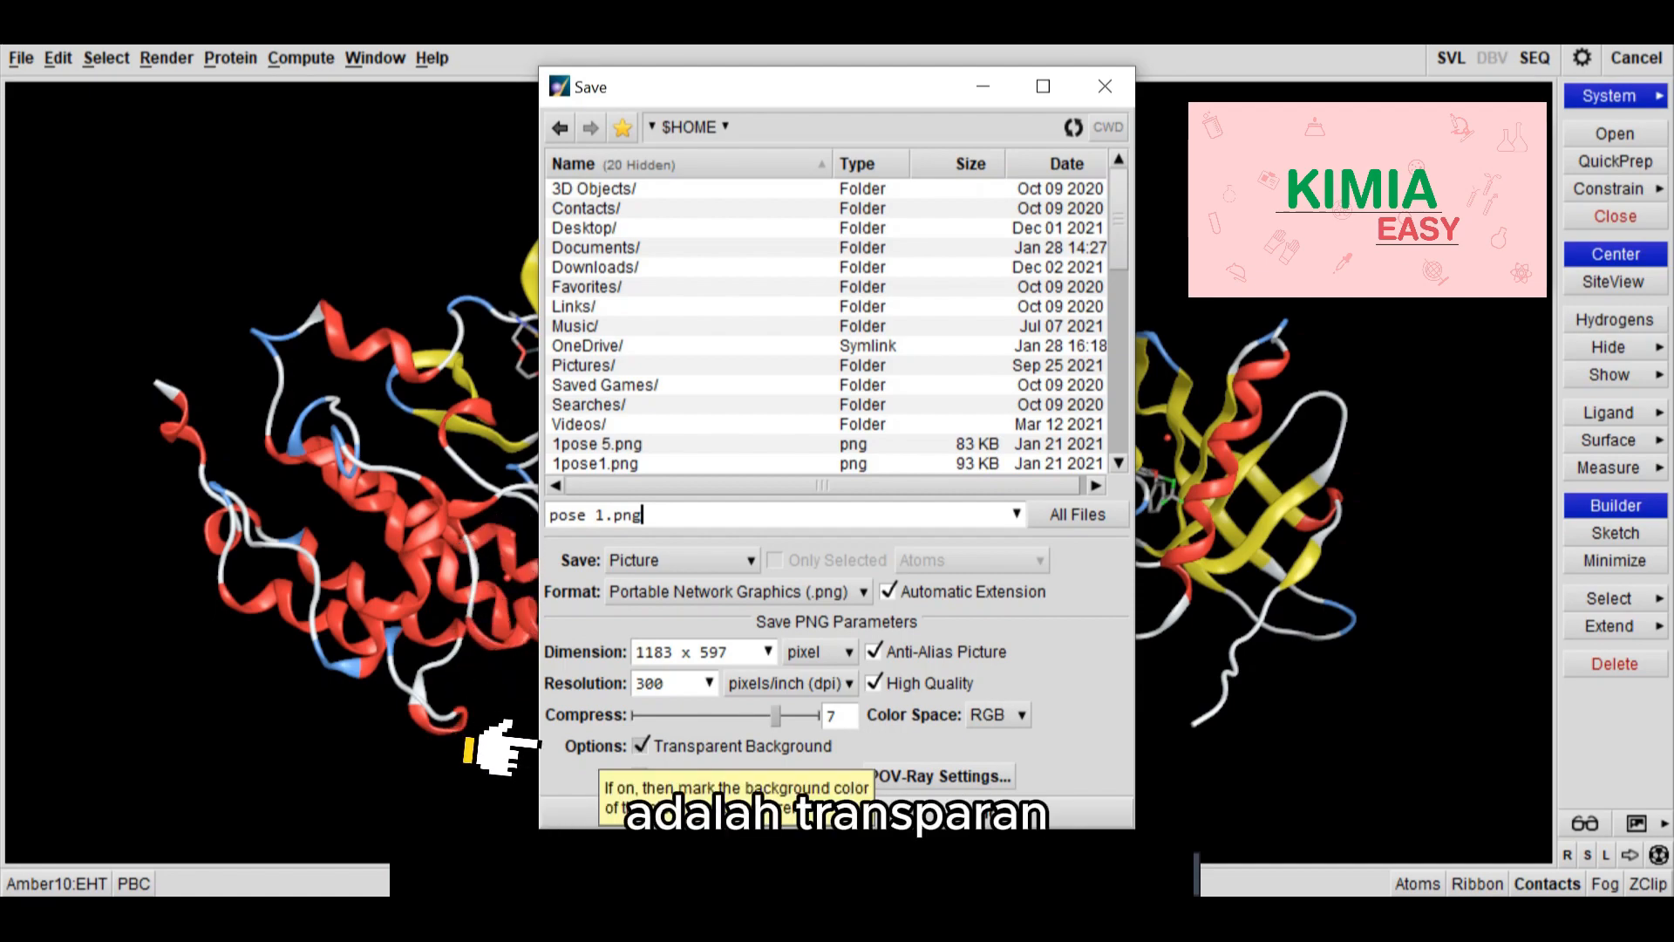
left_click(642, 746)
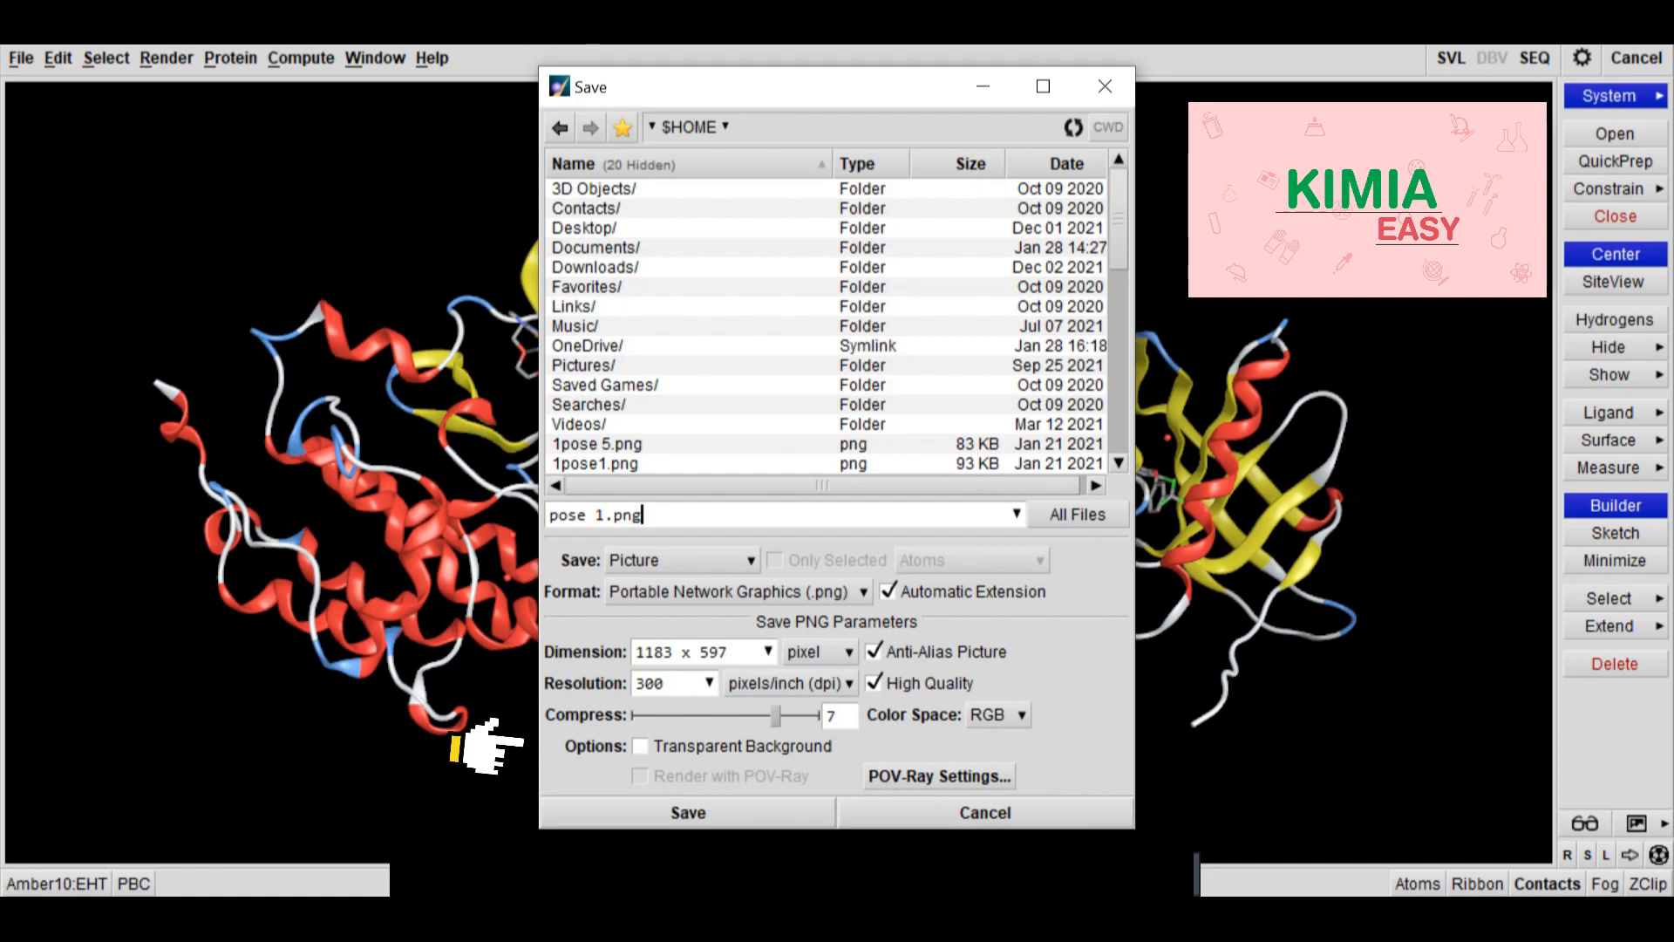
key("Return")
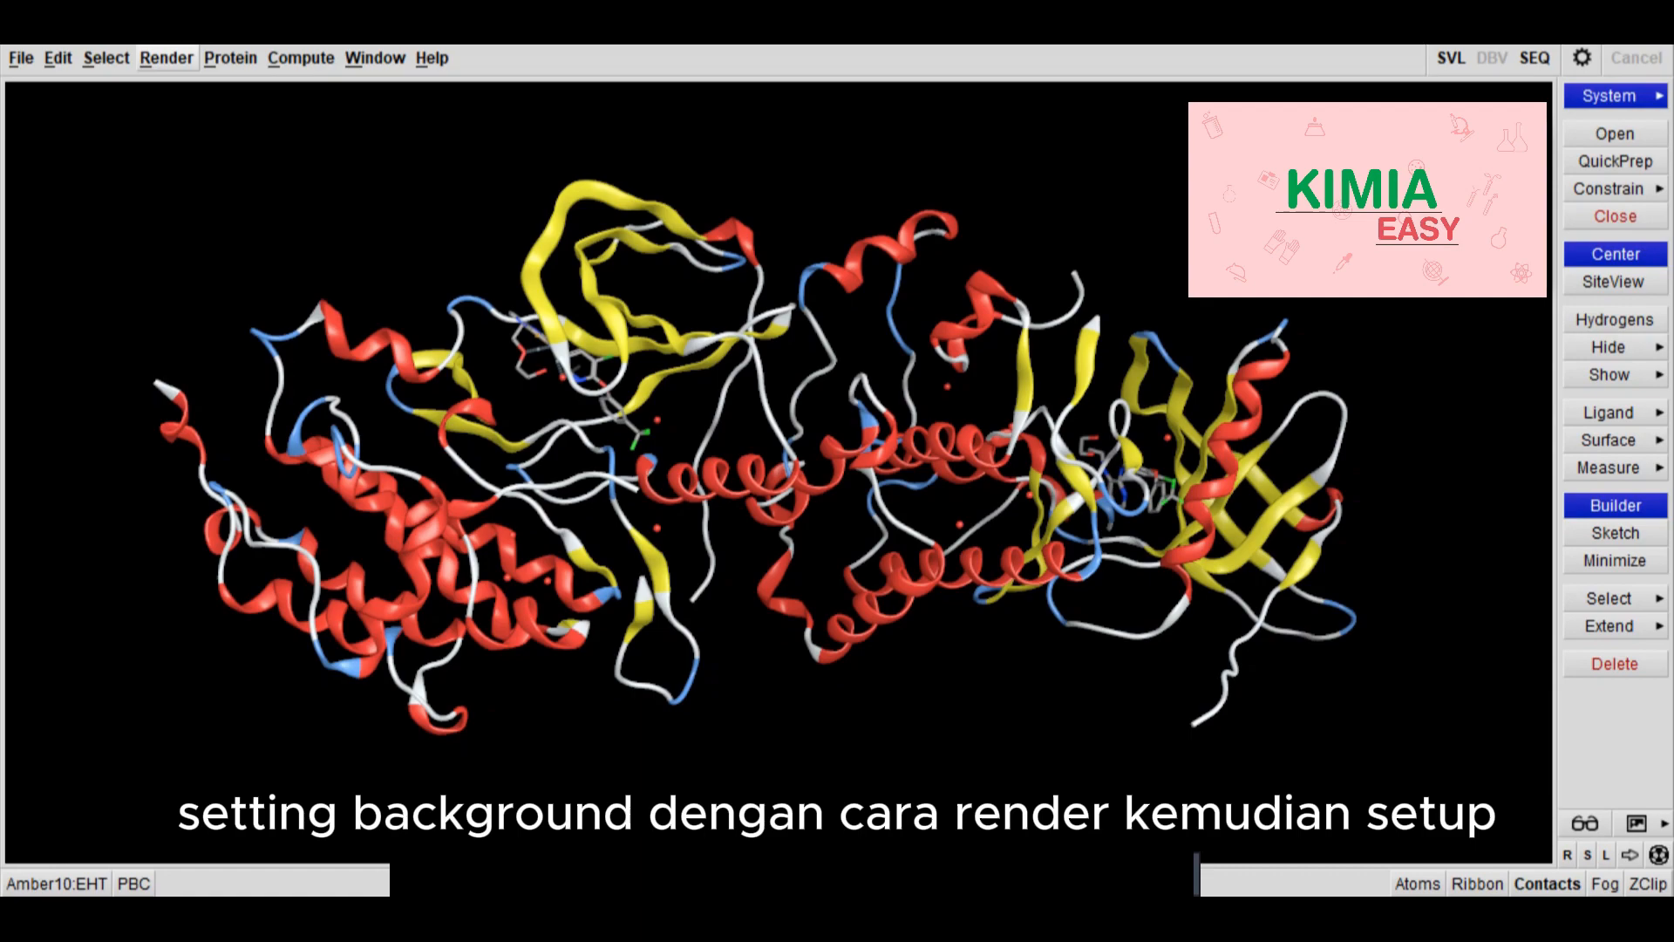
Open the background options in Visualization Setup and apply the three-band gradient with a grey middle, keeping the protein in view.
left_click(166, 58)
left_click(172, 321)
left_click(959, 259)
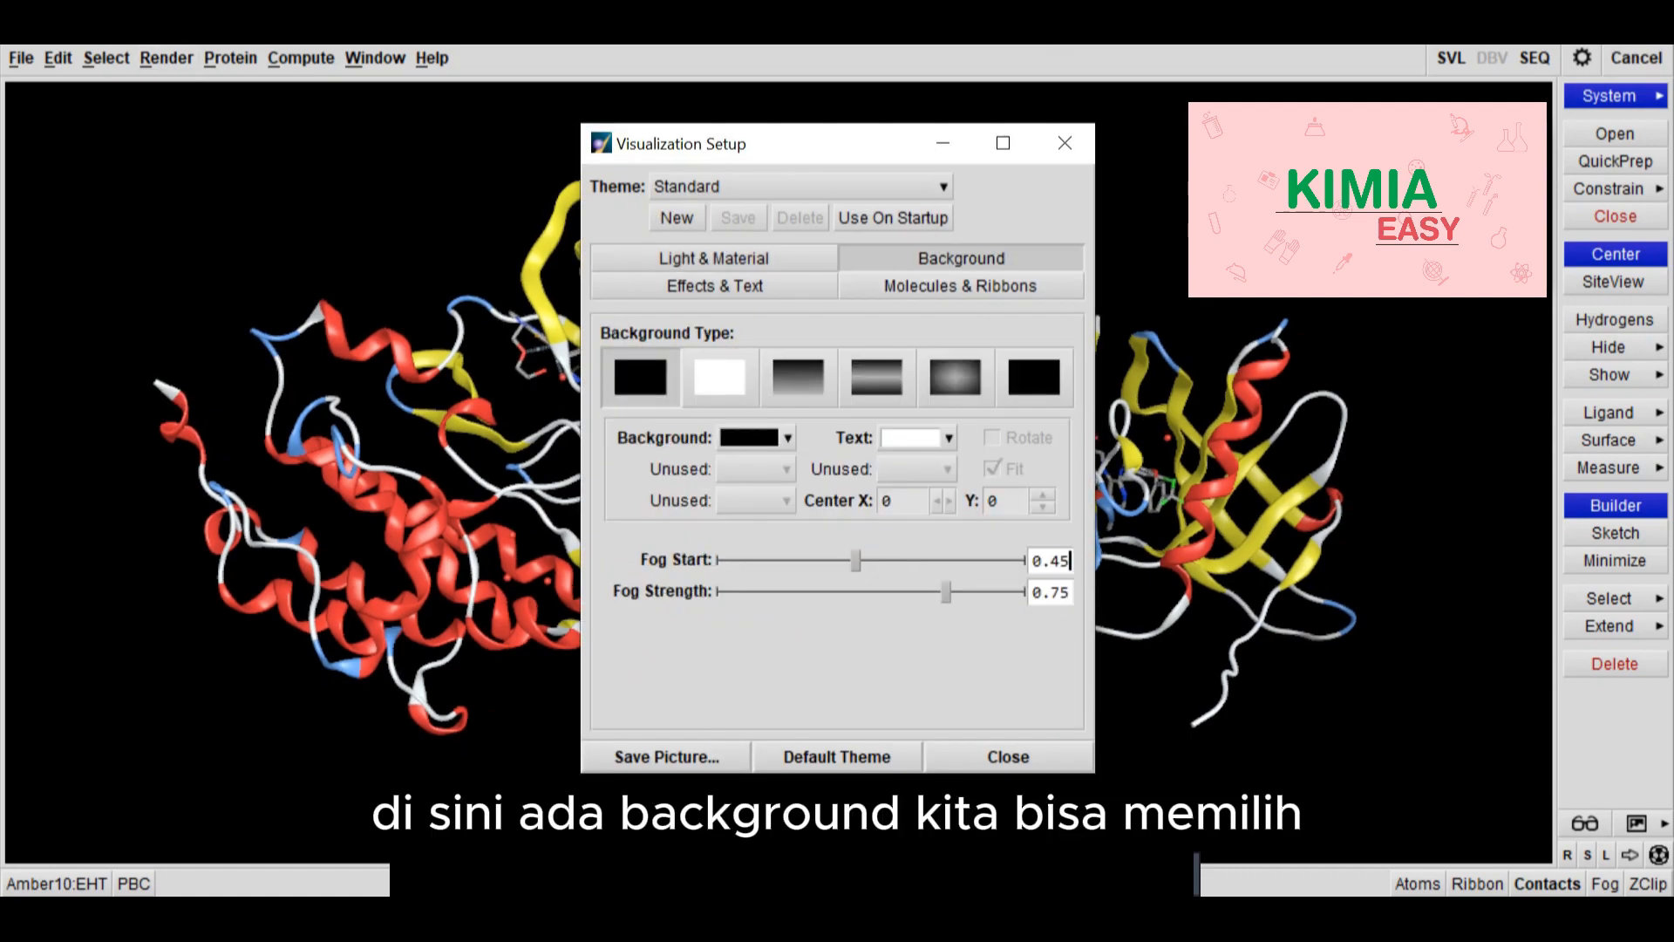
left_click(876, 377)
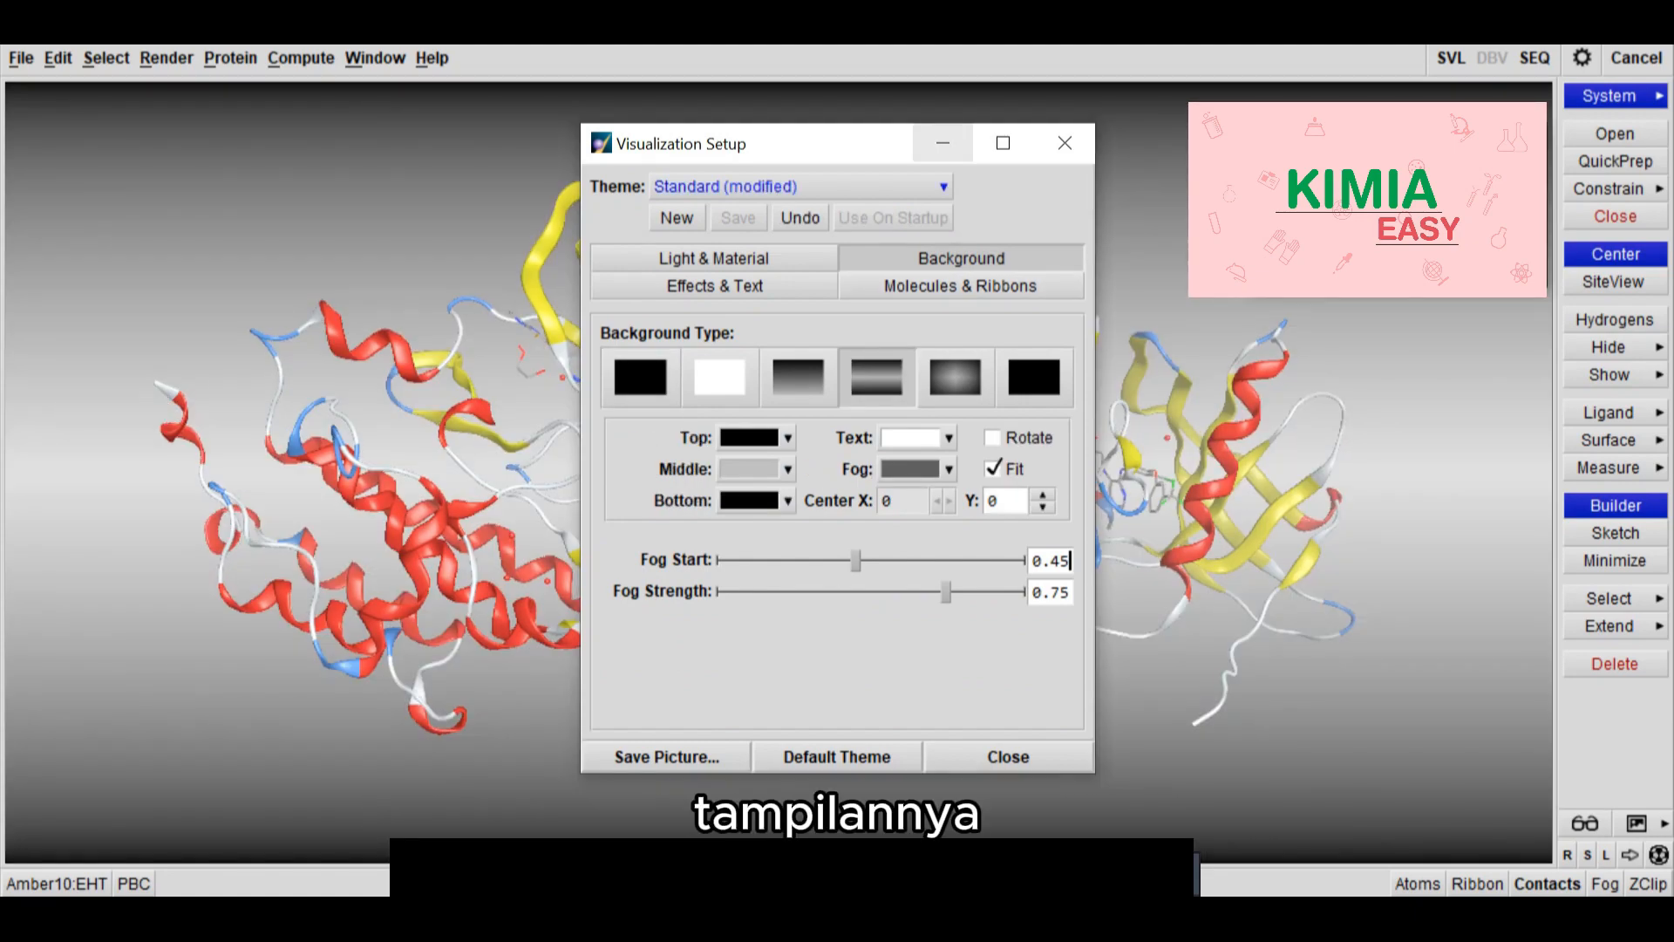
left_click_drag(741, 143, 1233, 258)
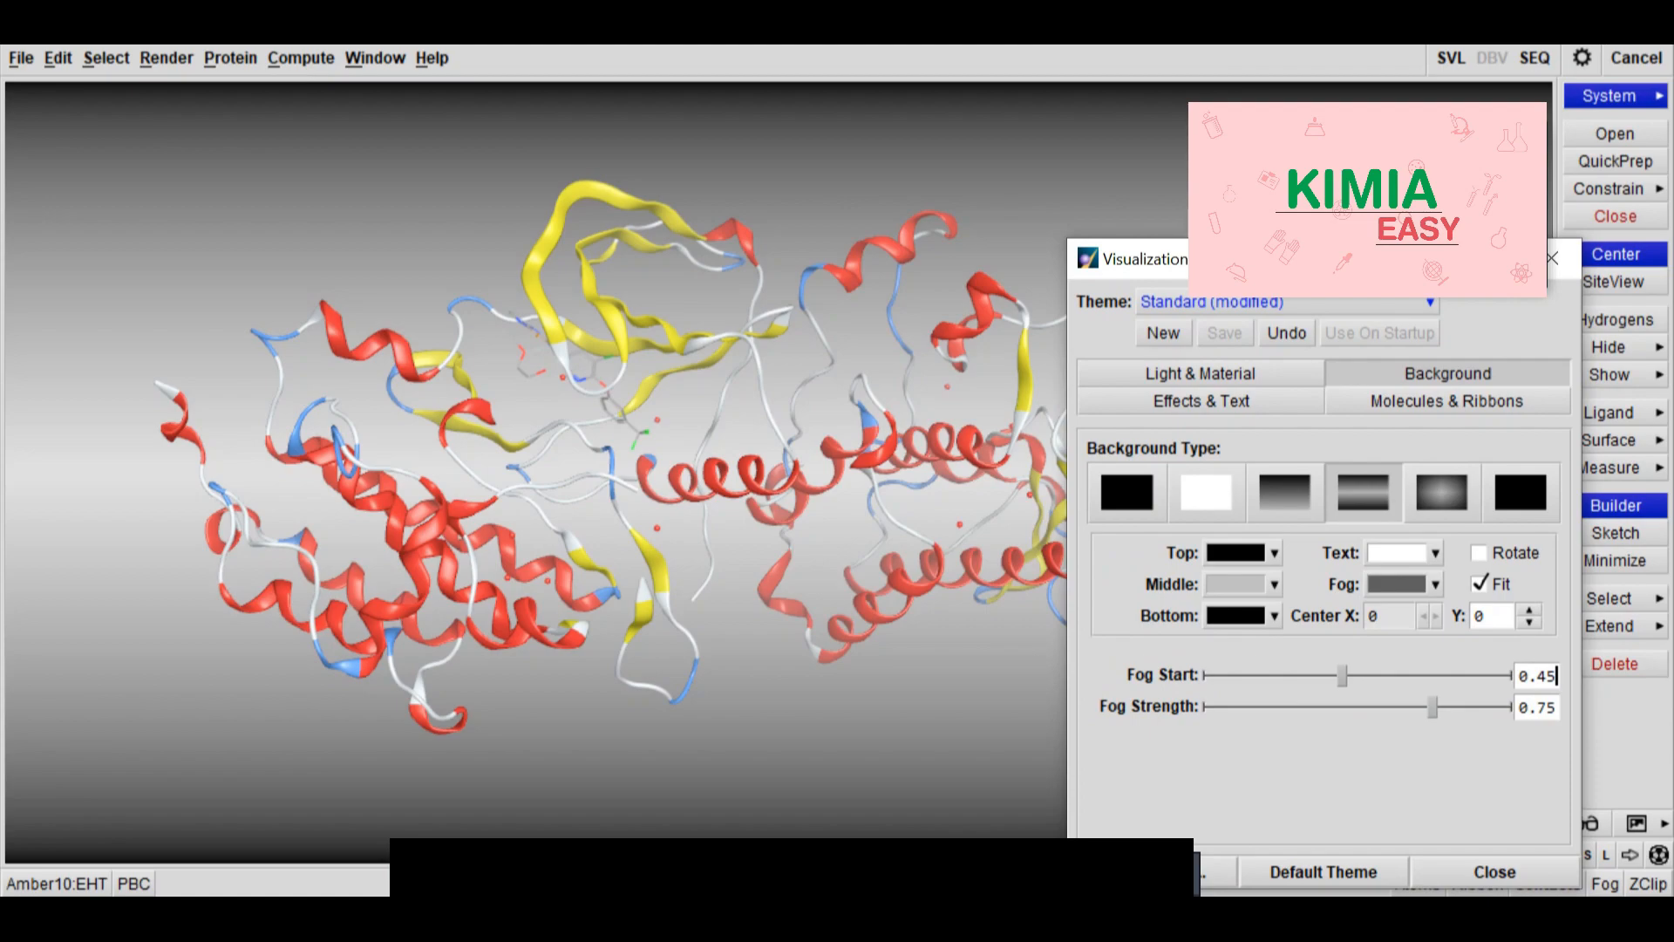
Compare the white, black and vertical gradient backgrounds, apply the radial gradient with a black border, and close Visualization Setup.
left_click(1206, 493)
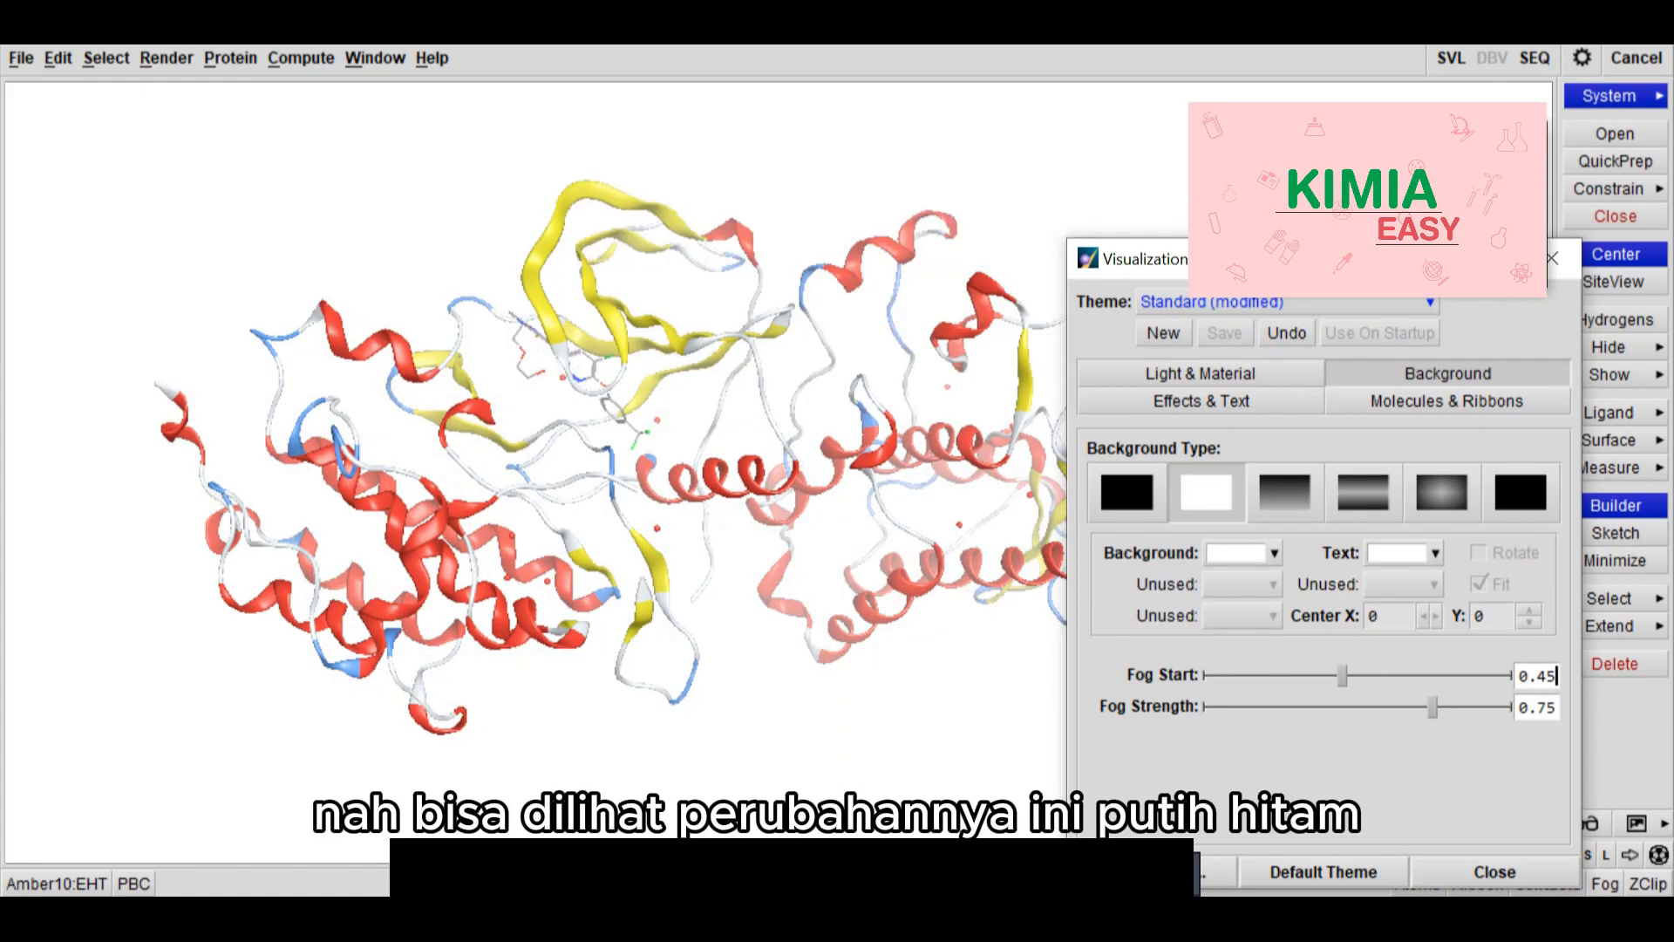
left_click(1127, 492)
left_click(1284, 493)
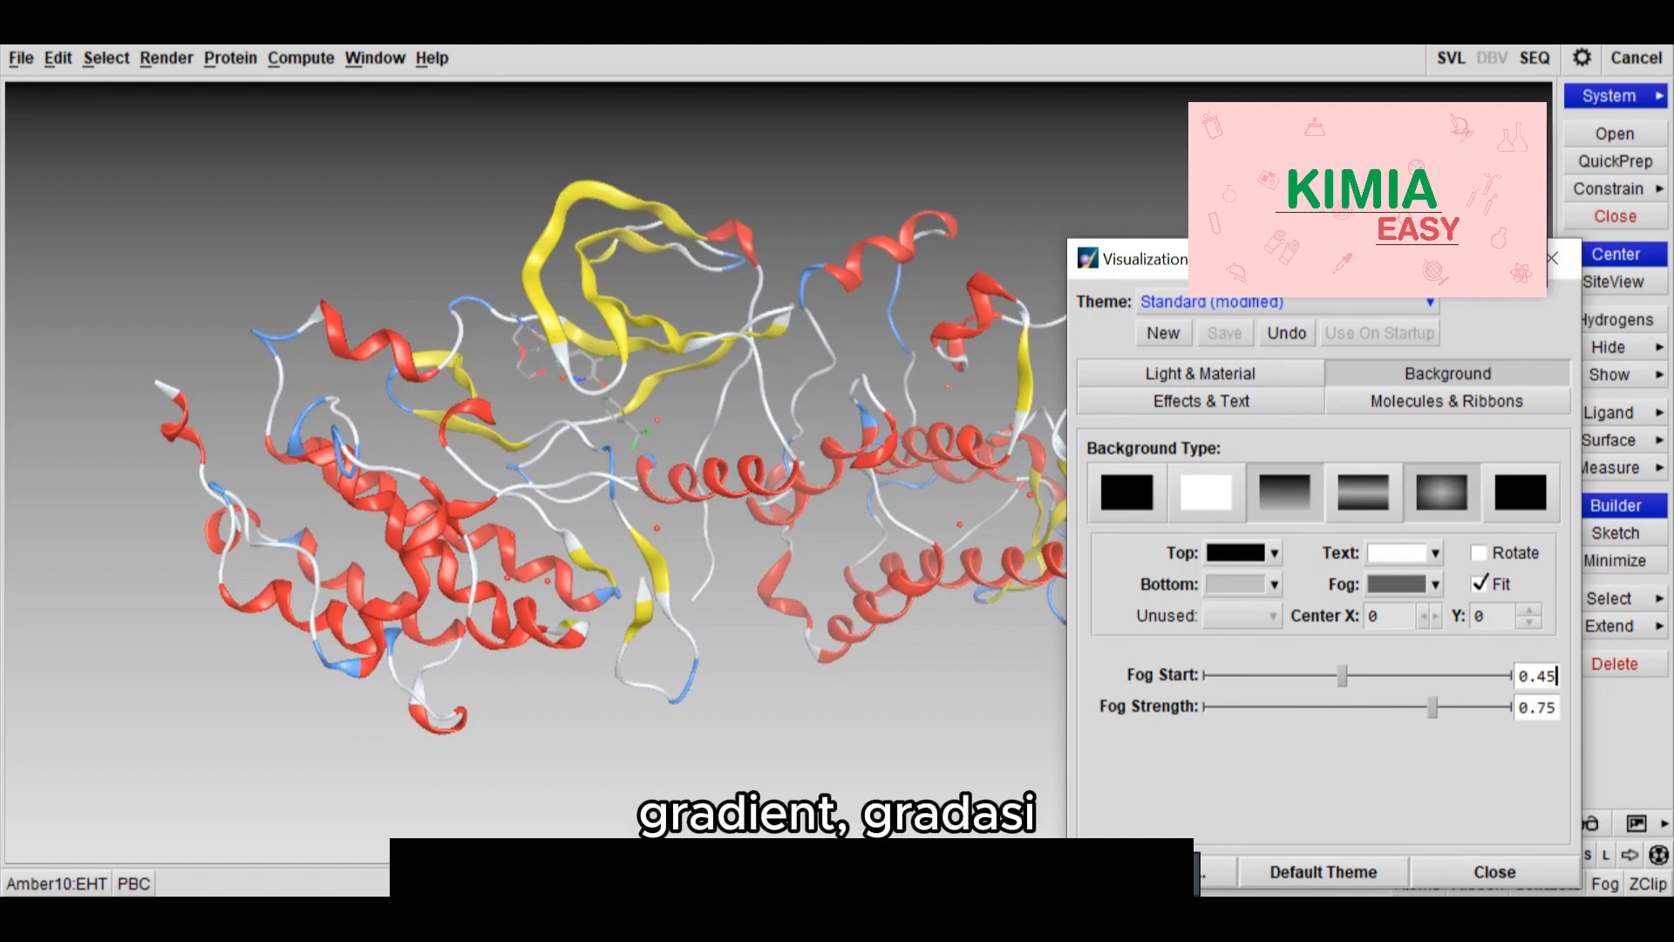
left_click(1441, 493)
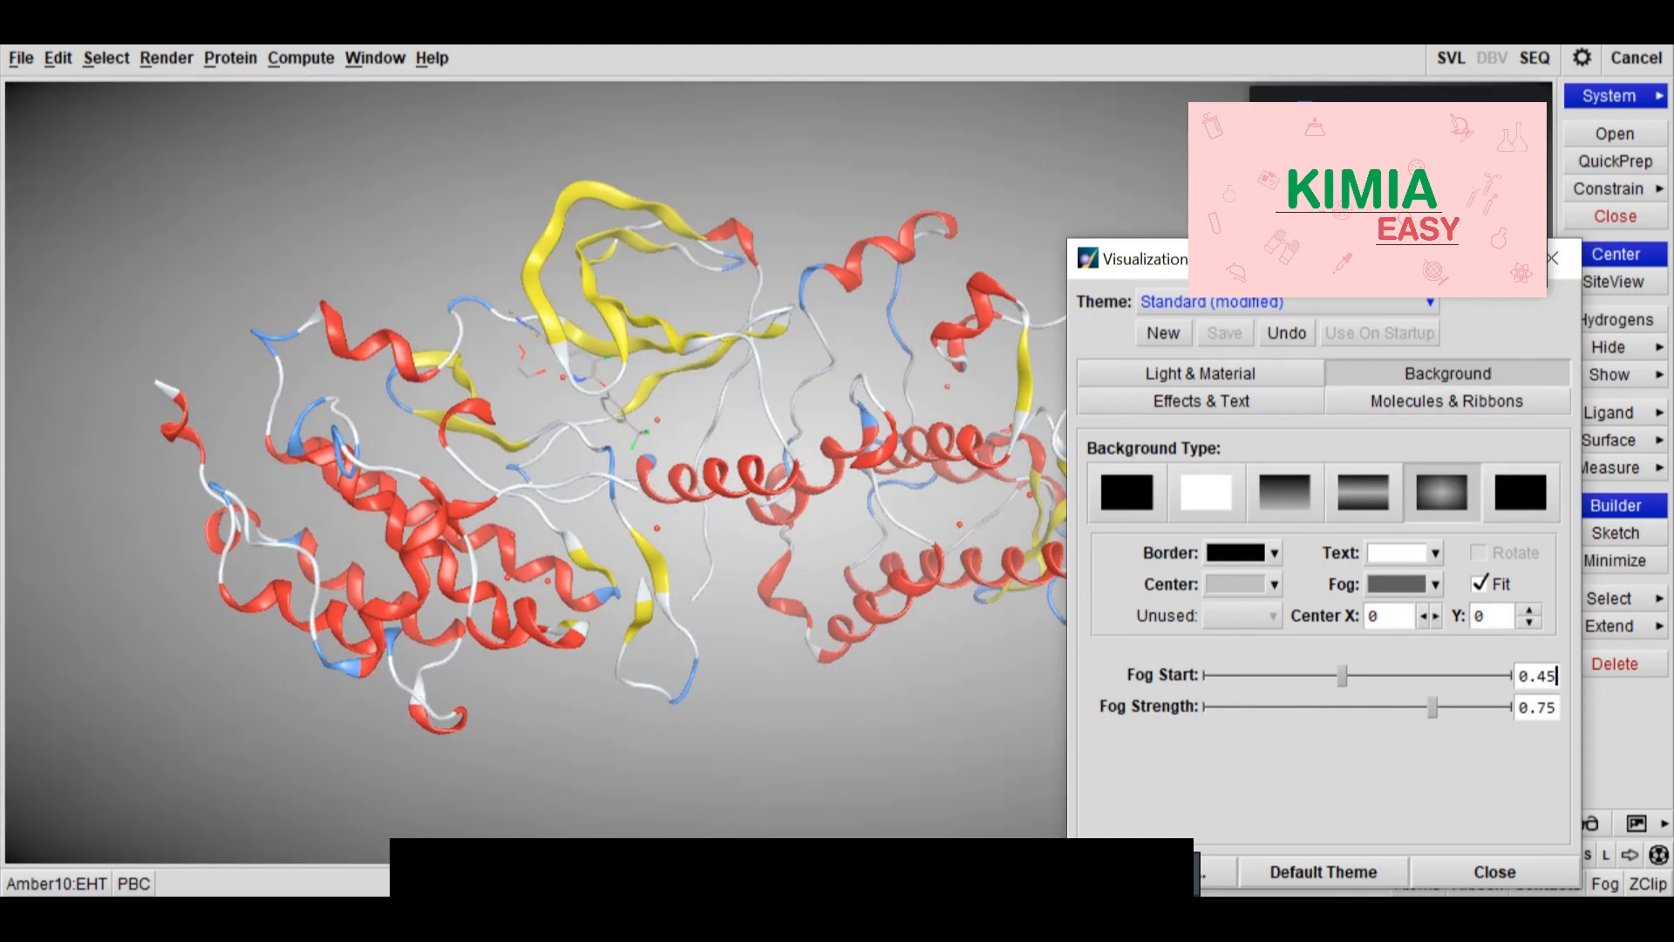
left_click_drag(1395, 239, 1395, 205)
left_click_drag(1197, 229, 778, 89)
left_click(1134, 85)
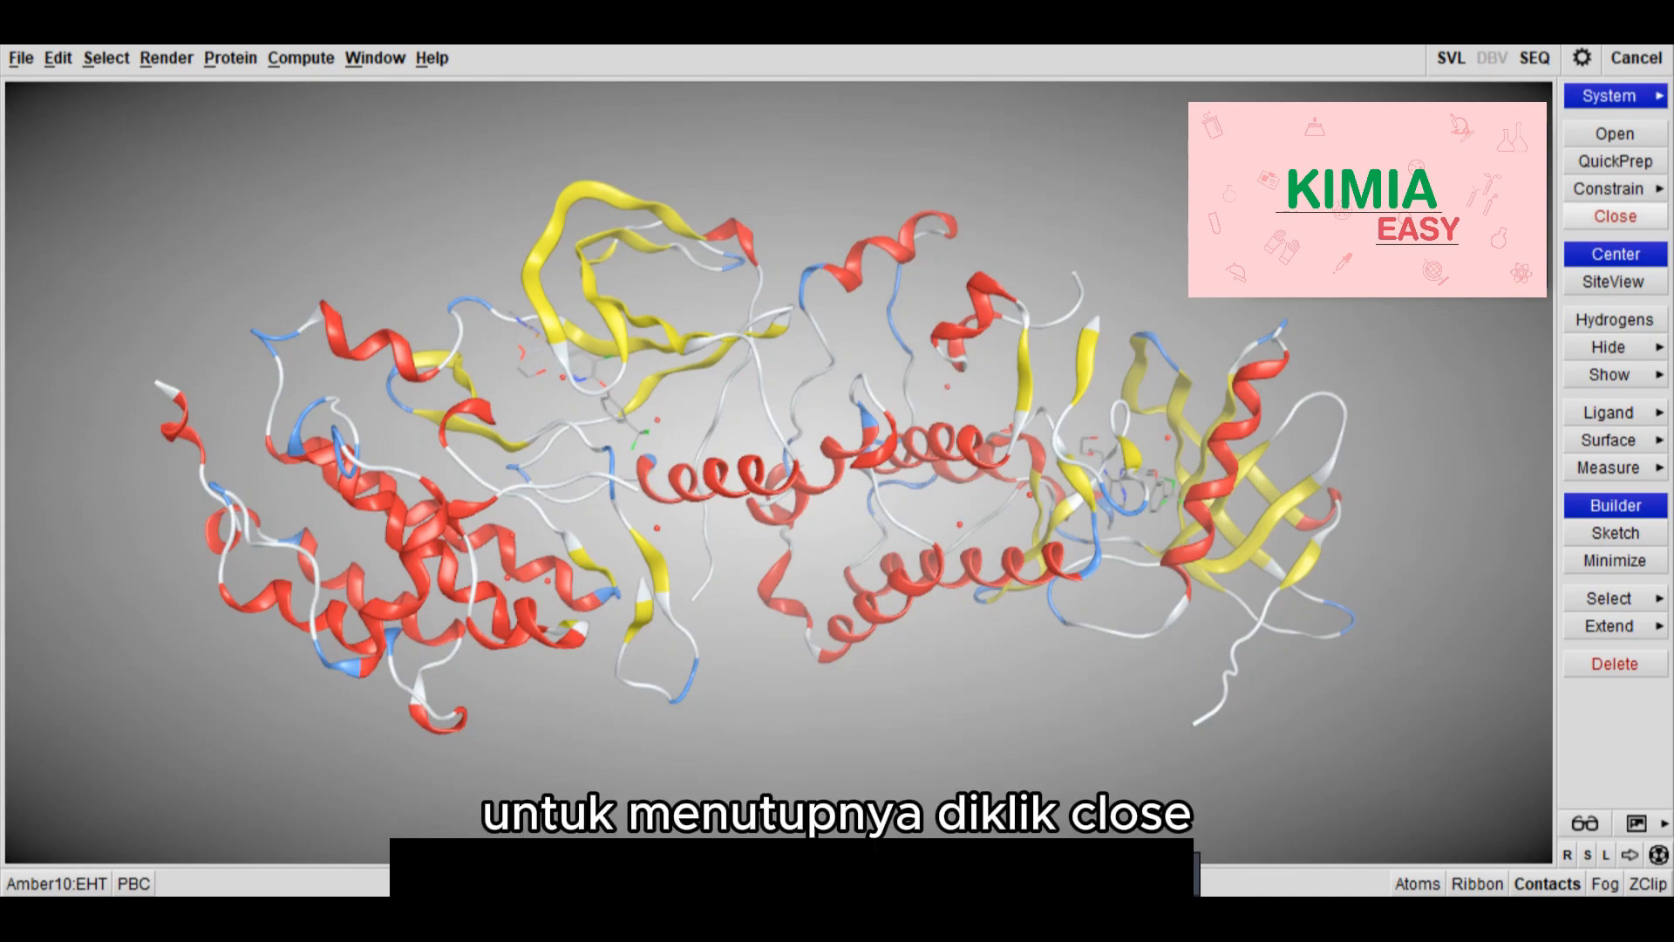
Close the 3PP0 structure by clearing all molecular data, with Delete Graphics Objects and Reset View enabled.
left_click(1615, 216)
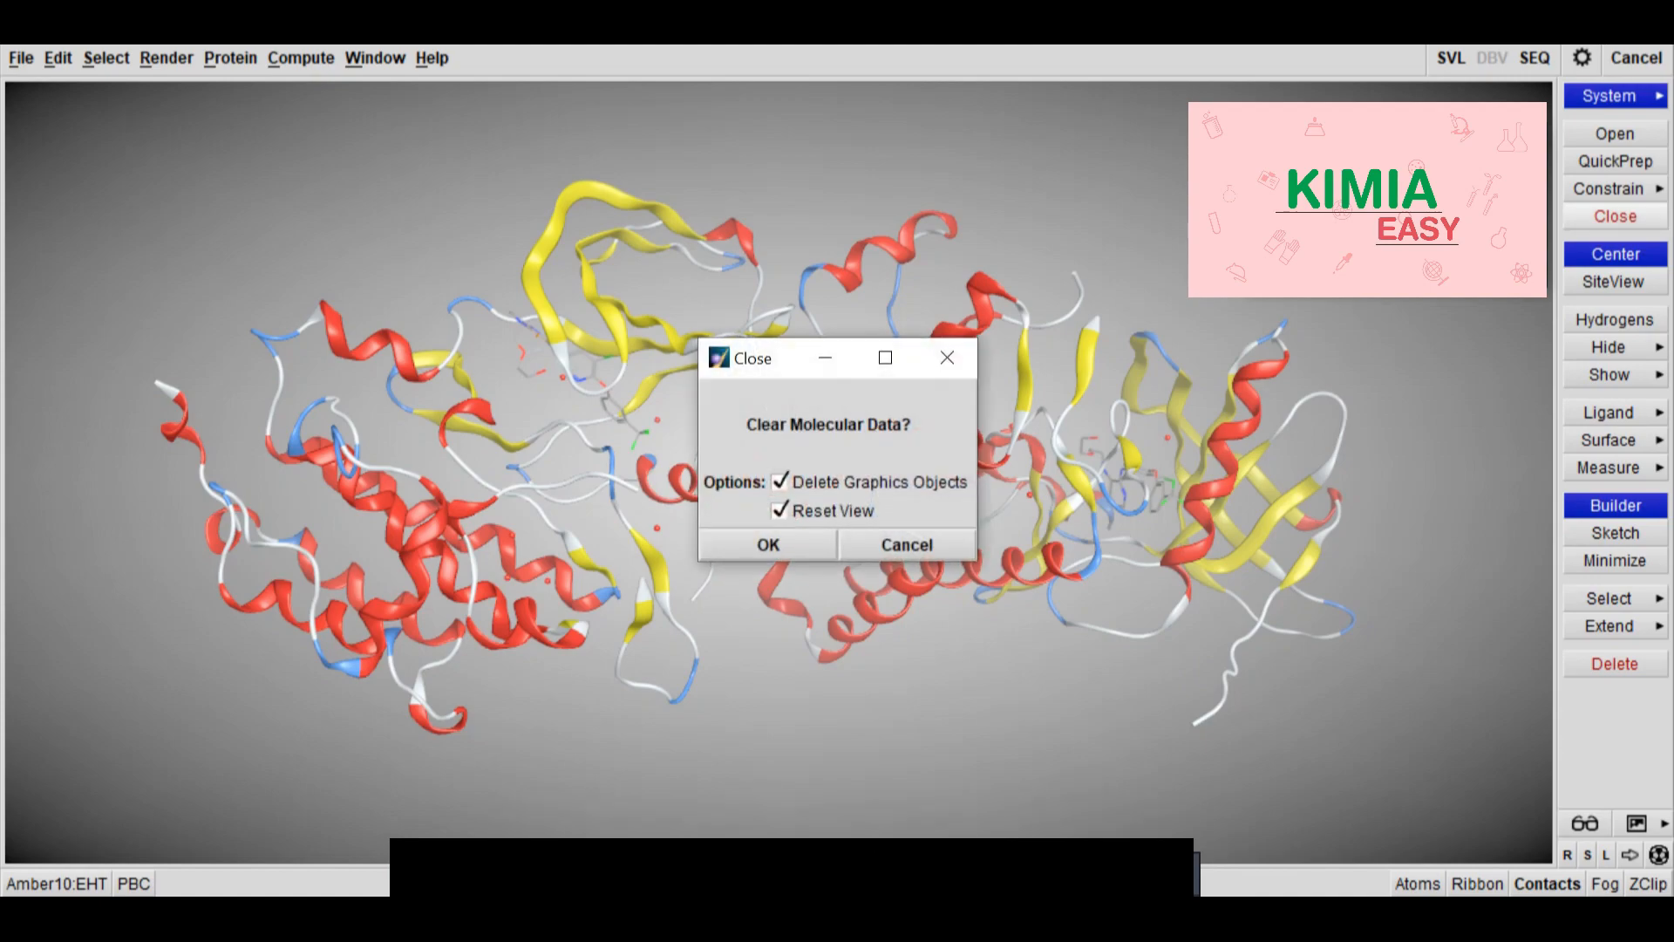
key("Return")
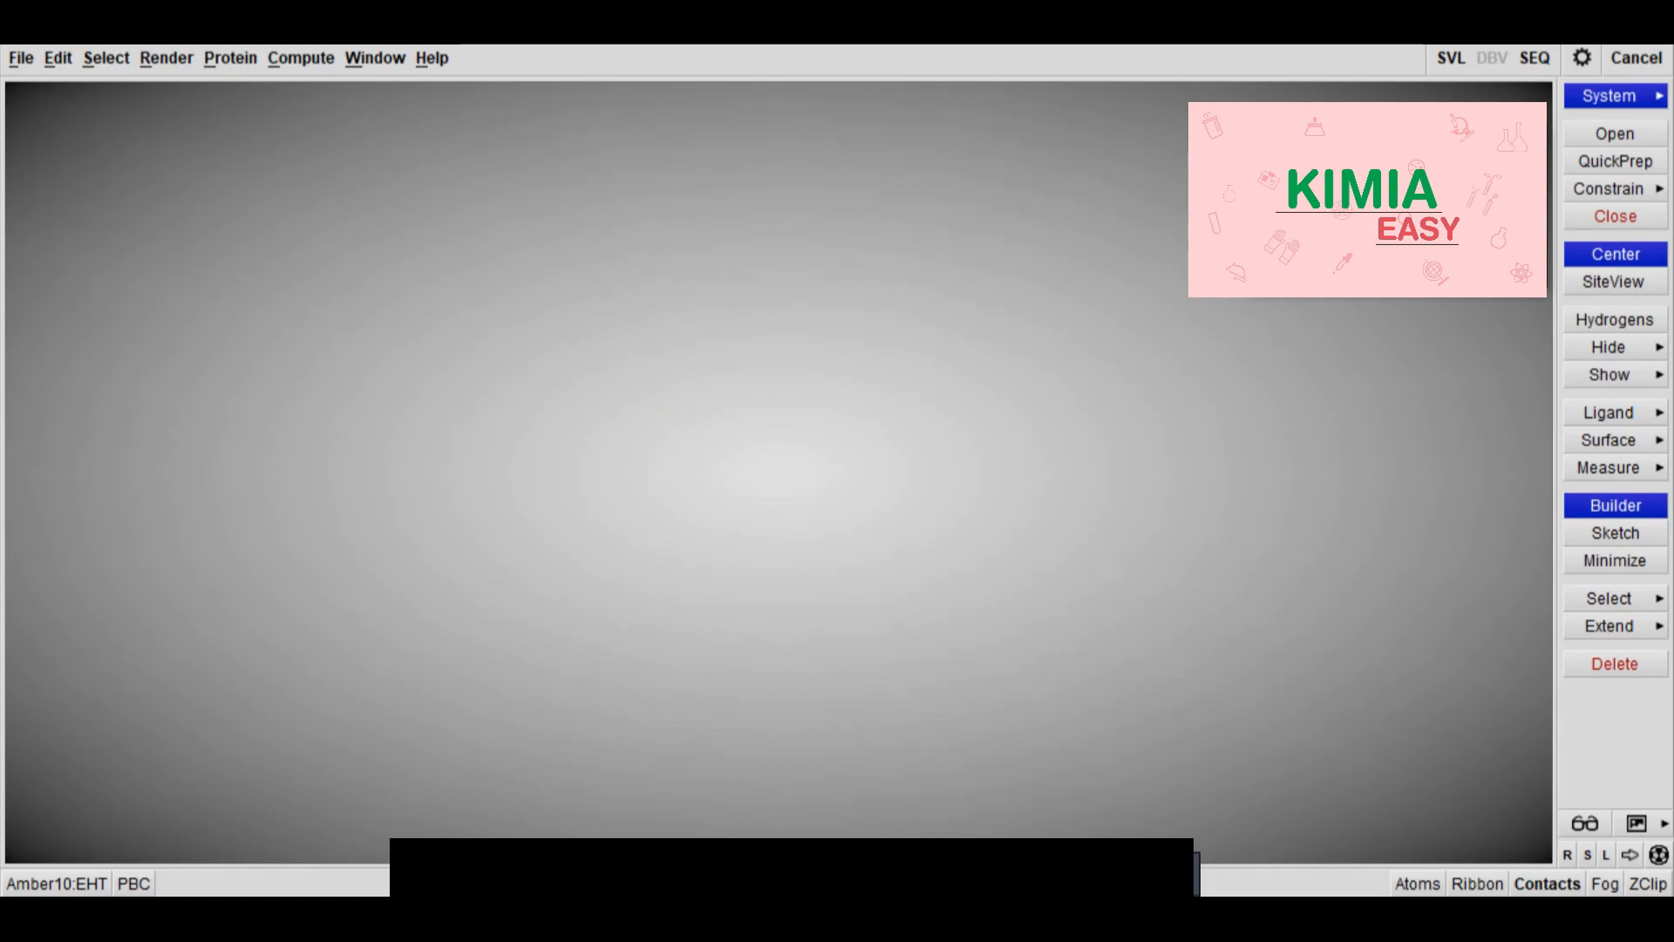